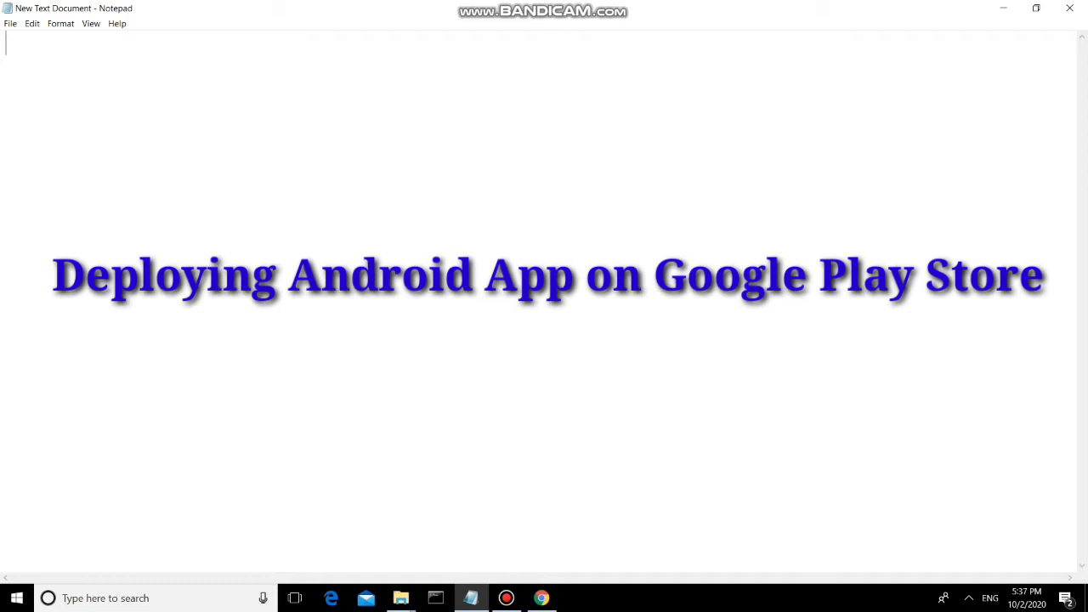
# Step: Write "i) Google acccount - gmail.com" as the first line of the text document
pyautogui.write('i) Googl')
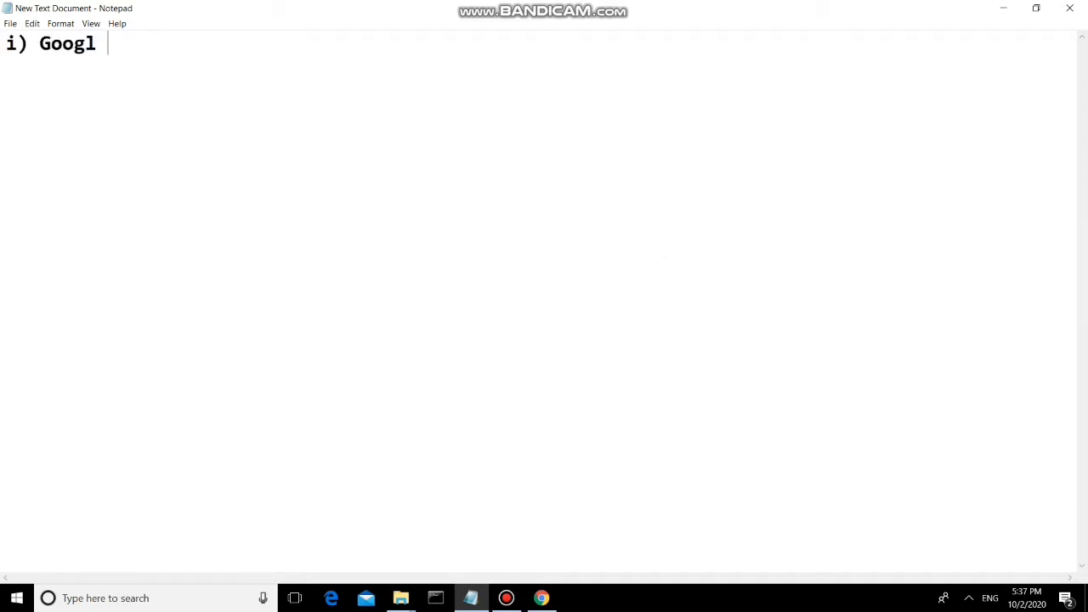
pyautogui.write('e acccount')
pyautogui.press('Return')
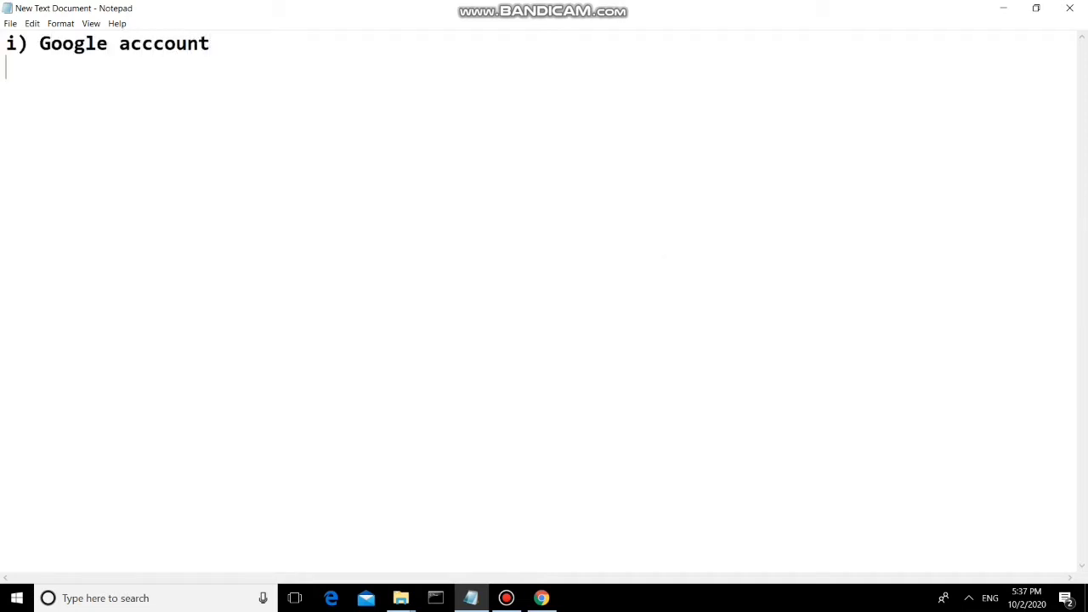
pyautogui.press('Up')
pyautogui.press('End')
pyautogui.write('- gmail.com')
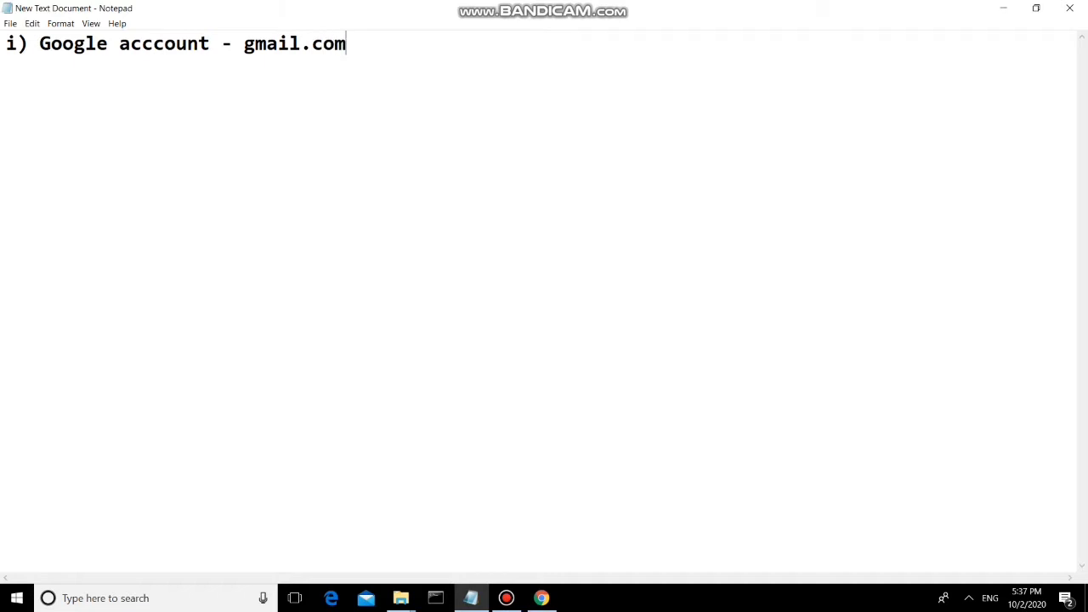
# Step: Add a second line reading "ii) Developer account- $25" below the Google account line
pyautogui.press('Return')
pyautogui.write('ii) Dev')
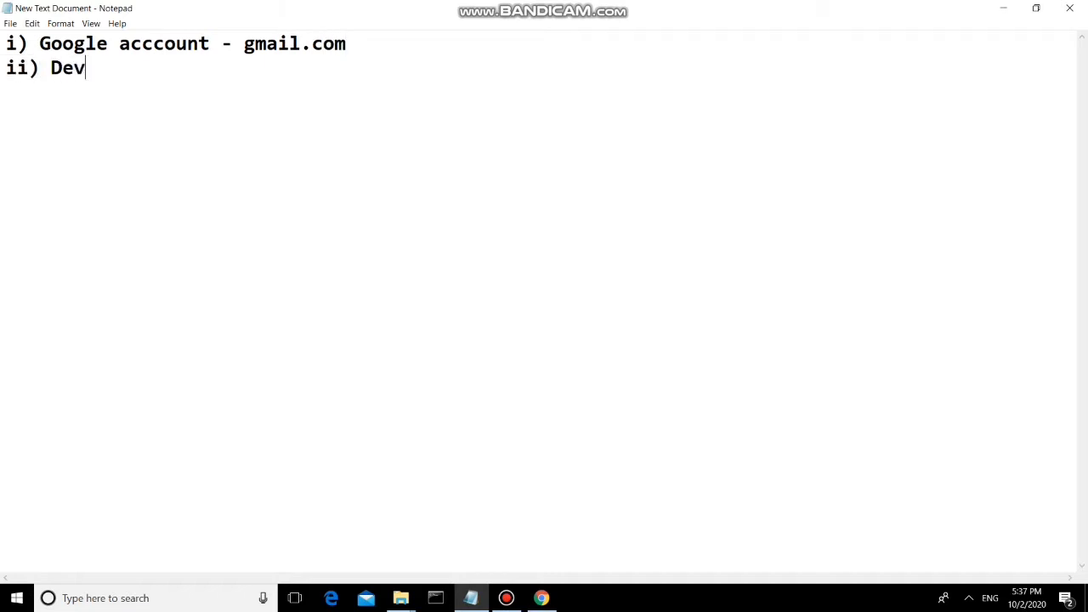
pyautogui.write('eloper')
pyautogui.press('BackSpace')
pyautogui.write('r account-')
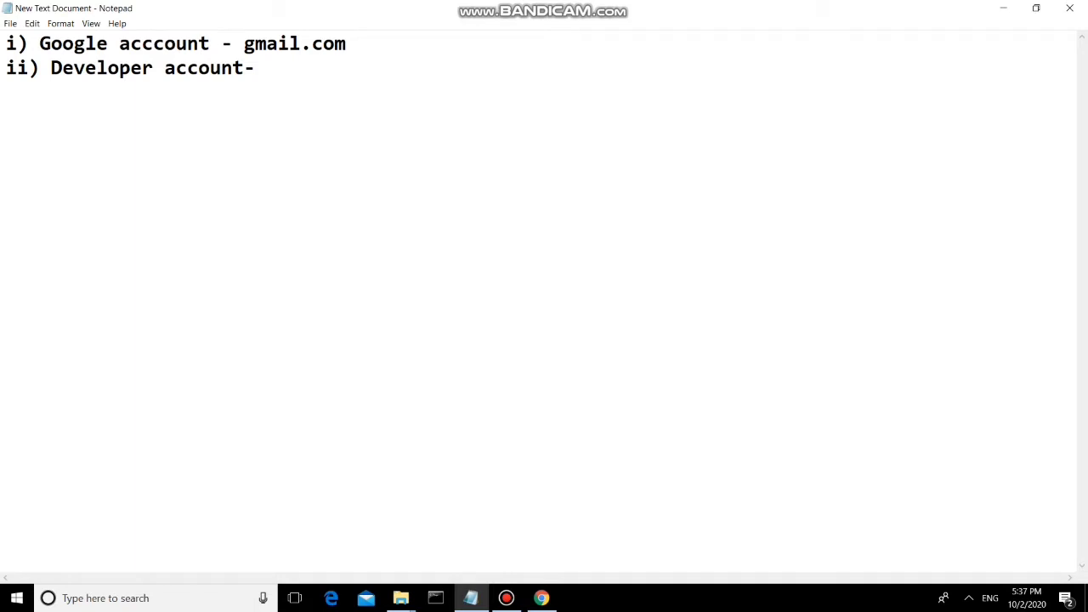
pyautogui.write('$25')
pyautogui.moveTo(40, 45); pyautogui.dragTo(335, 45)
pyautogui.click(6, 91)
pyautogui.moveTo(41, 68); pyautogui.dragTo(301, 68)
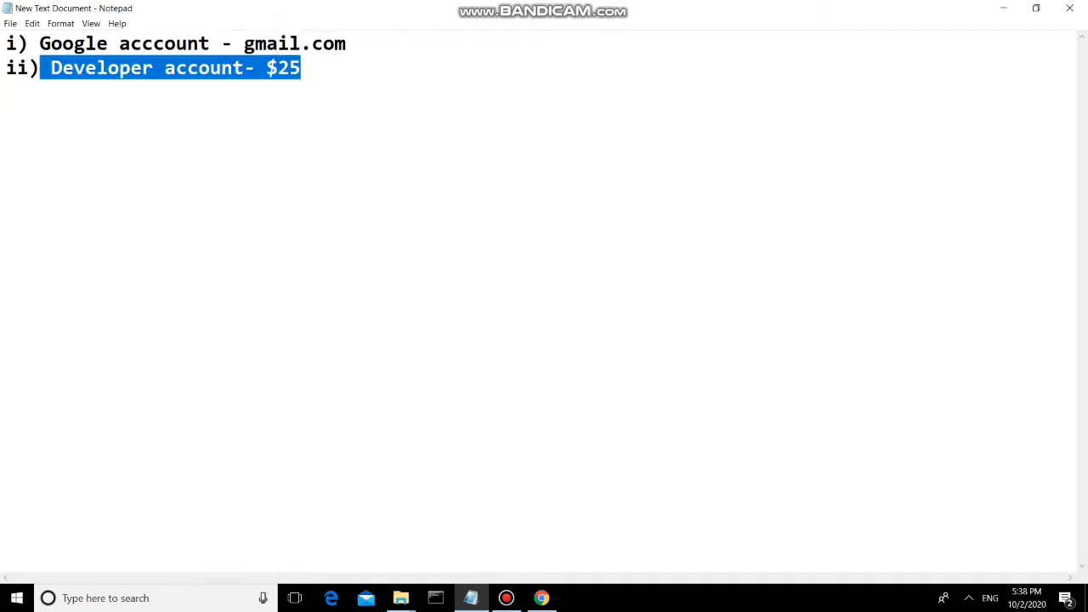
pyautogui.click(7, 91)
# Step: Minimize the notes, switch to Chrome, and open Gmail's sign-in page for the saved account
pyautogui.click(1005, 8)
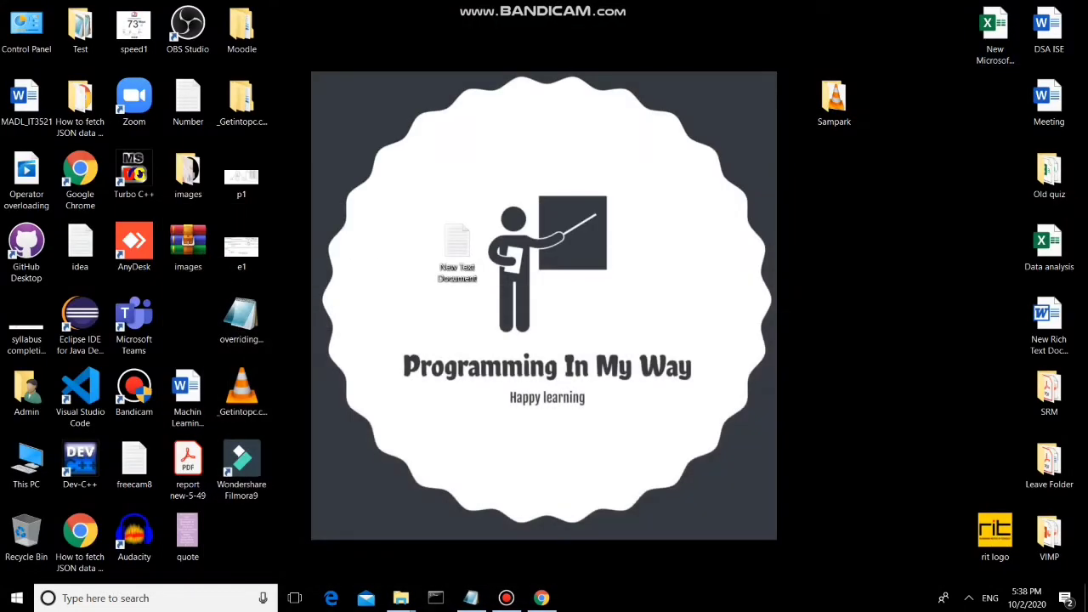
pyautogui.click(542, 597)
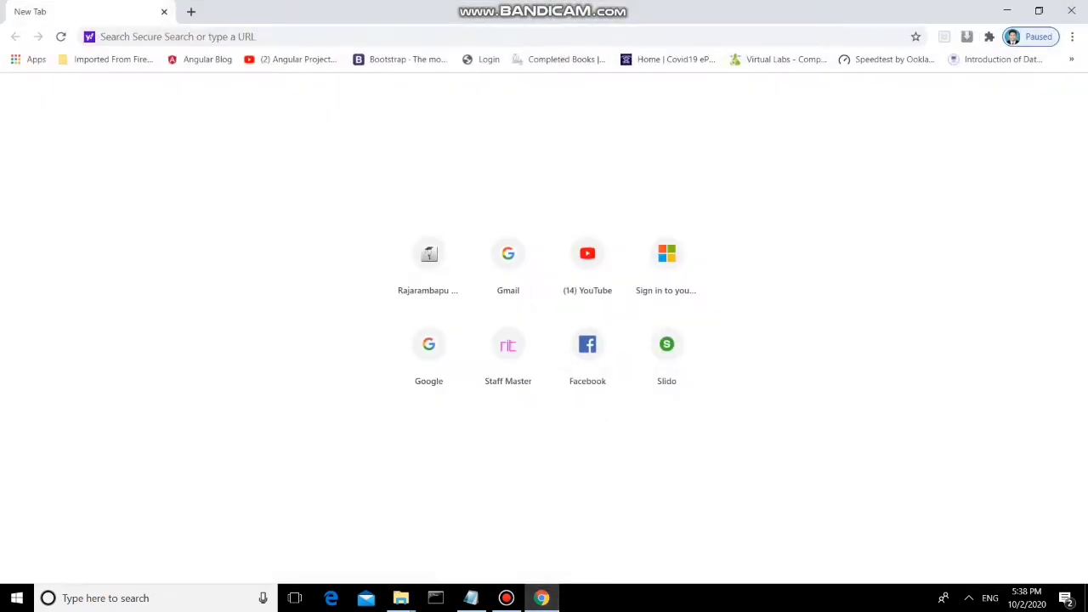
pyautogui.click(508, 255)
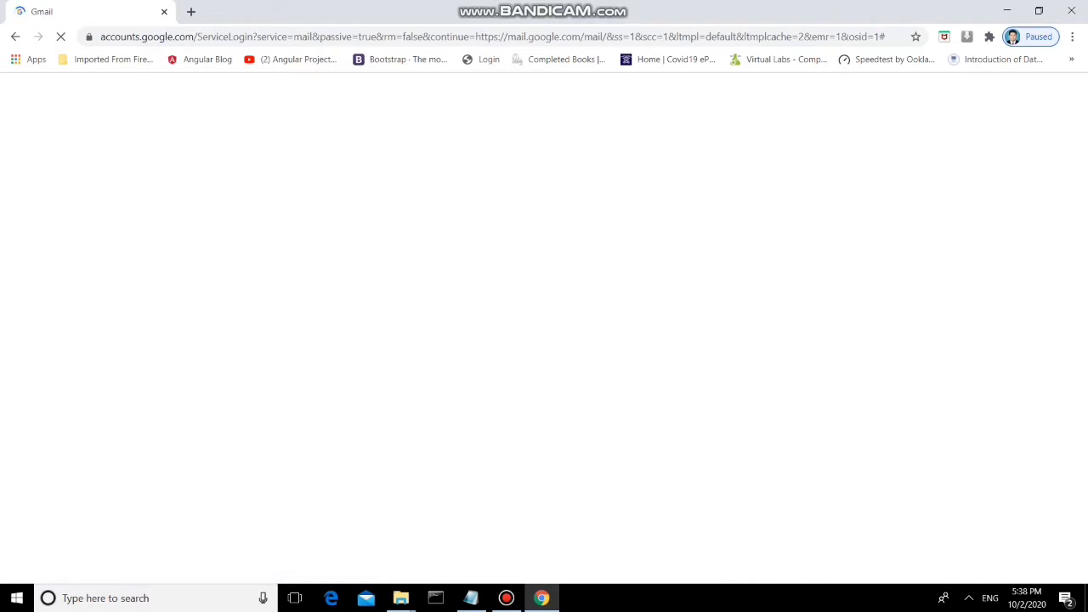
pyautogui.click(491, 388)
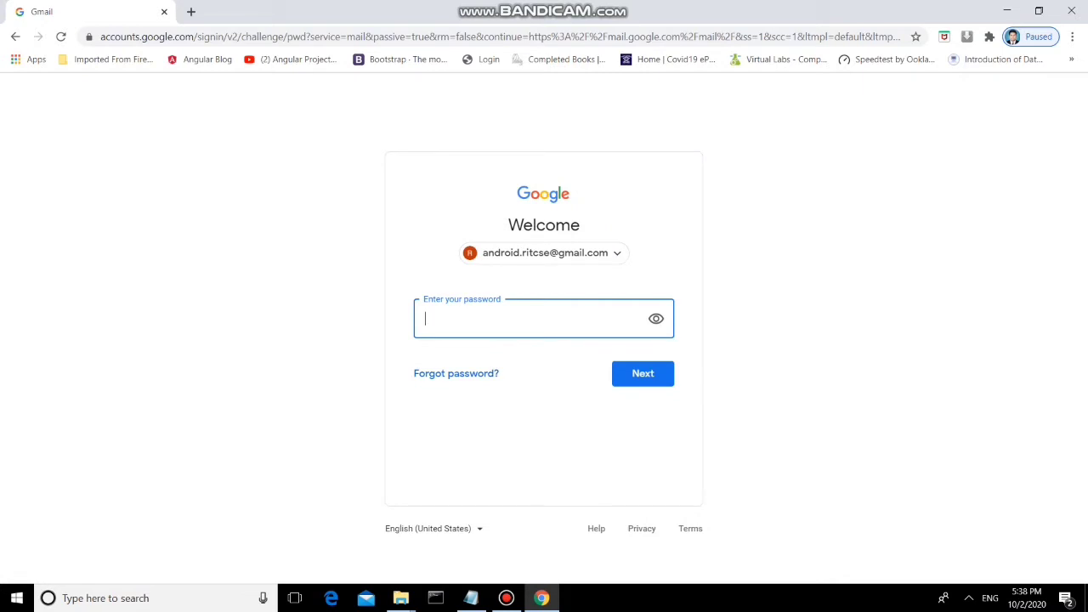
# Step: Enter the account password and sign in to Gmail, re-entering it as needed
pyautogui.write('••••••••••')
pyautogui.press('Return')
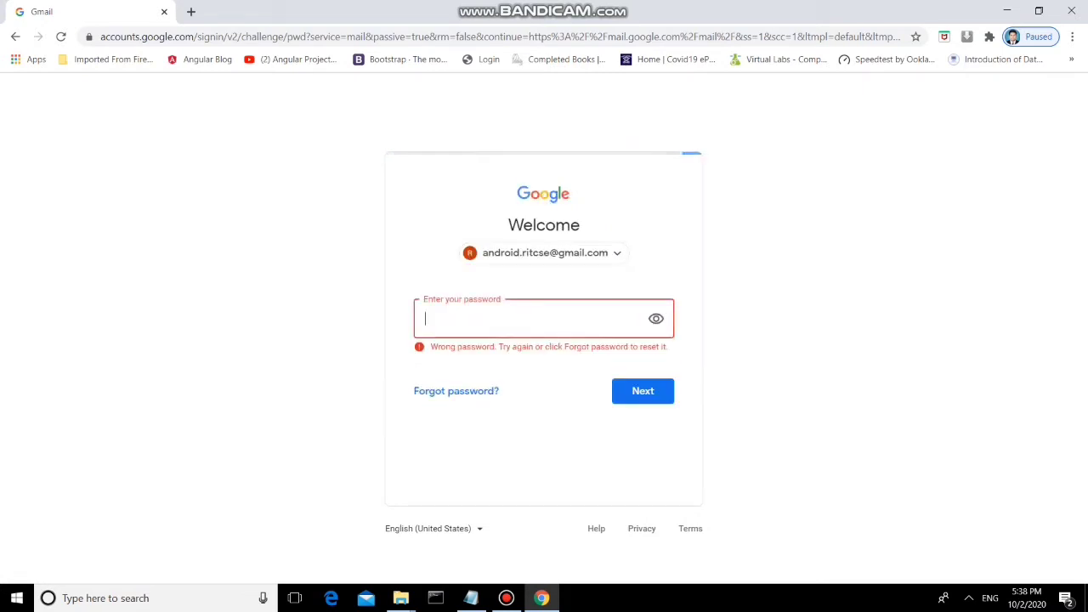
pyautogui.write('••••••••')
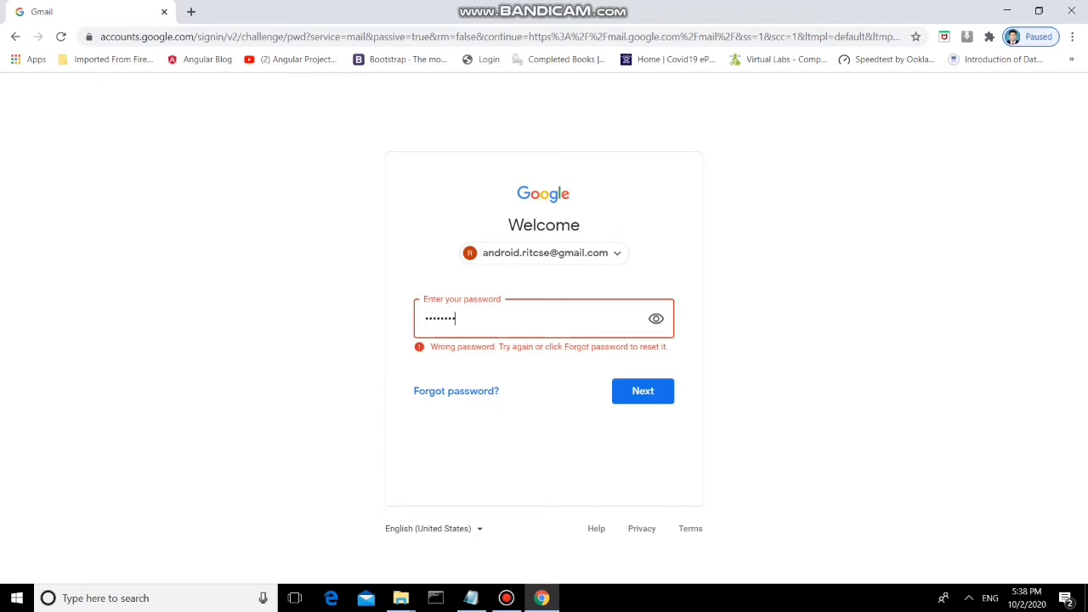
pyautogui.write('••')
pyautogui.press('Return')
pyautogui.write('•••••••••••••')
pyautogui.press('Return')
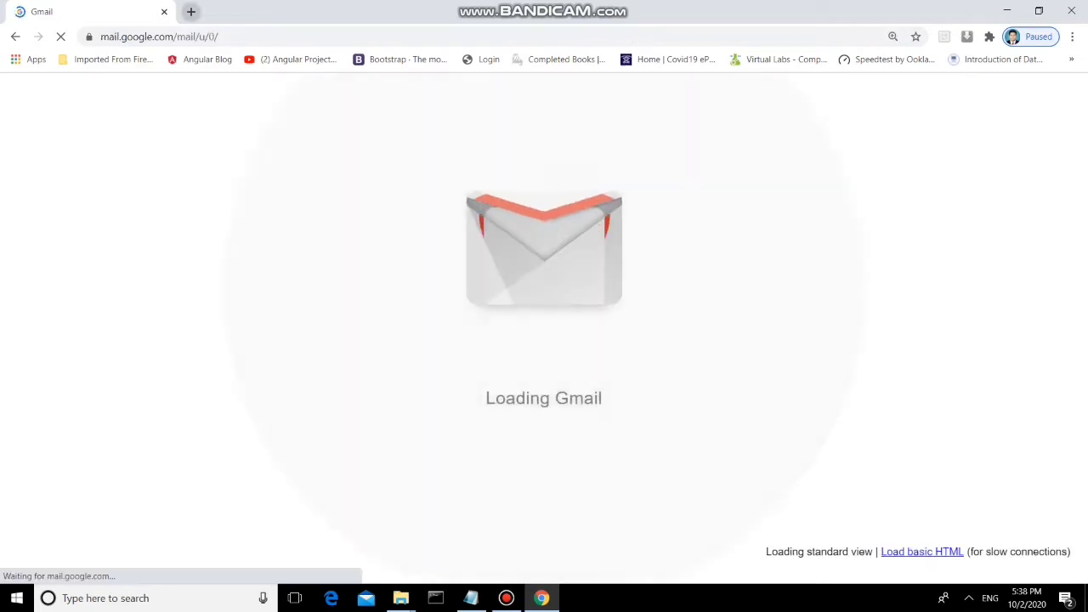
# Step: Load google.com in a new tab, search for "google play console" and open the first Google Play Console result
pyautogui.hotkey('ctrl', 't')
pyautogui.write('go')
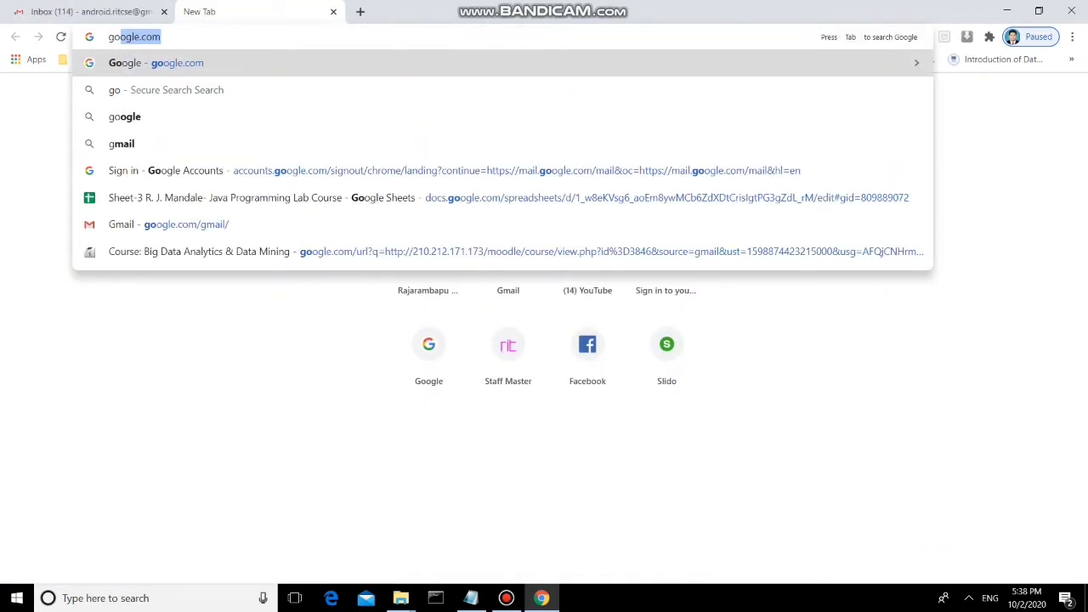
pyautogui.press('Return')
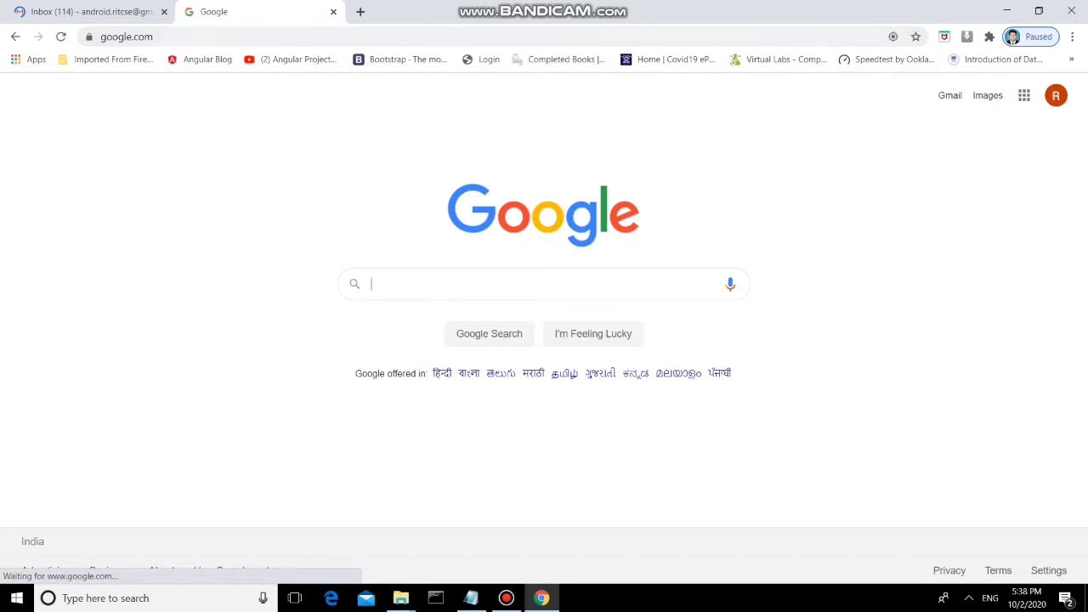
pyautogui.write('google')
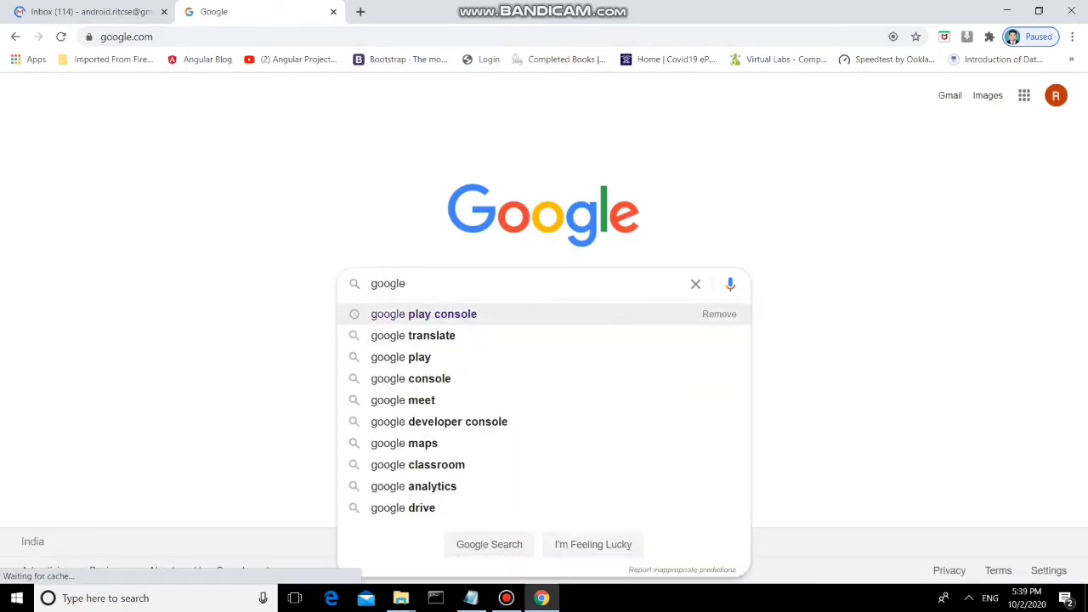
pyautogui.click(423, 313)
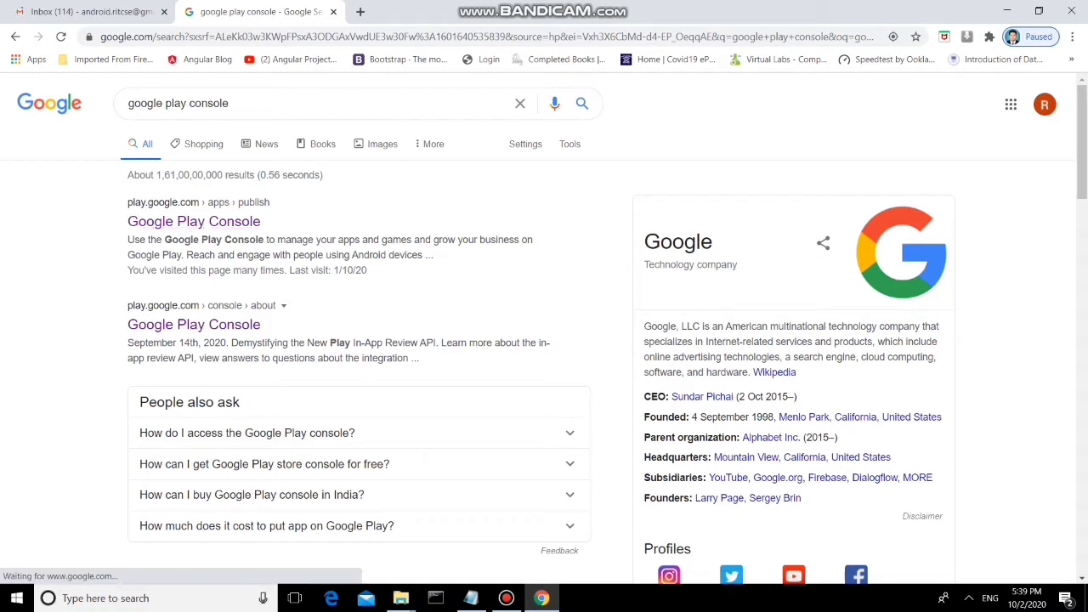
pyautogui.click(194, 221)
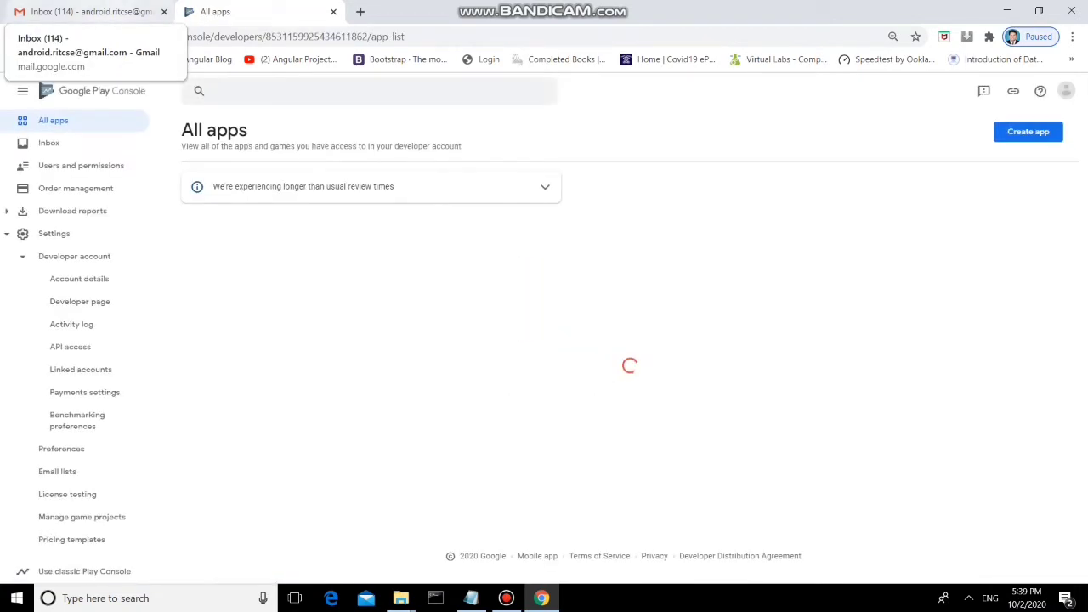
# Step: Look at the Gmail inbox, and return to Play Console to check the signed-in account and the All apps list
pyautogui.click(89, 11)
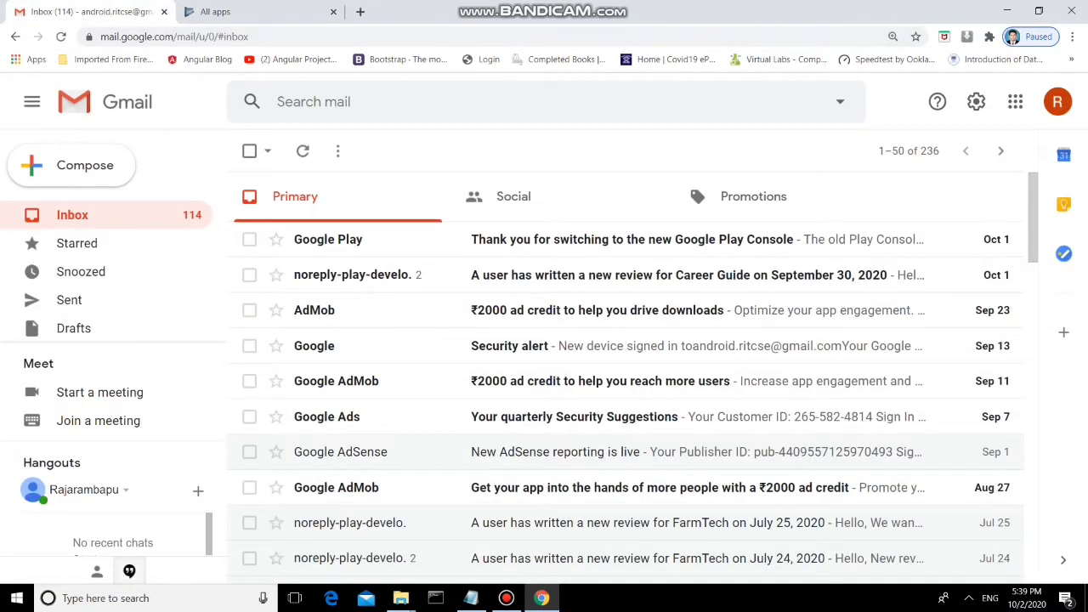
pyautogui.click(215, 11)
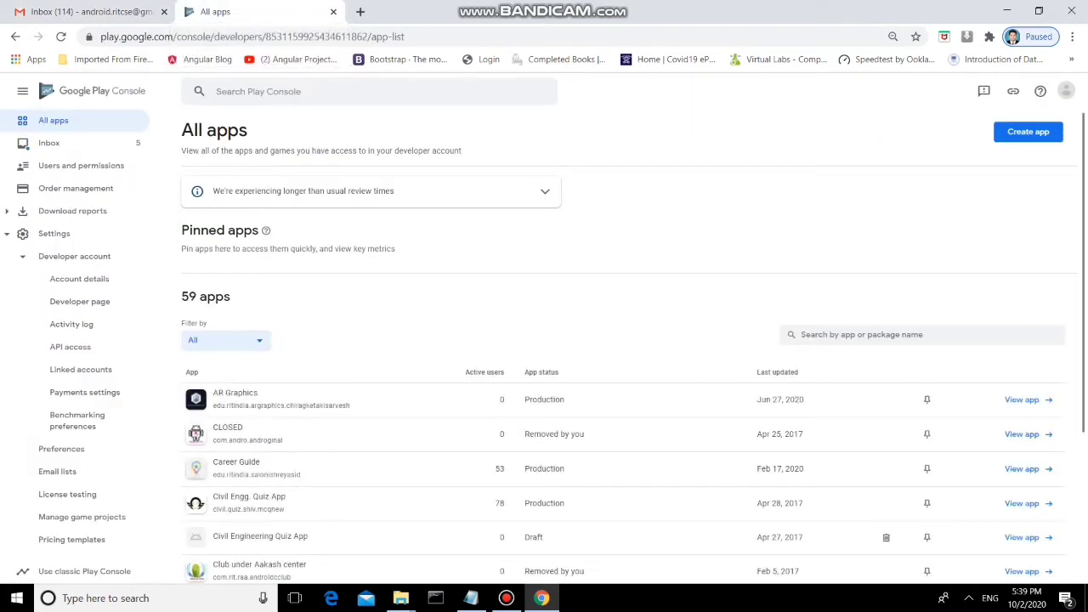
pyautogui.click(1067, 91)
pyautogui.scroll(-1, 544, 366)
pyautogui.scroll(1, 544, 382)
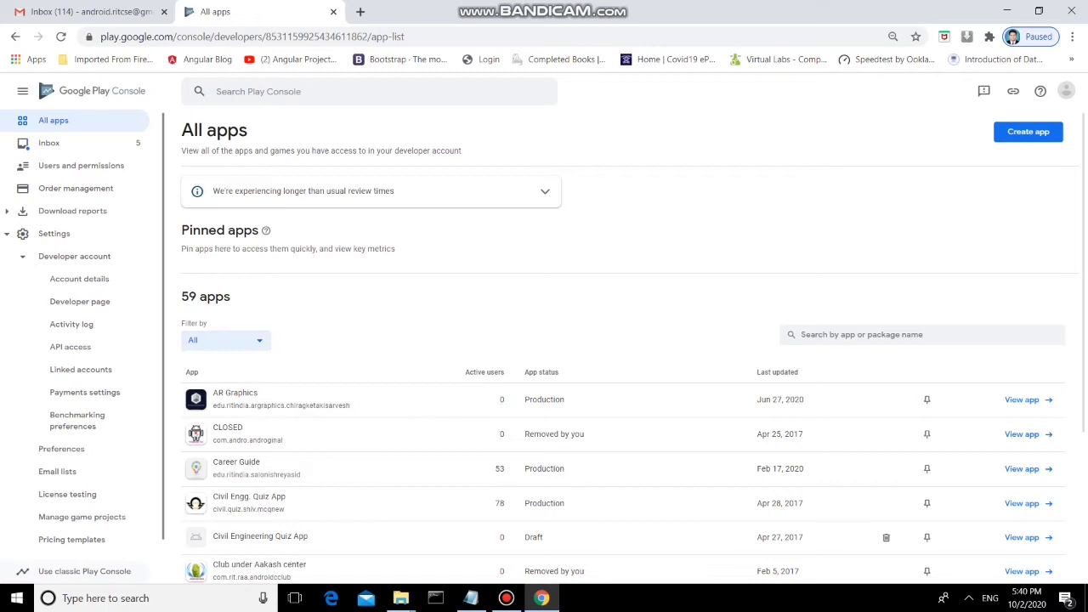
# Step: Open the classic Play Console and dismiss its default-preference notice
pyautogui.click(84, 571)
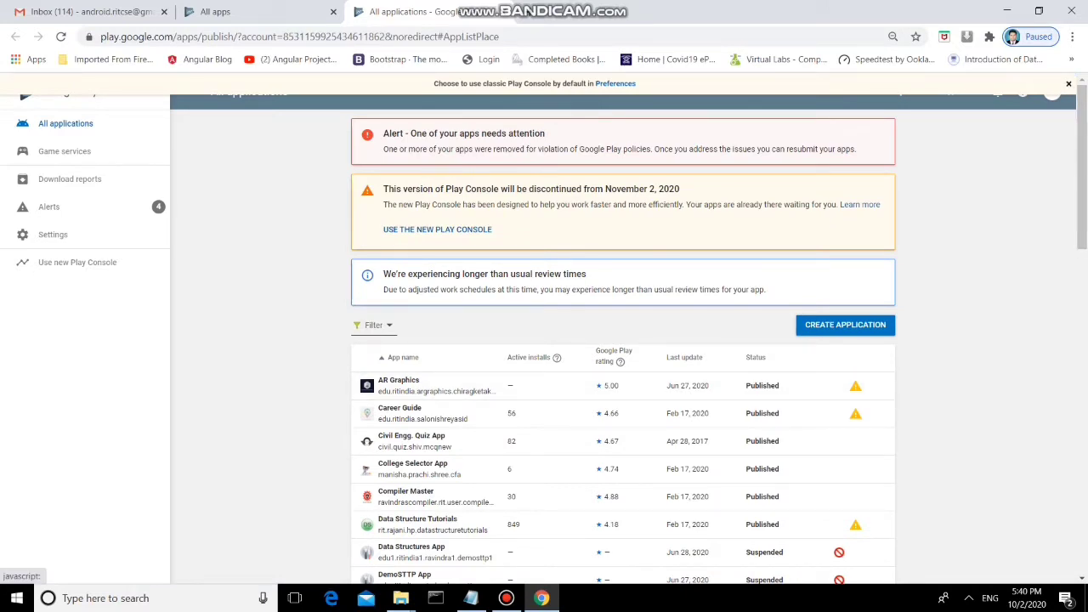
pyautogui.click(1069, 84)
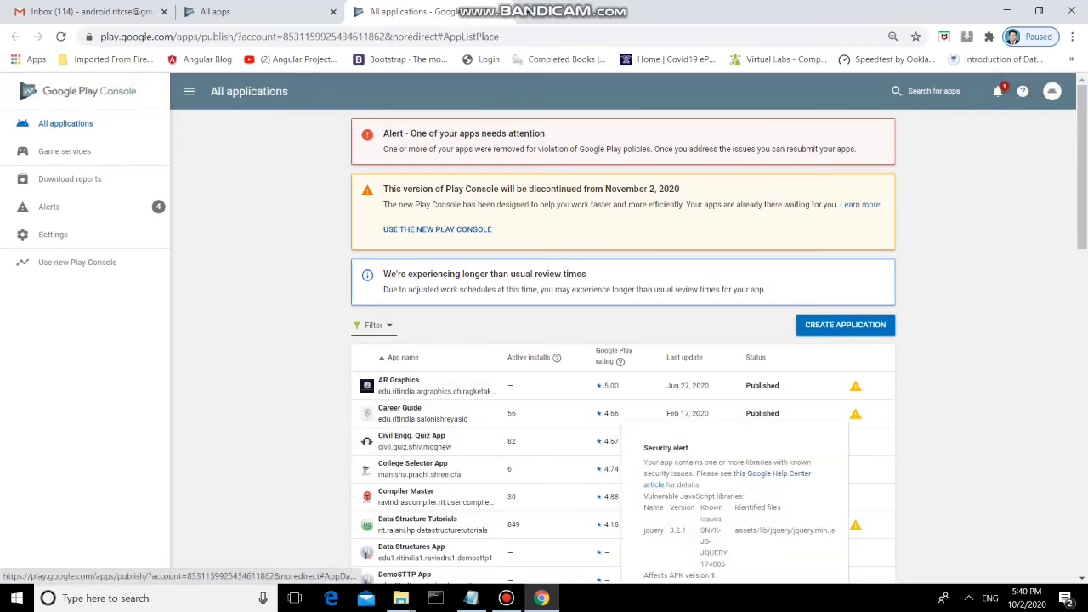
# Step: Examine the applications list in the classic Play Console, including each app's installs, rating, last update and status
pyautogui.scroll(-4, 621, 451)
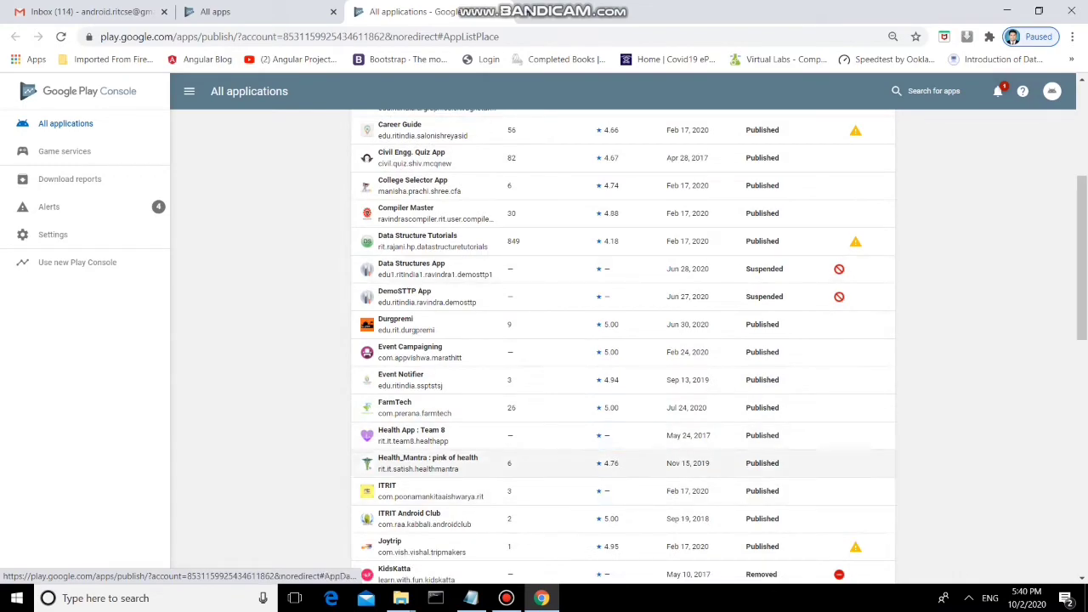
pyautogui.scroll(4, 620, 463)
pyautogui.scroll(-8, 621, 468)
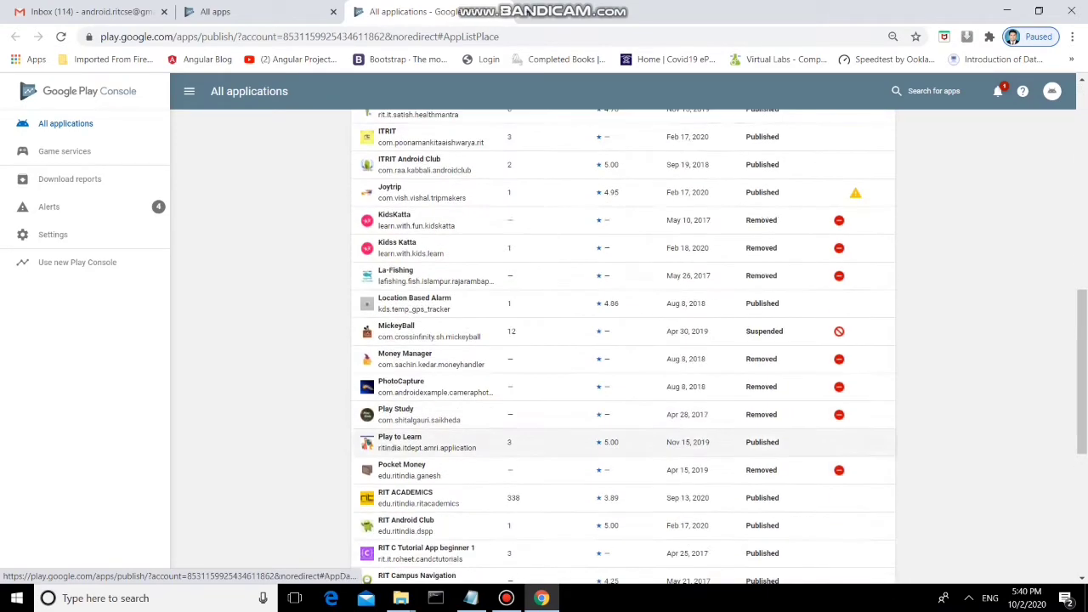
pyautogui.scroll(6, 620, 451)
pyautogui.scroll(3, 621, 459)
pyautogui.scroll(-2, 620, 455)
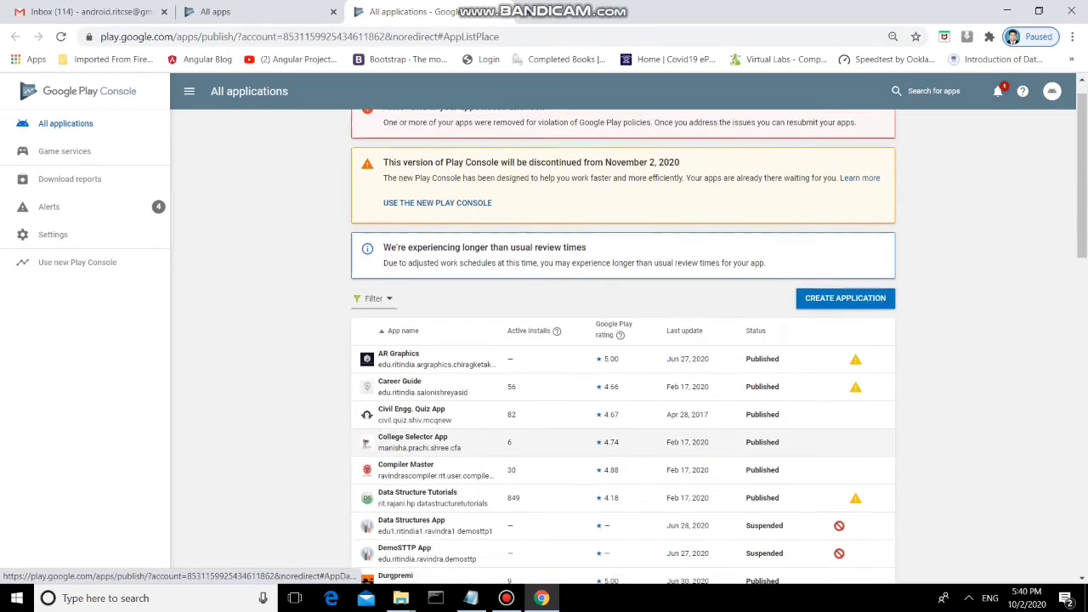
pyautogui.scroll(2, 621, 450)
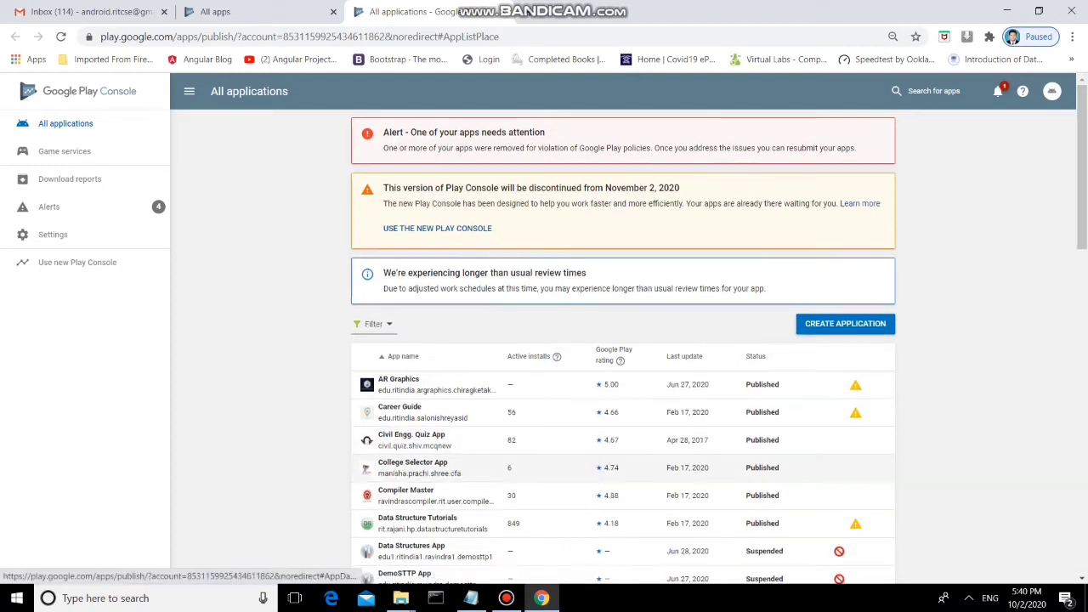
pyautogui.scroll(-1, 621, 460)
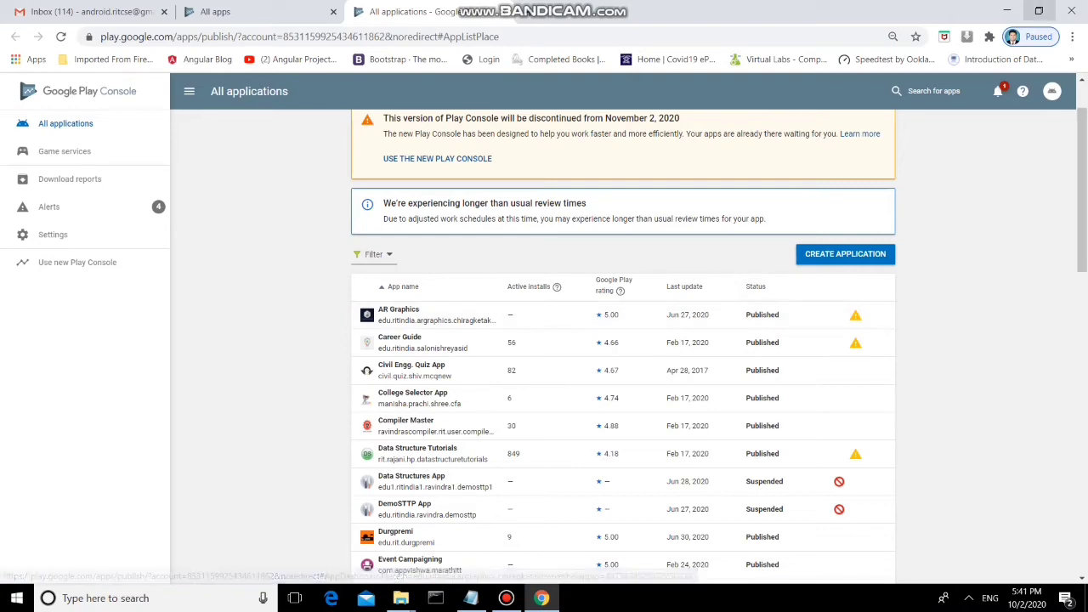
# Step: Minimize the browser and open the innermost Sampark folder from the desktop's Sampark folder
pyautogui.click(1007, 11)
pyautogui.doubleClick(835, 98)
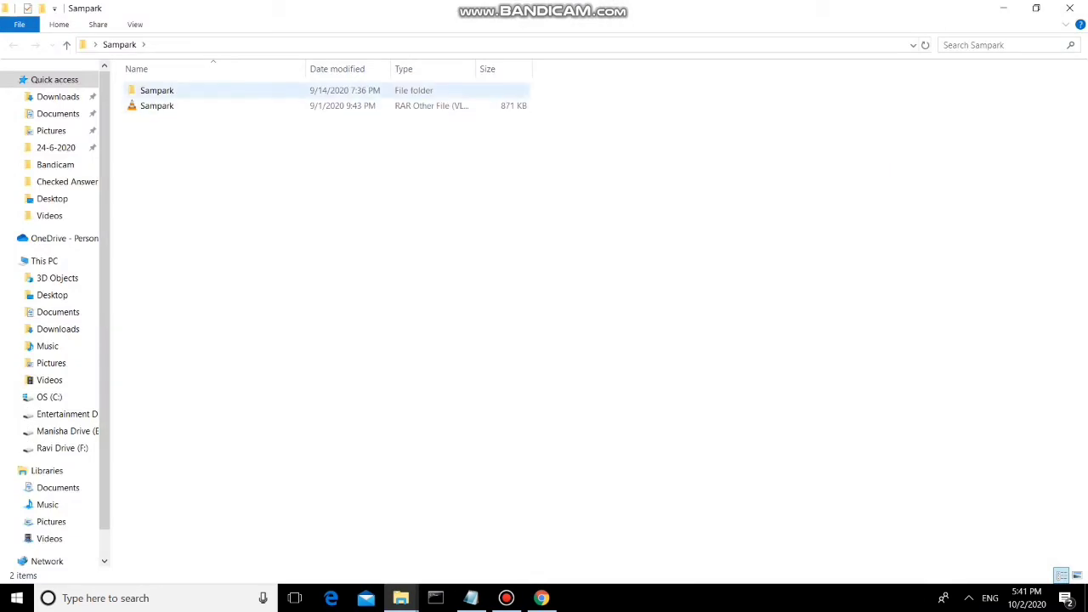
pyautogui.doubleClick(158, 90)
pyautogui.doubleClick(157, 91)
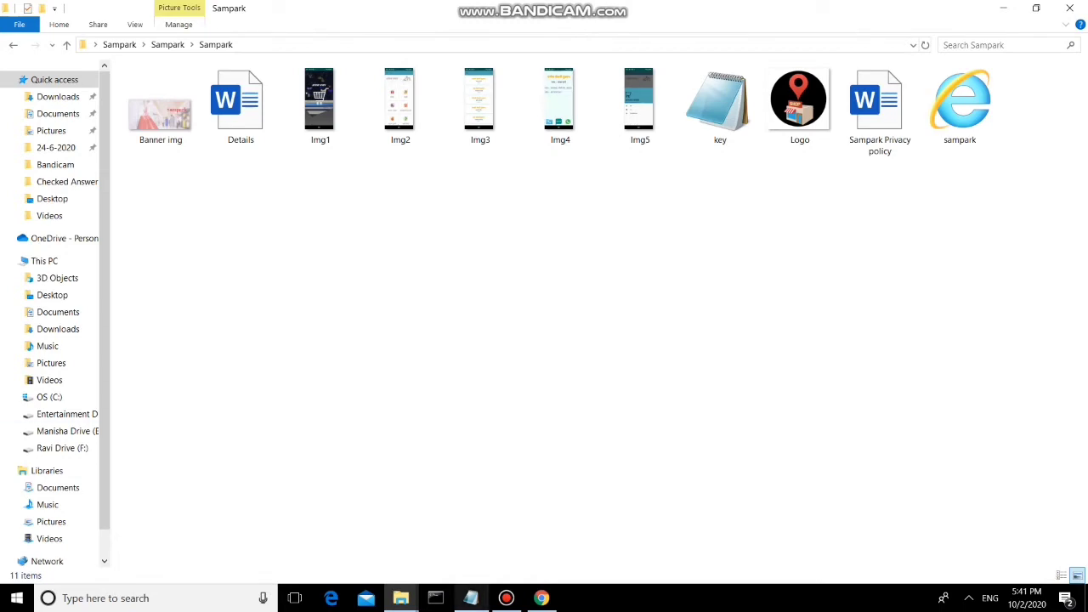
# Step: Glance at the Notepad notes, close the bin folder window and return to the Sampark folder
pyautogui.click(472, 597)
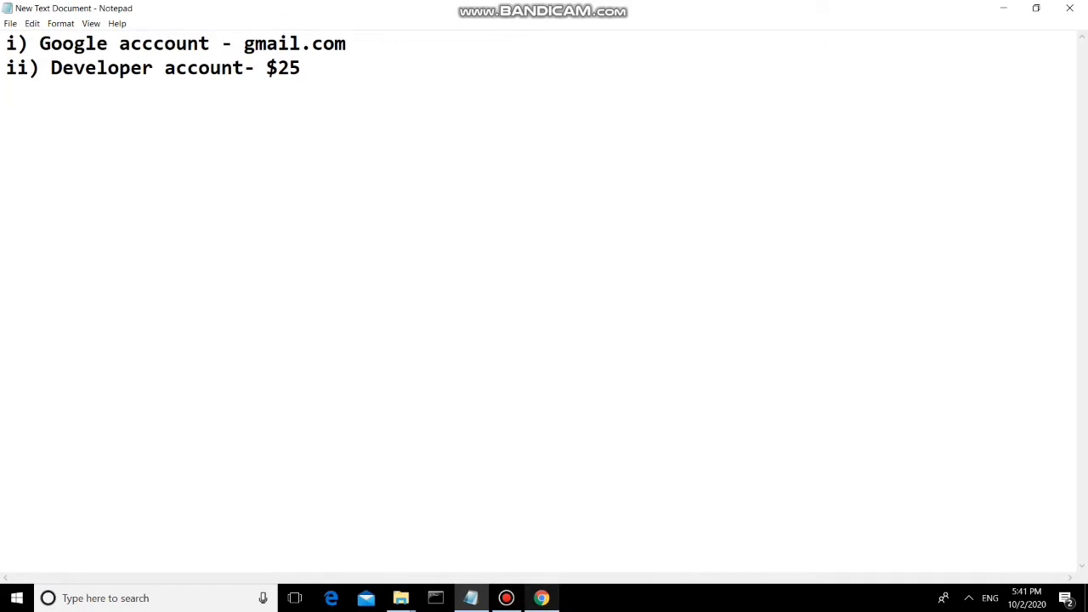
pyautogui.click(401, 598)
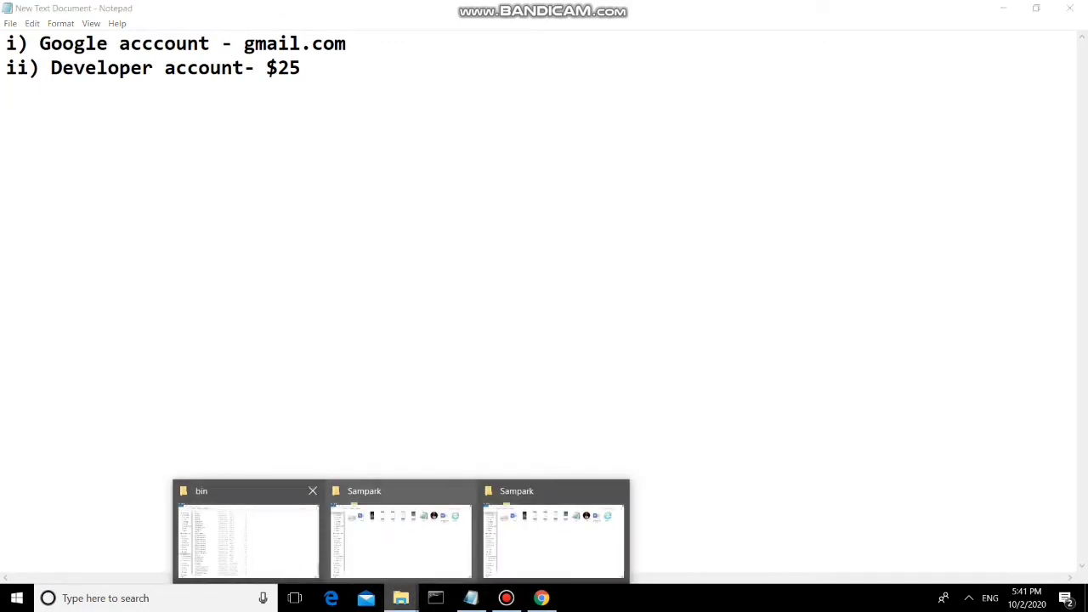
pyautogui.click(313, 491)
pyautogui.click(342, 538)
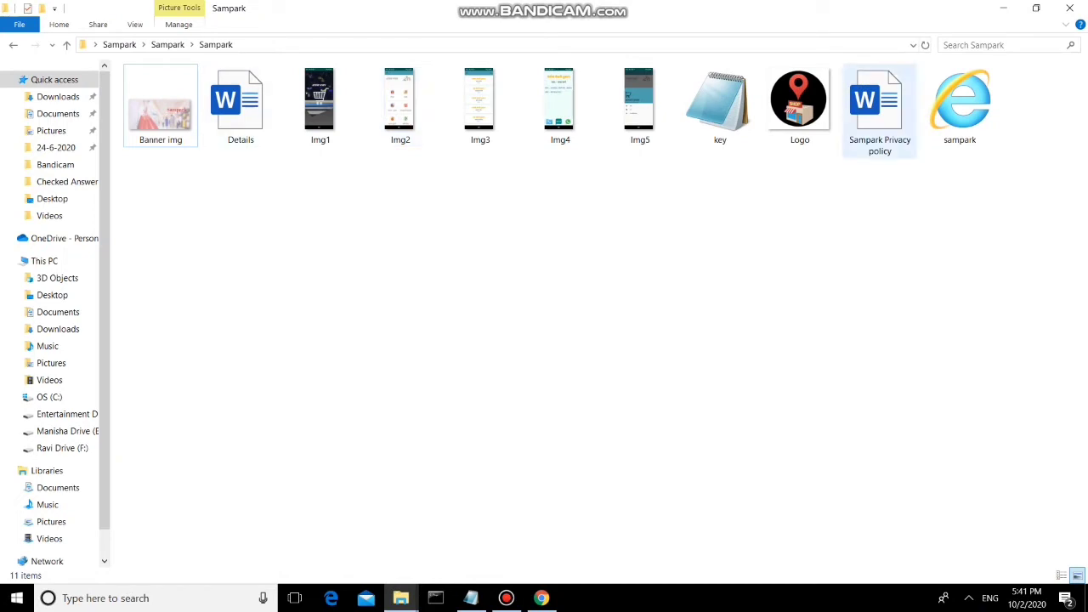
# Step: Open the Details document and review the app name and short description
pyautogui.click(240, 107)
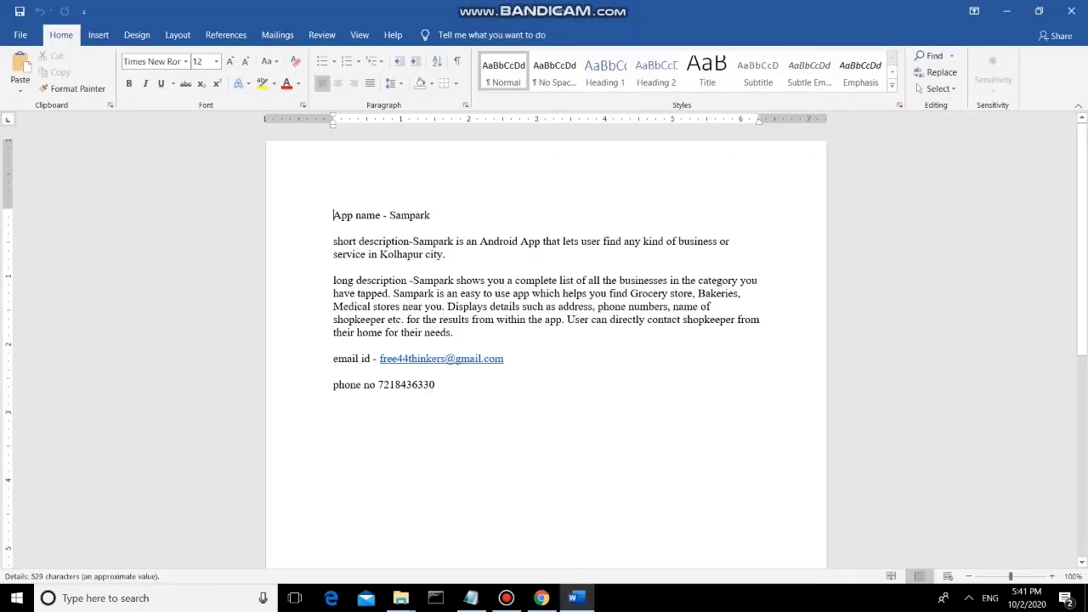
pyautogui.moveTo(431, 216); pyautogui.dragTo(390, 216)
pyautogui.click(447, 254)
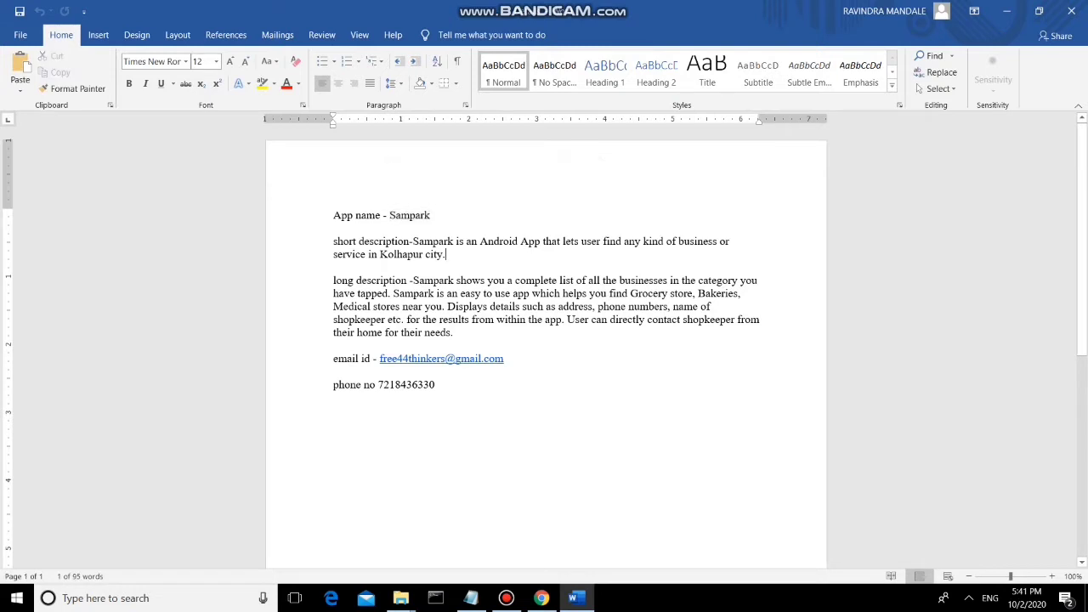
# Step: Review the short description and the long description in the Details document, copying each one's text
pyautogui.tripleClick(415, 241)
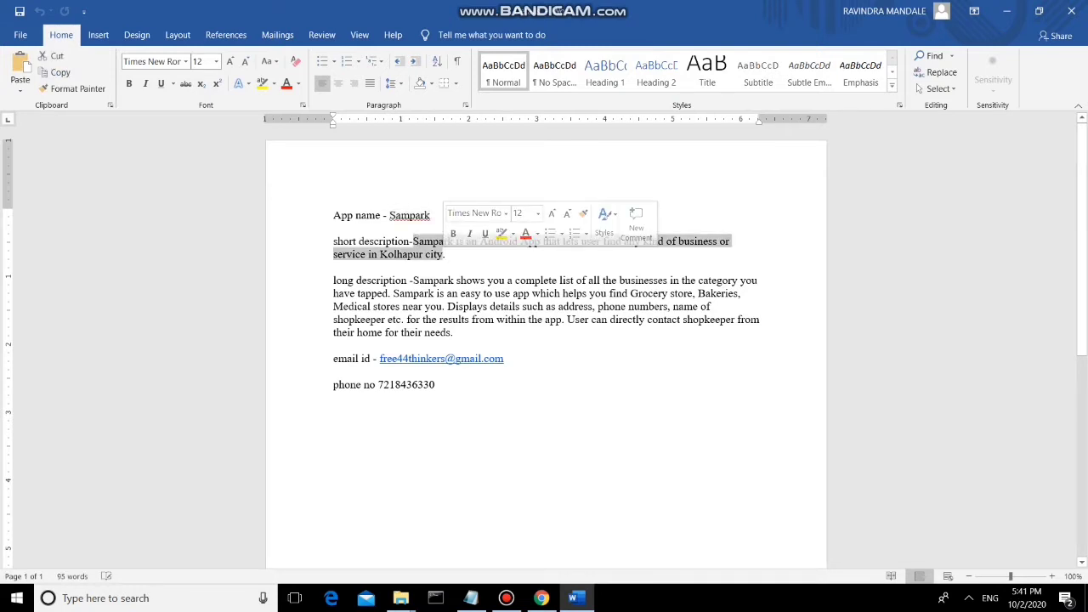
pyautogui.press('Right')
pyautogui.moveTo(414, 242); pyautogui.dragTo(455, 264)
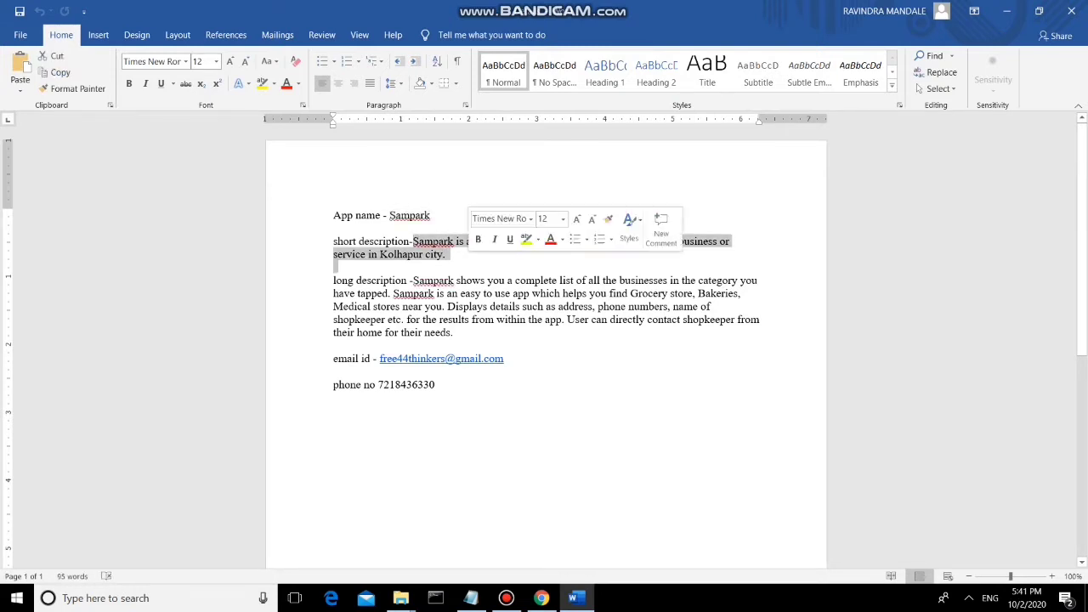
pyautogui.hotkey('ctrl', 'c')
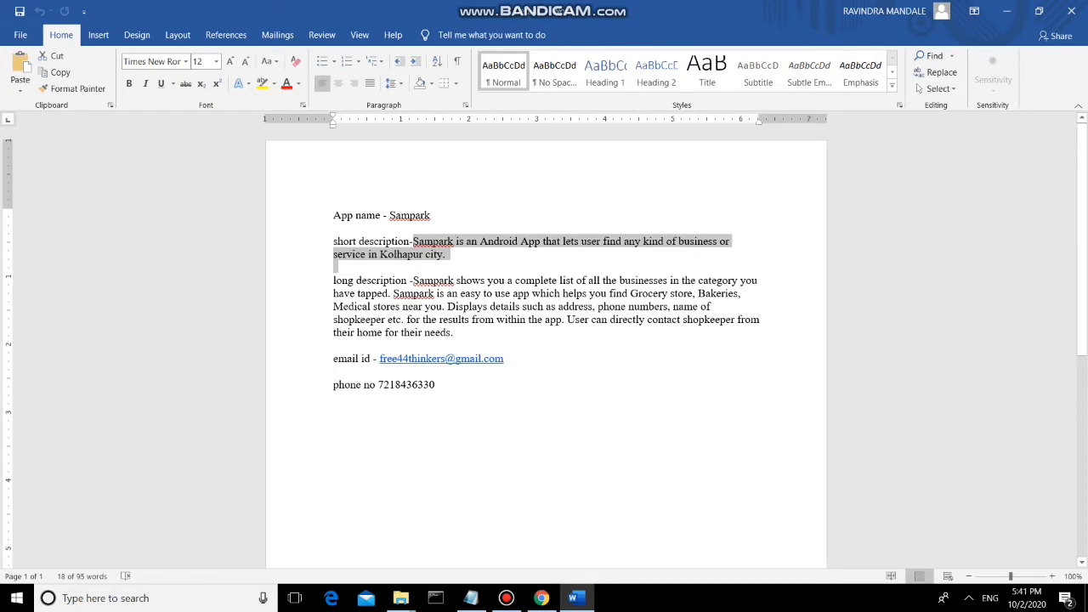
pyautogui.click(511, 294)
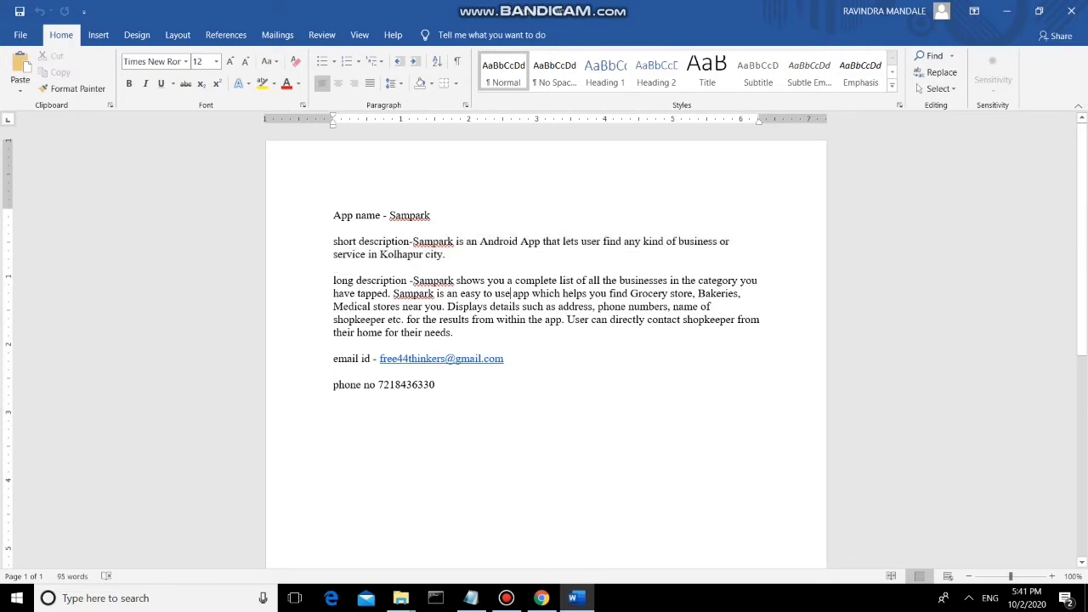
pyautogui.moveTo(413, 281); pyautogui.dragTo(459, 332)
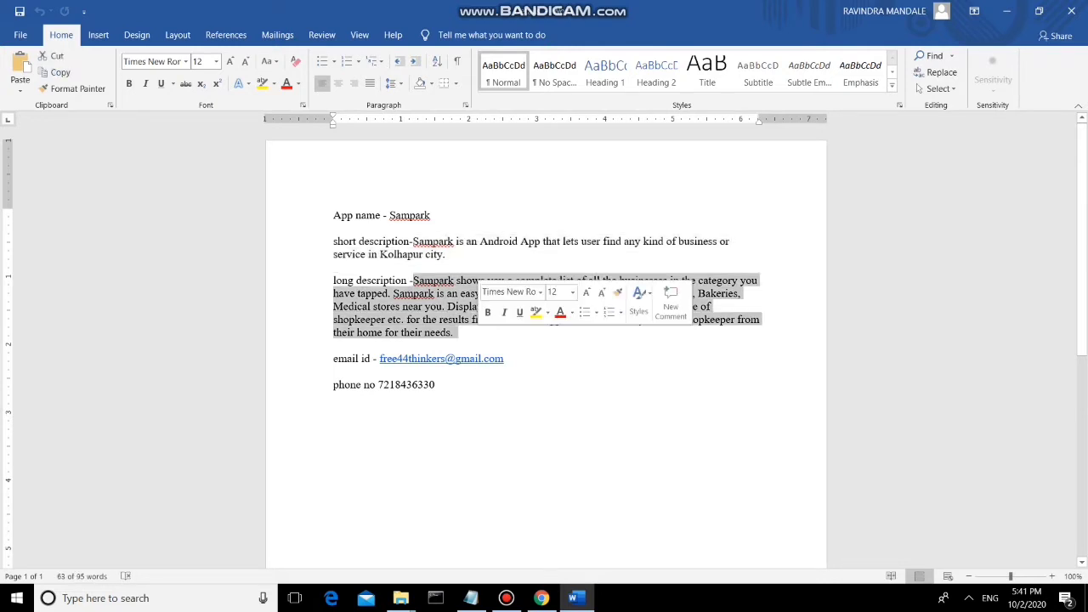
pyautogui.hotkey('ctrl', 'c')
pyautogui.click(335, 387)
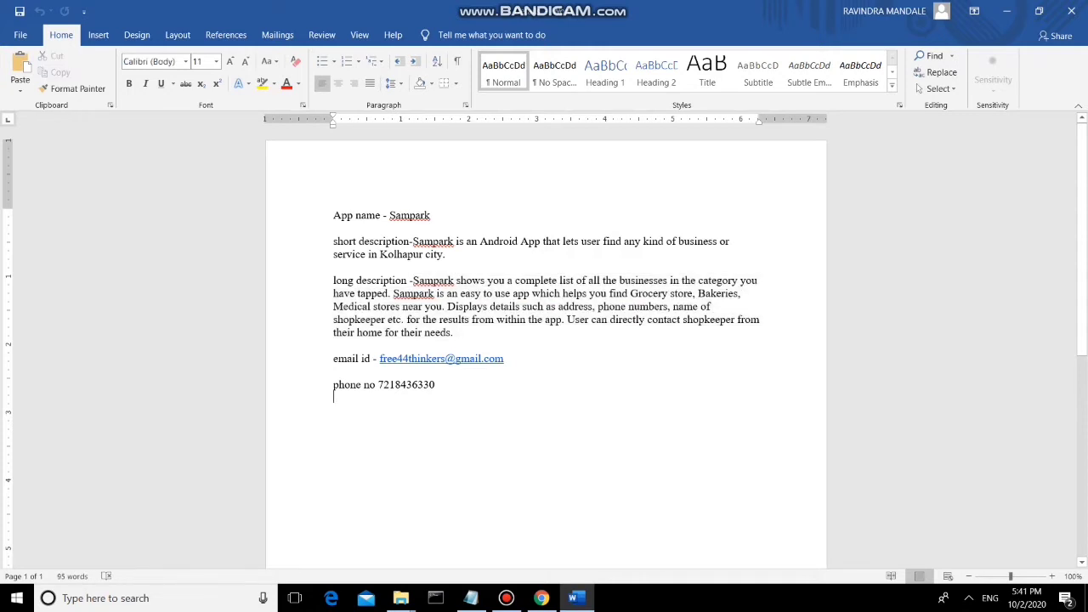
# Step: Review the contact email and phone number in the Details document, and minimize it to return to the Sampark folder
pyautogui.moveTo(505, 359); pyautogui.dragTo(379, 358)
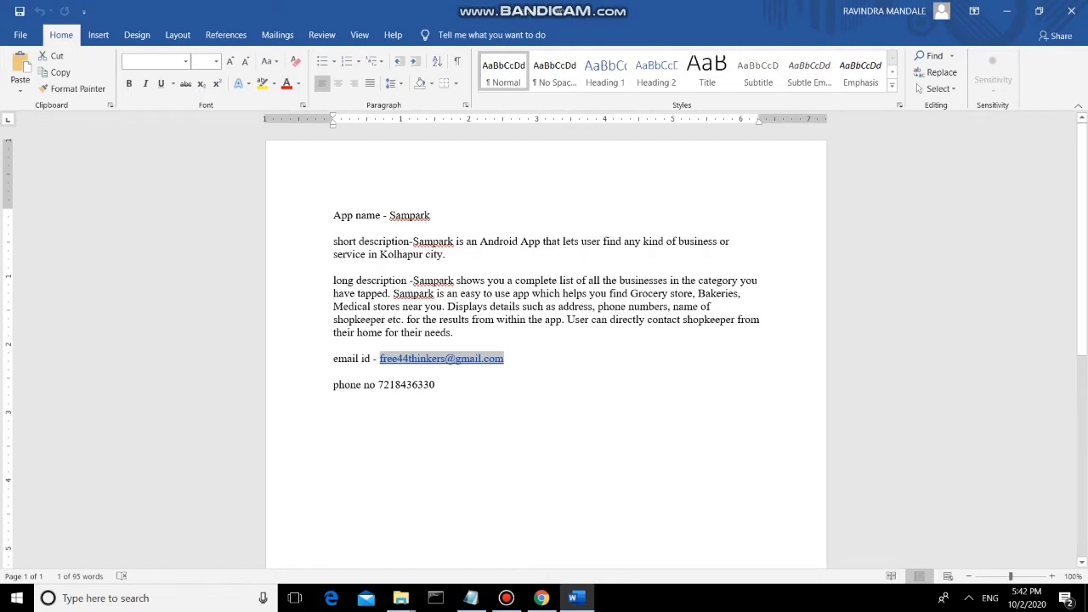
pyautogui.click(334, 390)
pyautogui.moveTo(435, 384); pyautogui.dragTo(379, 384)
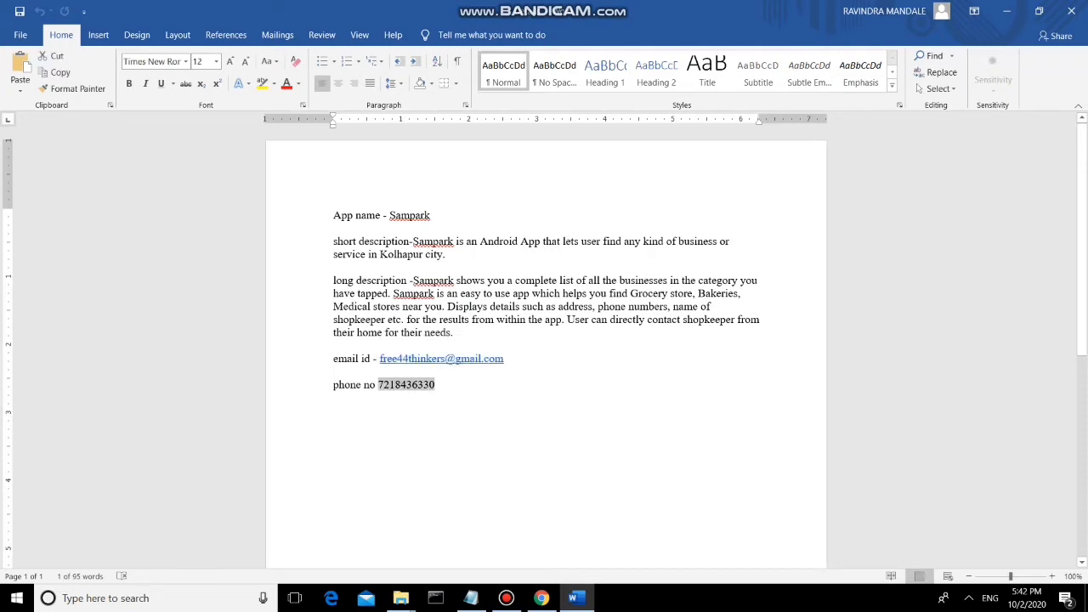
pyautogui.click(334, 400)
pyautogui.moveTo(435, 385); pyautogui.dragTo(374, 402)
pyautogui.click(334, 400)
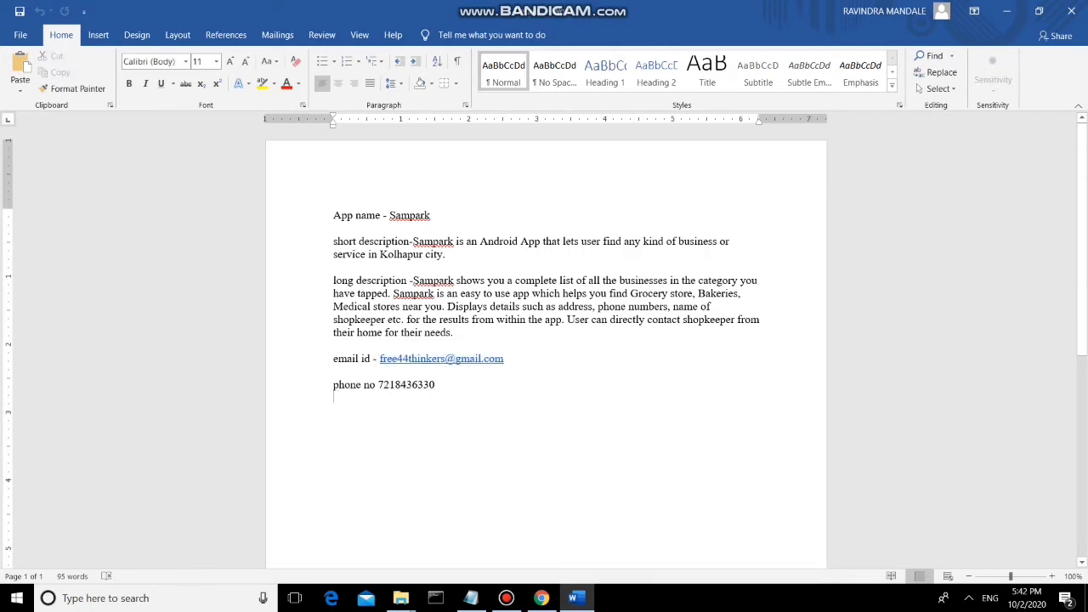
pyautogui.click(1007, 12)
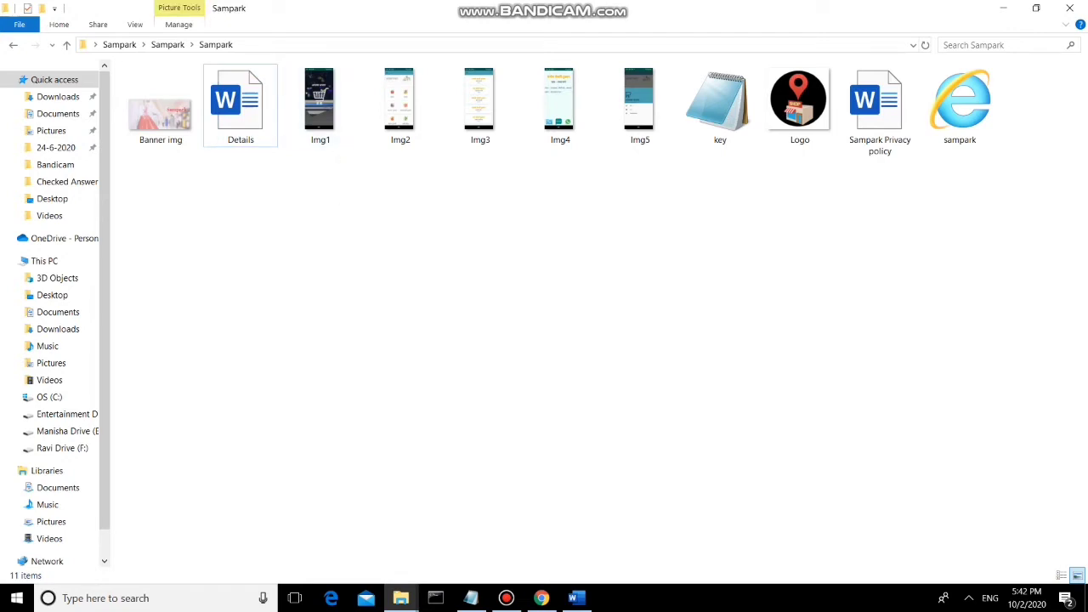
# Step: Go through the screenshot files Img1 to Img5 and the Logo image in the Sampark folder
pyautogui.click(320, 102)
pyautogui.click(400, 102)
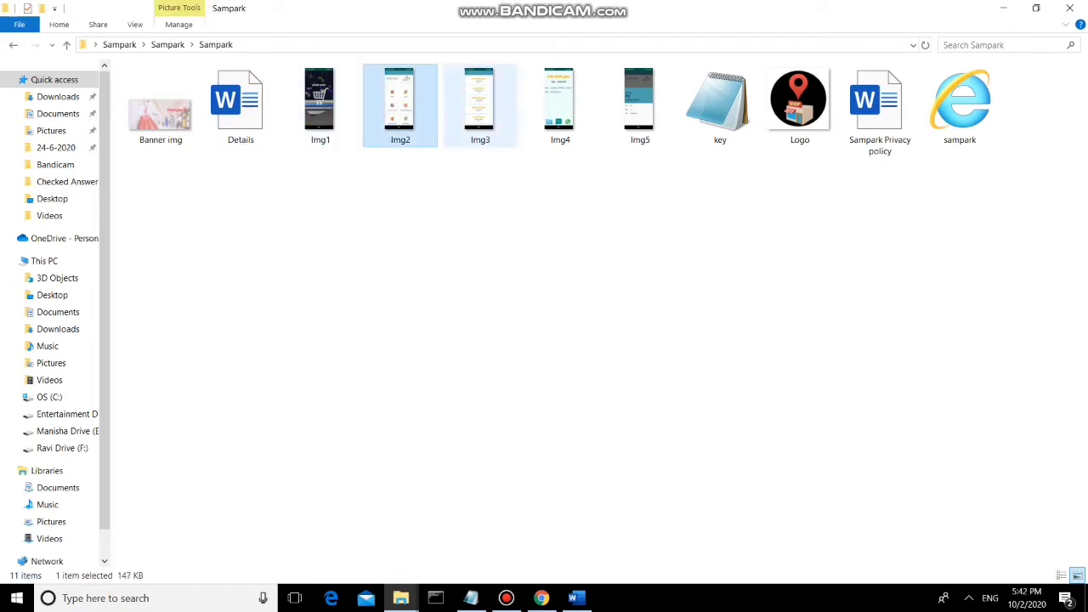
pyautogui.click(479, 102)
pyautogui.click(559, 102)
pyautogui.click(639, 102)
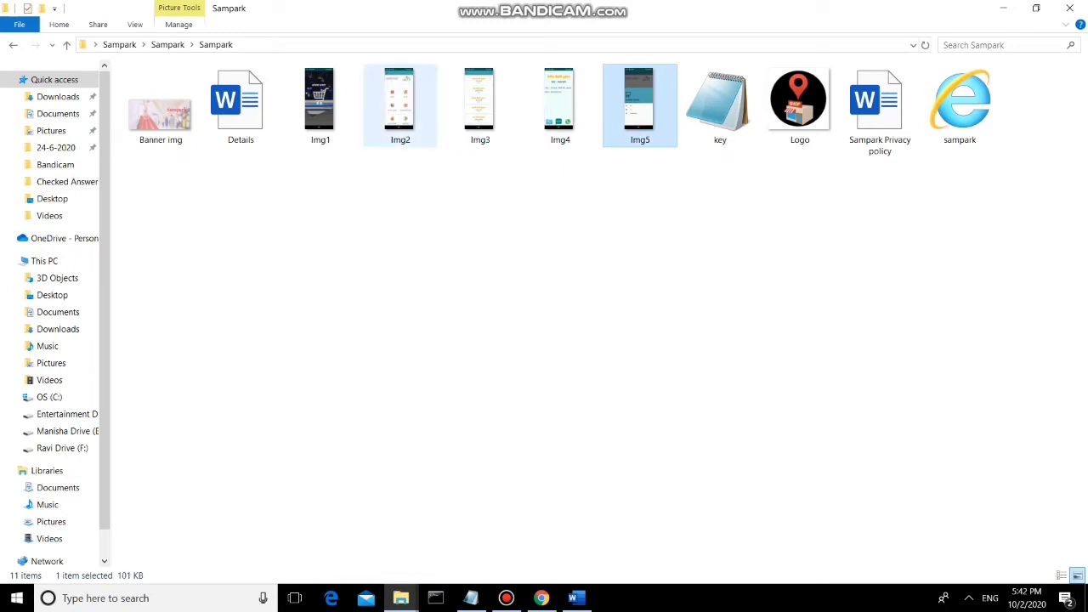
pyautogui.click(510, 255)
pyautogui.click(799, 102)
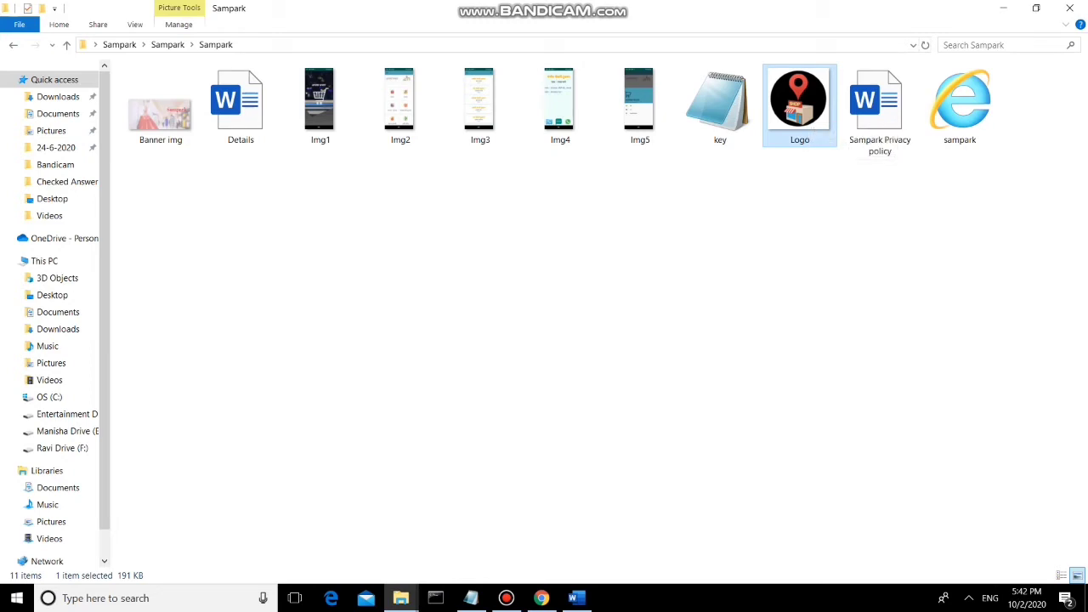
# Step: Check the pixel dimensions of the Banner img file in its detailed properties, and close them
pyautogui.click(160, 106)
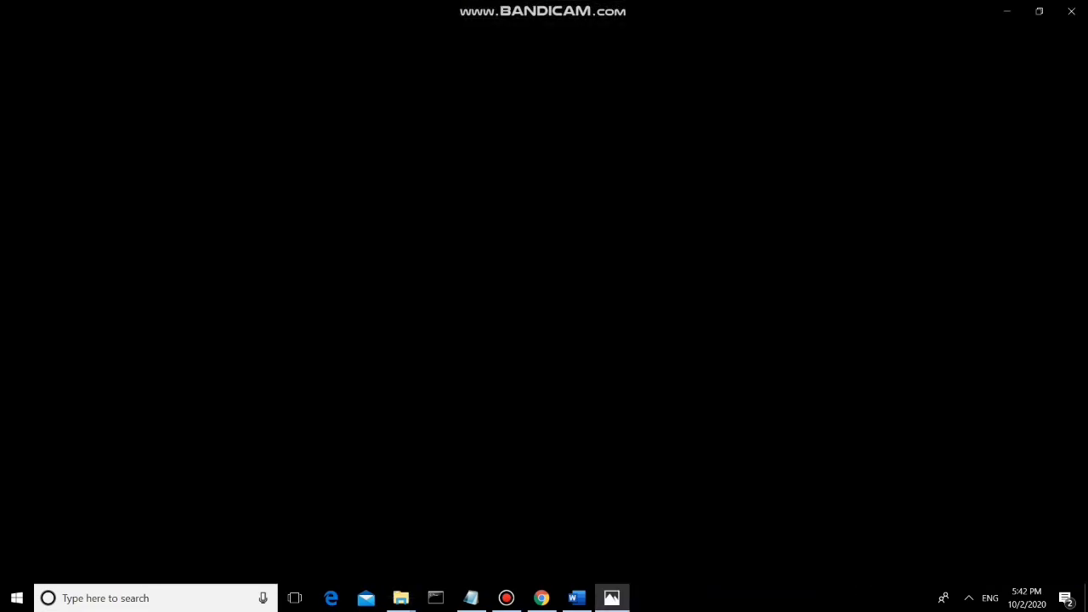
pyautogui.click(1070, 8)
pyautogui.rightClick(171, 111)
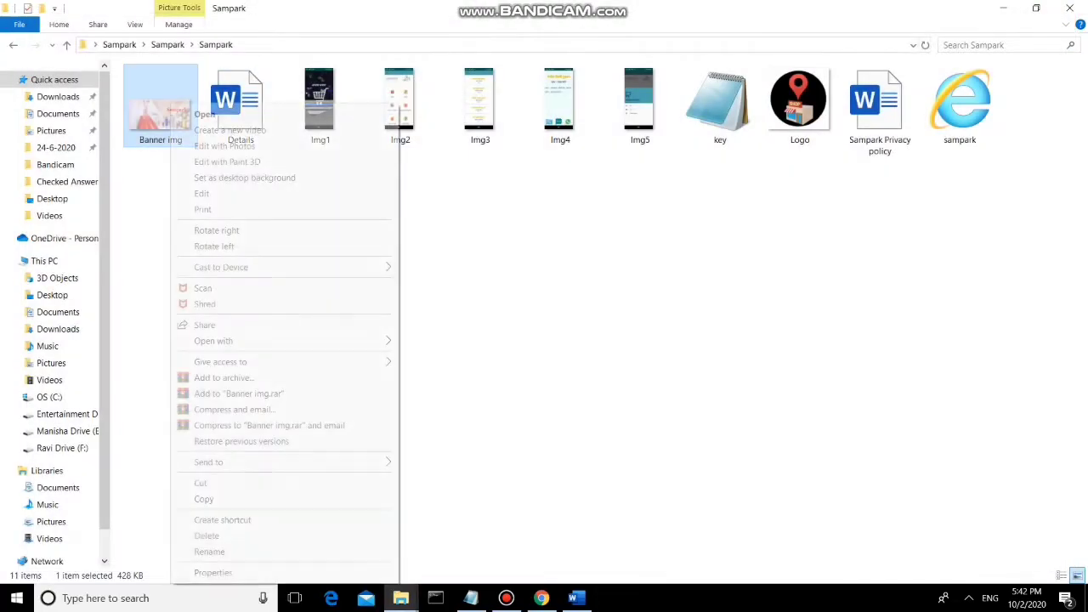
pyautogui.click(210, 574)
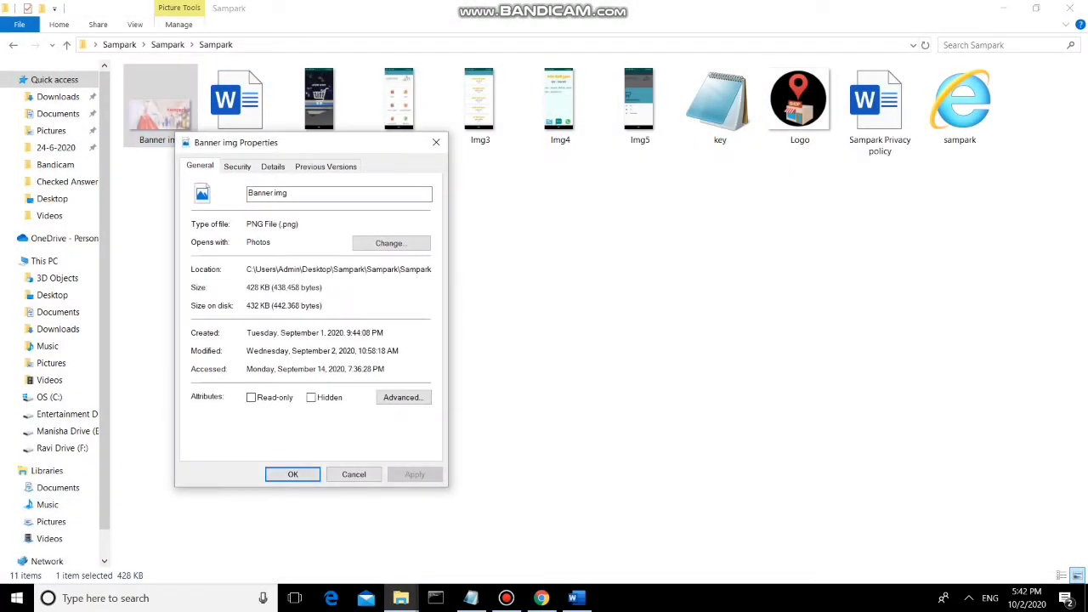
pyautogui.click(273, 166)
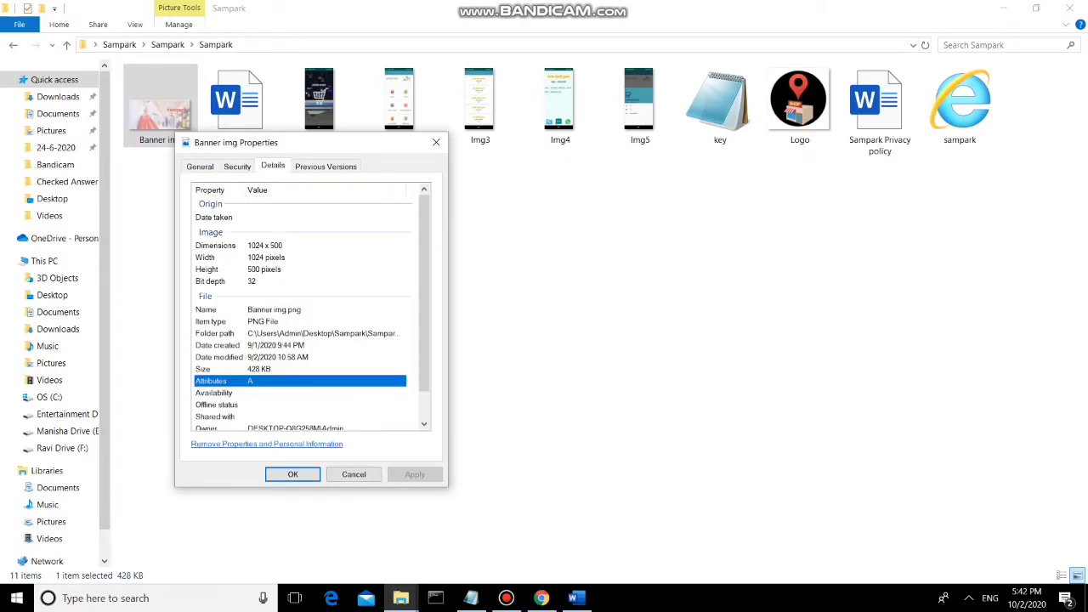
pyautogui.click(436, 142)
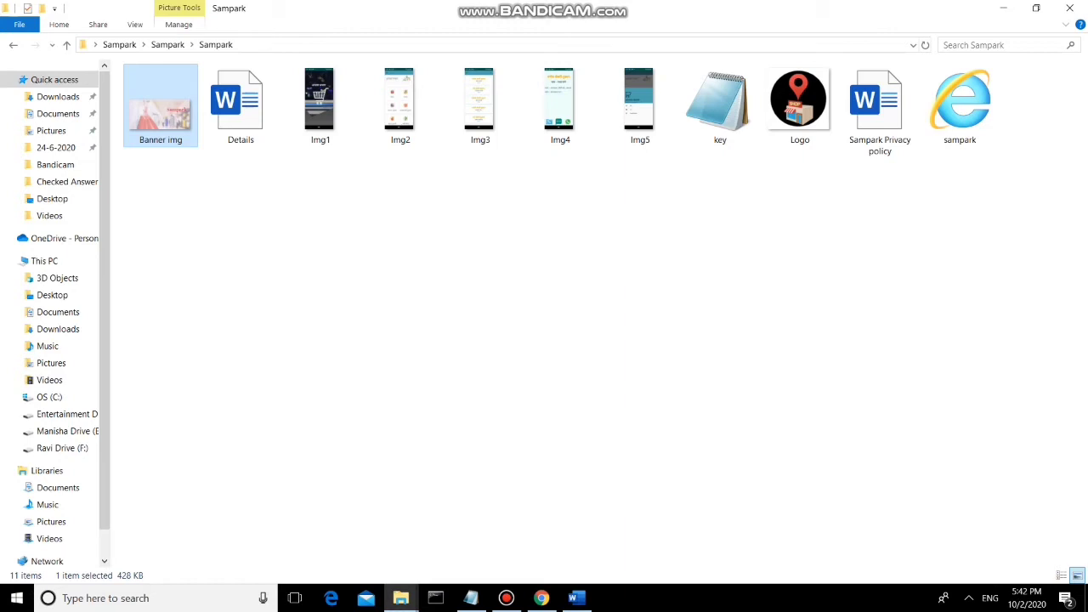
pyautogui.click(443, 272)
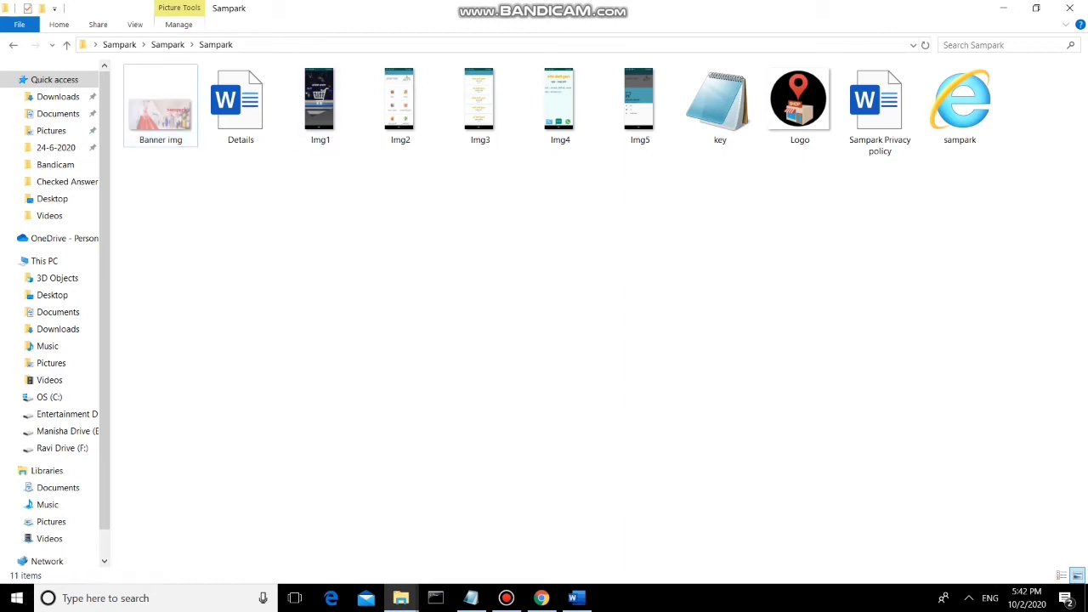
# Step: Check the sampark app file in the folder, glance at the Bandicam recorder and minimize it
pyautogui.click(961, 105)
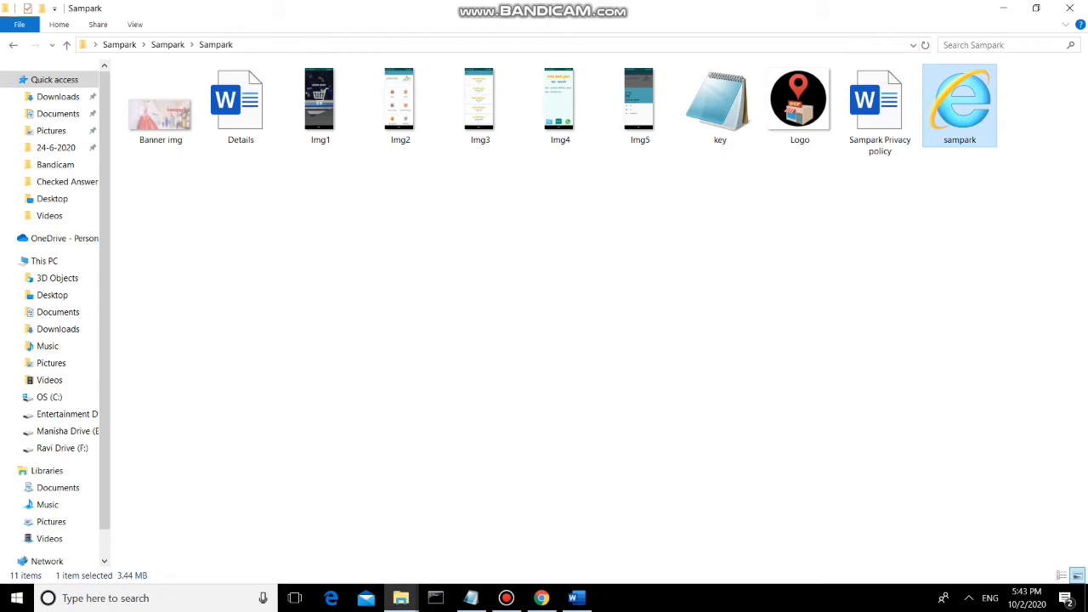
pyautogui.click(914, 223)
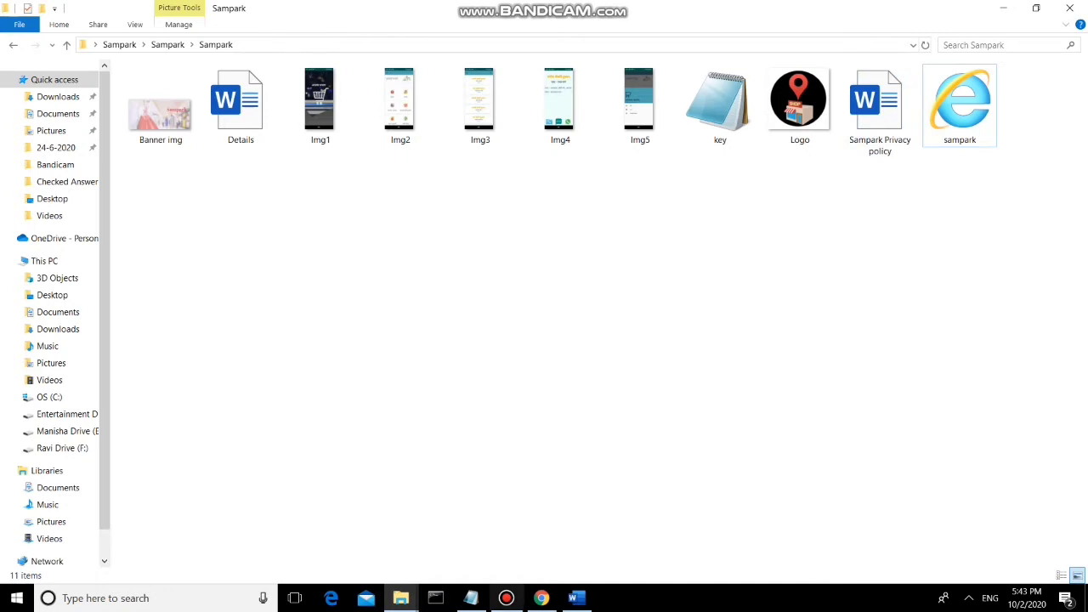
pyautogui.click(506, 598)
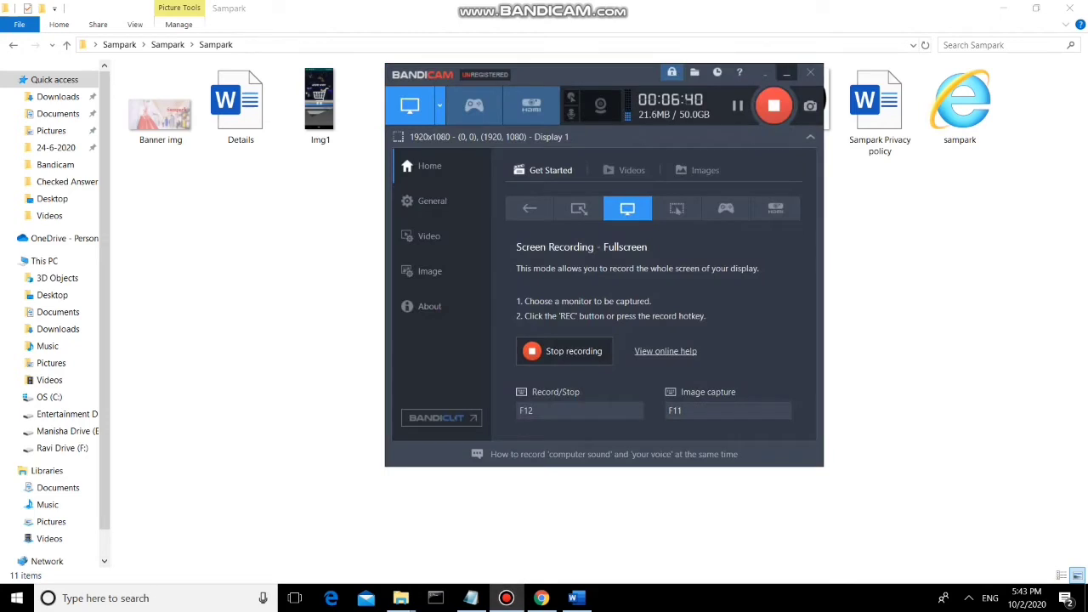
pyautogui.click(786, 73)
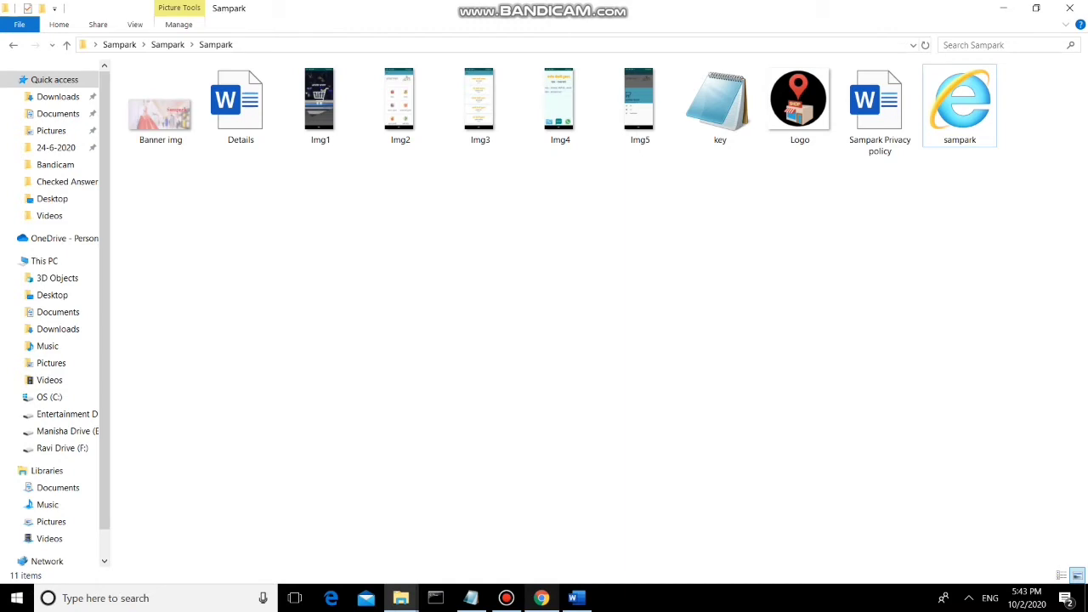
# Step: Switch to Chrome and create a Play Console application titled Sampark, copying the name from the Details document in Word
pyautogui.click(541, 598)
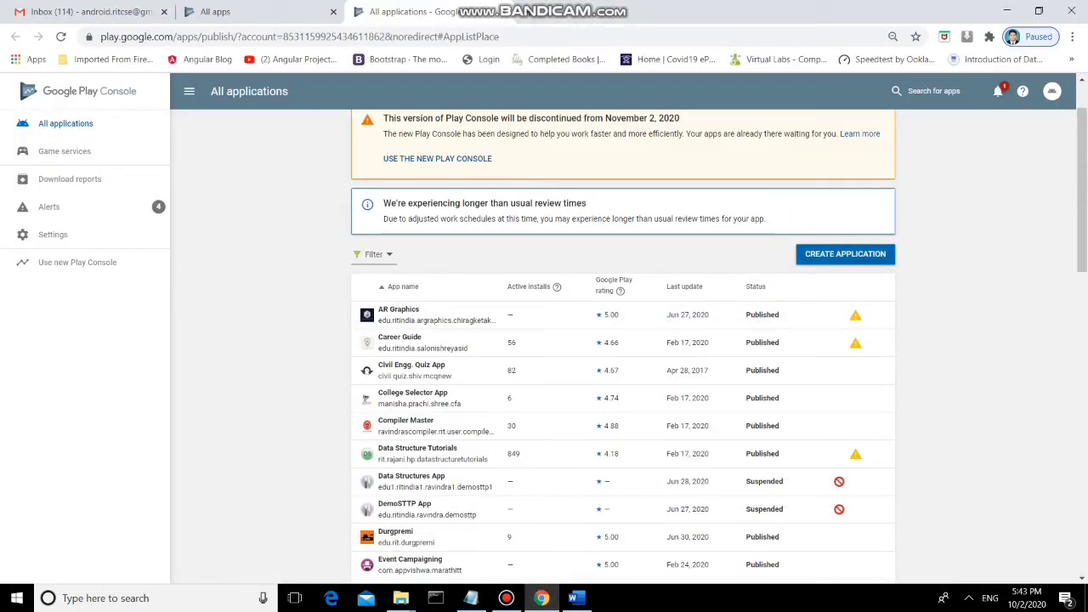
pyautogui.click(845, 253)
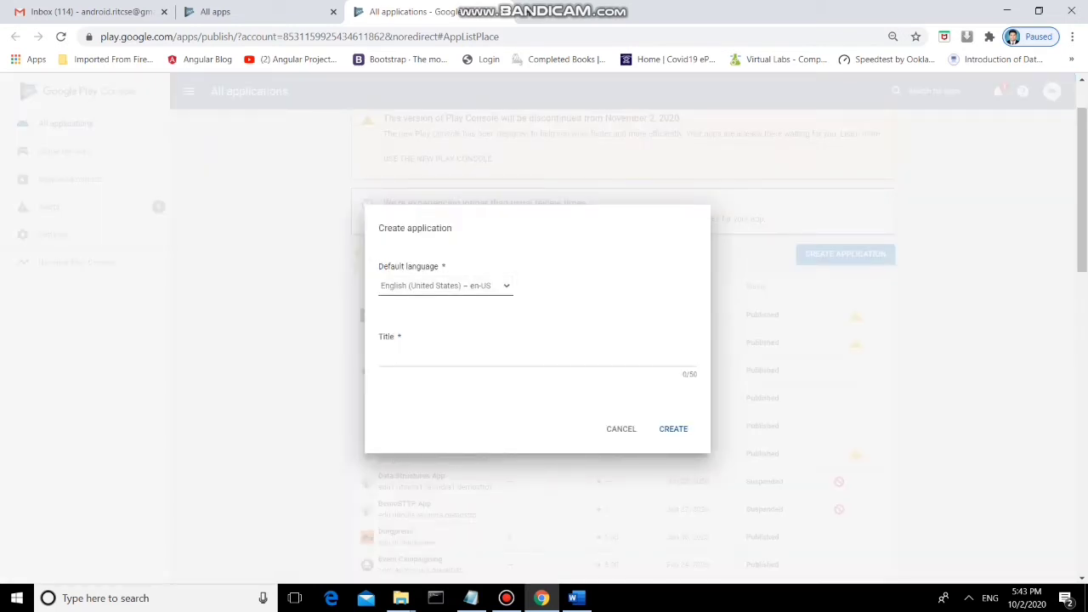
pyautogui.click(459, 356)
pyautogui.click(578, 598)
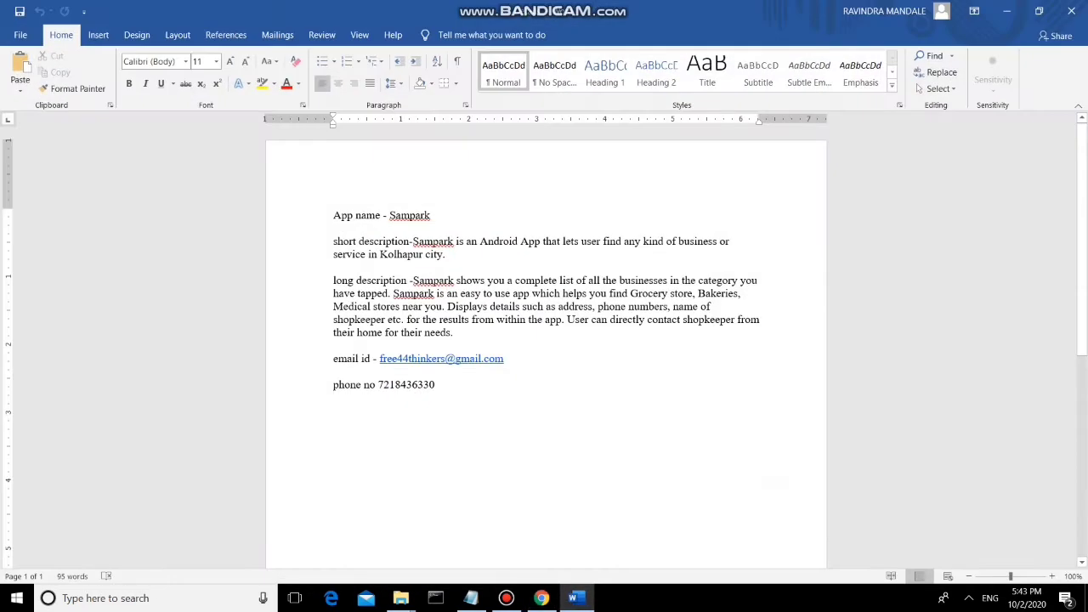
pyautogui.doubleClick(409, 215)
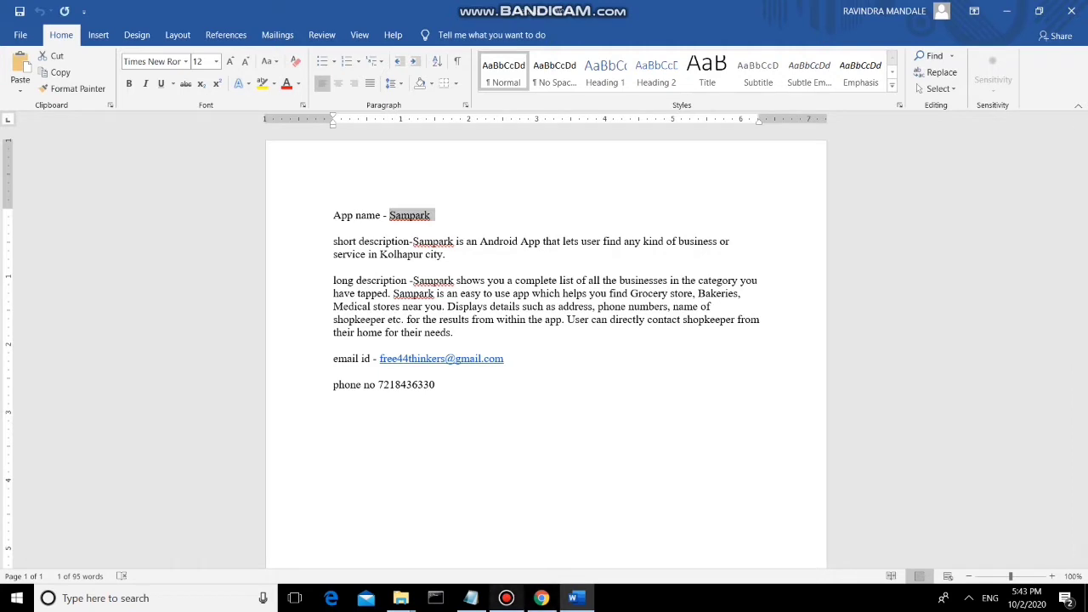
pyautogui.hotkey('ctrl', 'c')
pyautogui.click(541, 598)
pyautogui.hotkey('ctrl', 'v')
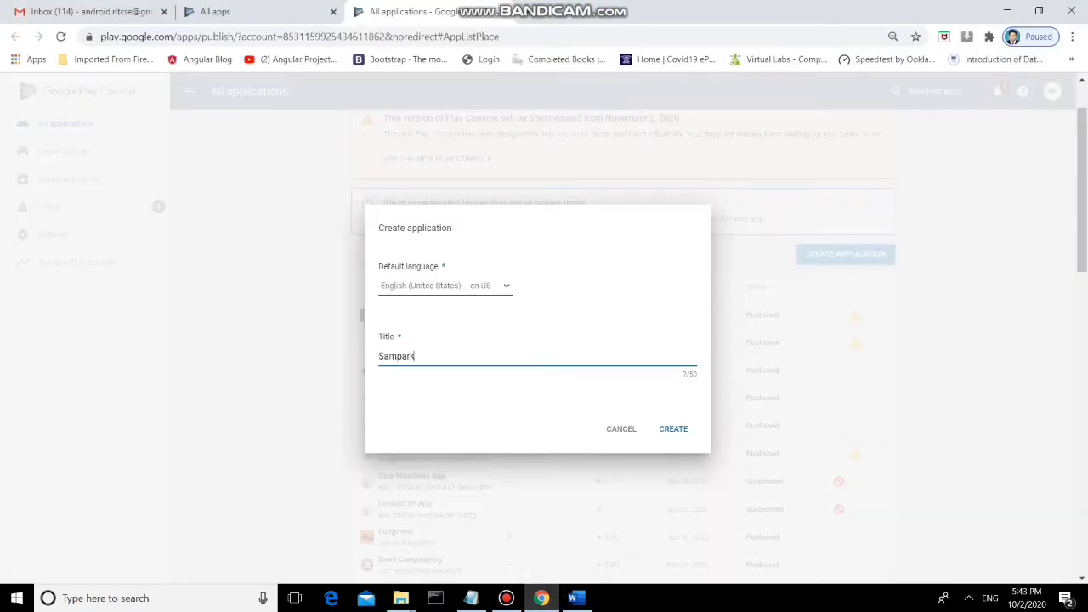
pyautogui.click(673, 429)
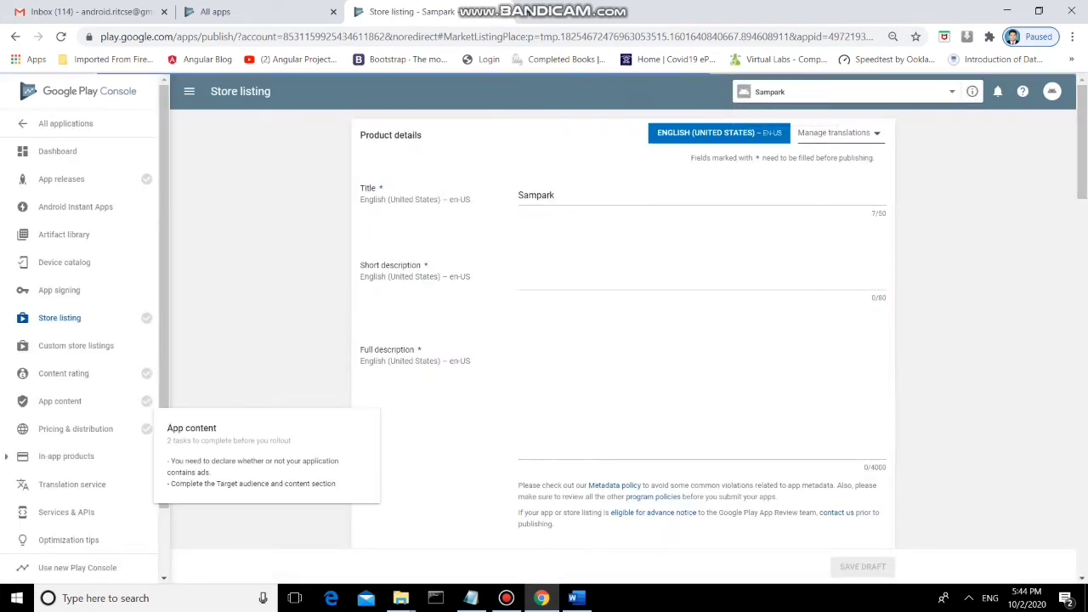
# Step: Copy the short description from the Details document in Word into the store listing's short description in Chrome
pyautogui.click(544, 363)
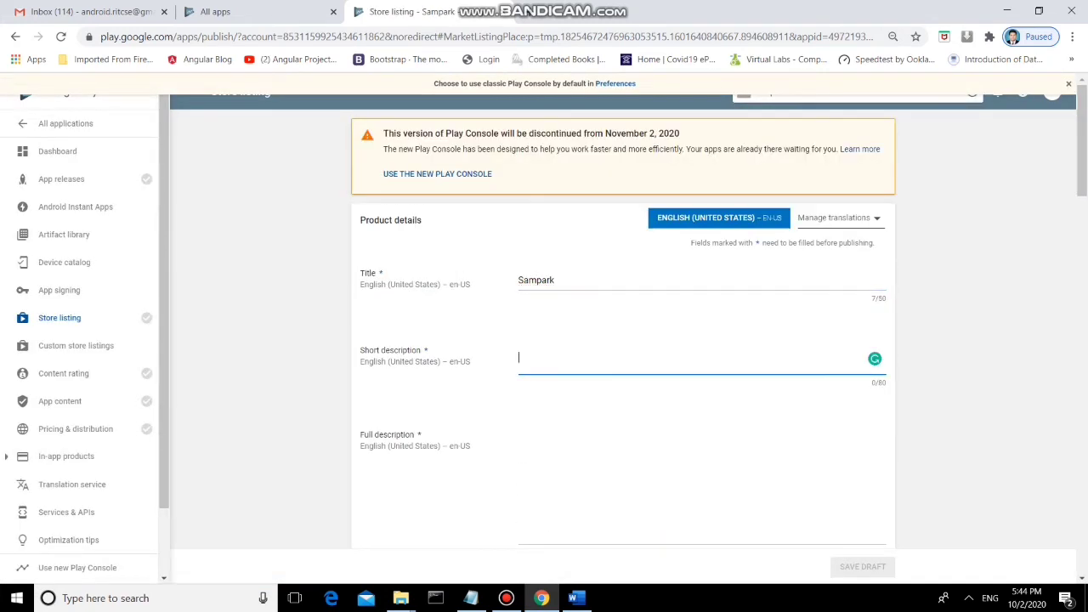
pyautogui.click(577, 599)
pyautogui.moveTo(334, 267); pyautogui.dragTo(413, 240)
pyautogui.hotkey('ctrl', 'c')
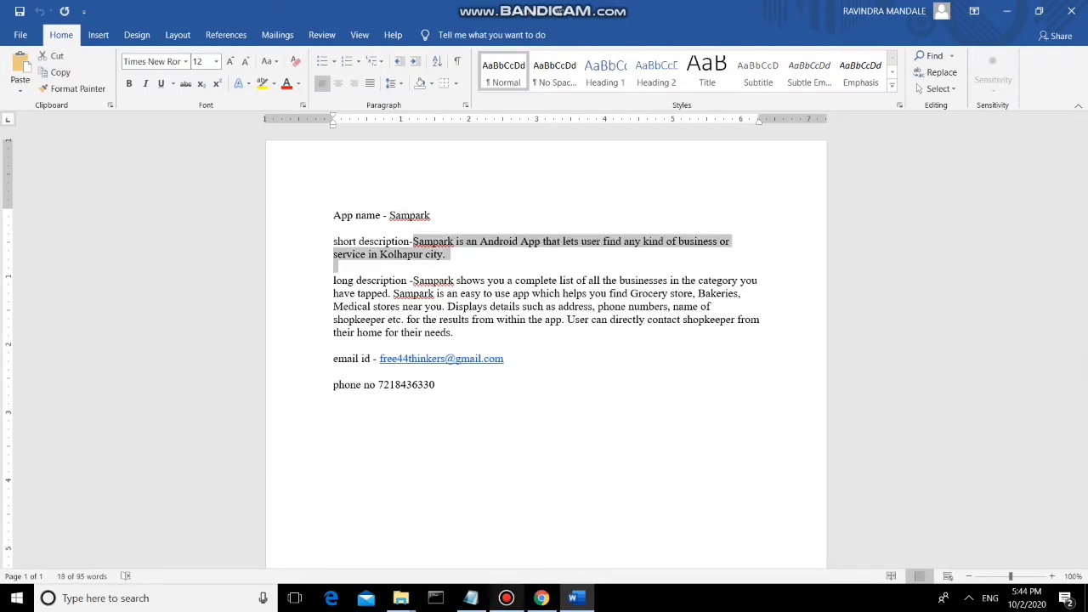
pyautogui.click(541, 599)
pyautogui.hotkey('ctrl', 'v')
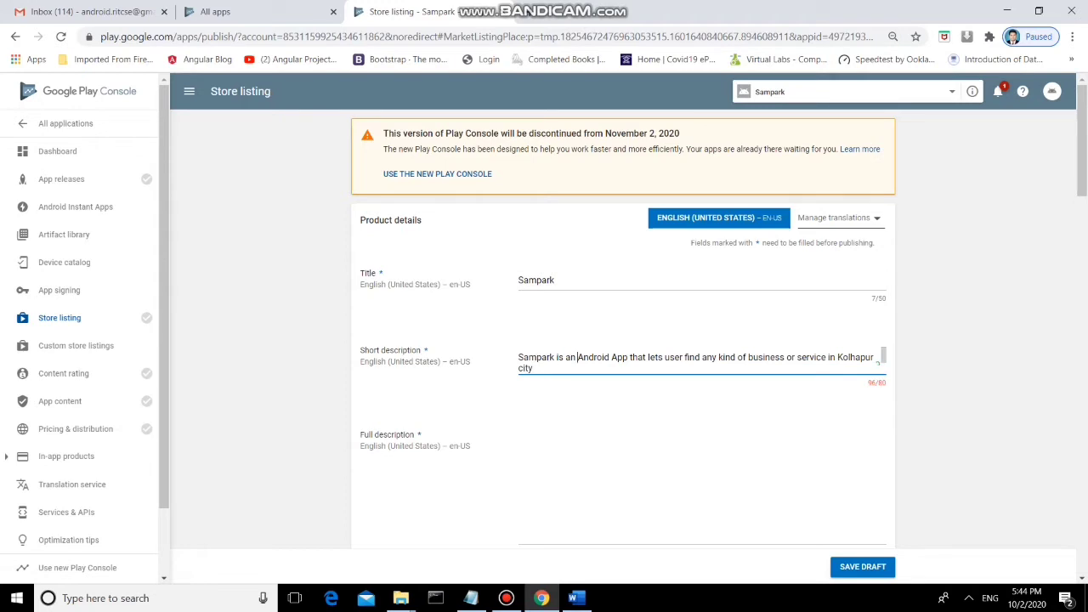
# Step: Shorten the short description to "Android App that lets user find any kind of business, service in Kolhapur city"
pyautogui.press('BackSpace')
pyautogui.press('BackSpace')
pyautogui.press('BackSpace')
pyautogui.press('BackSpace')
pyautogui.press('BackSpace')
pyautogui.press('BackSpace')
pyautogui.press('BackSpace')
pyautogui.press('BackSpace')
pyautogui.press('BackSpace')
pyautogui.press('BackSpace')
pyautogui.press('BackSpace')
pyautogui.press('BackSpace')
pyautogui.press('BackSpace')
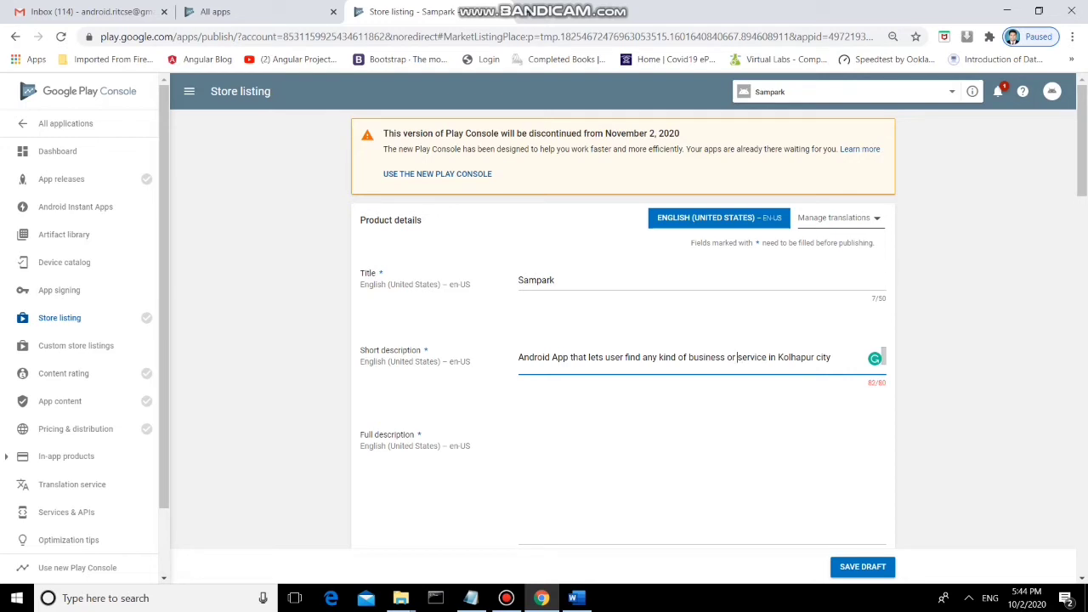
pyautogui.press('BackSpace')
pyautogui.press('BackSpace')
pyautogui.press('BackSpace')
pyautogui.write(',')
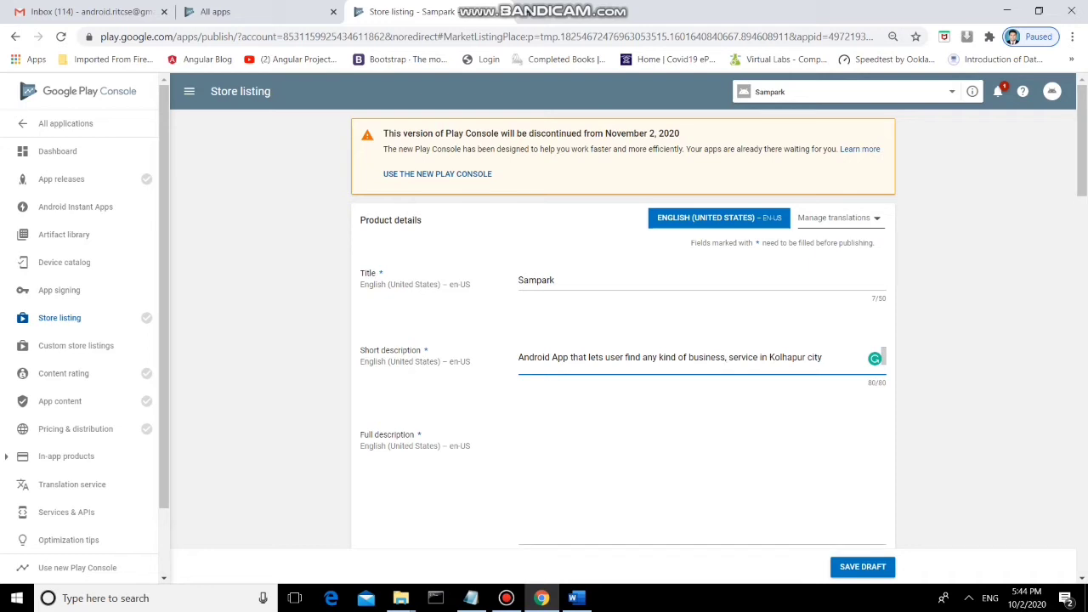
# Step: Copy the long description from the Details document in Word into the store listing's full description in Chrome
pyautogui.scroll(-2, 623, 366)
pyautogui.click(577, 599)
pyautogui.click(555, 307)
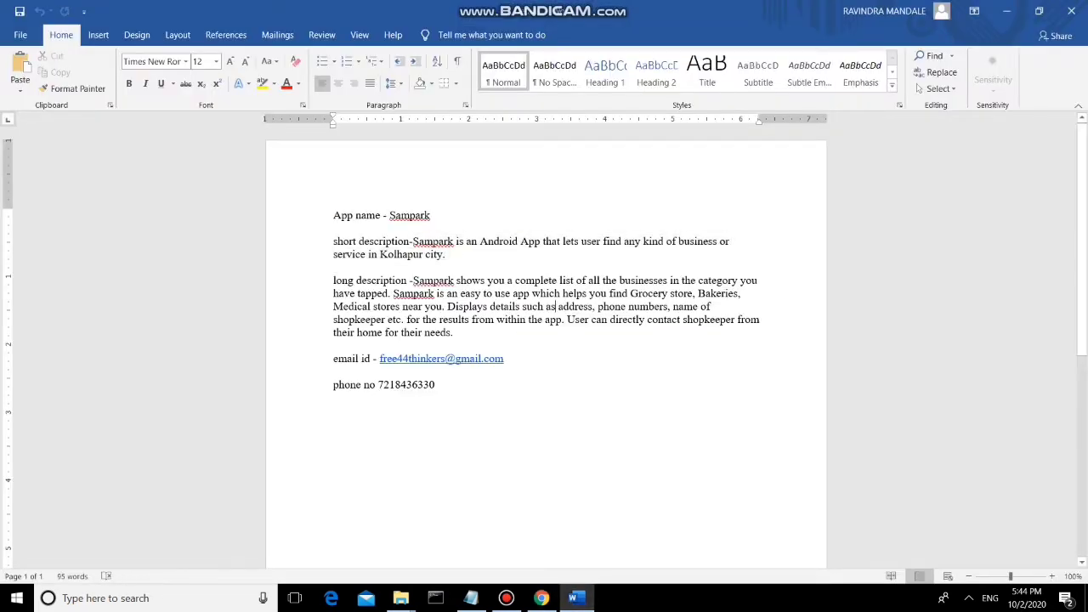
pyautogui.moveTo(413, 281); pyautogui.dragTo(458, 332)
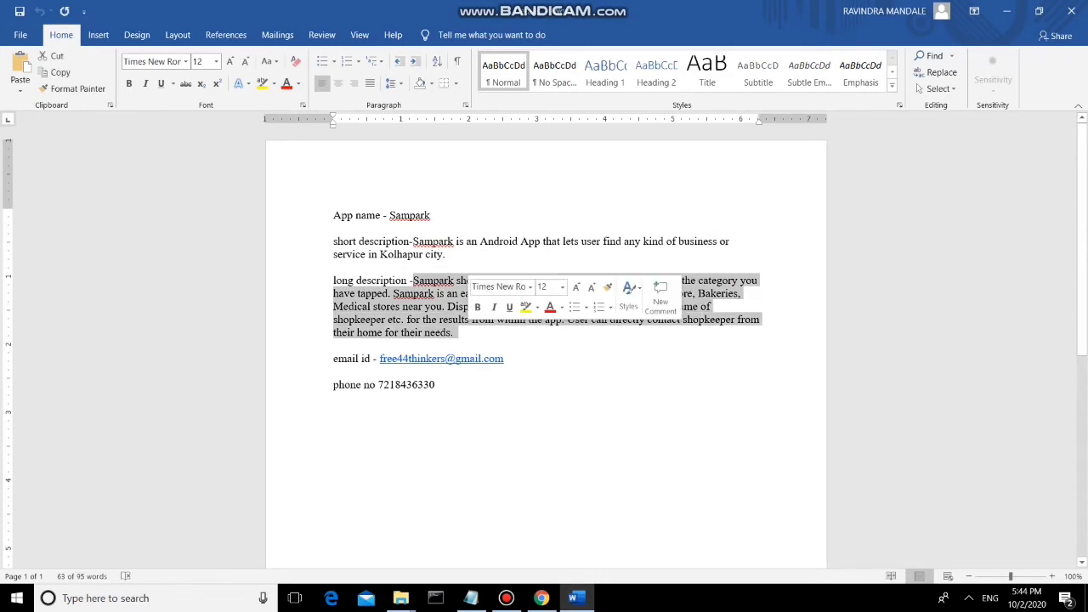
pyautogui.hotkey('ctrl', 'c')
pyautogui.click(541, 599)
pyautogui.click(595, 332)
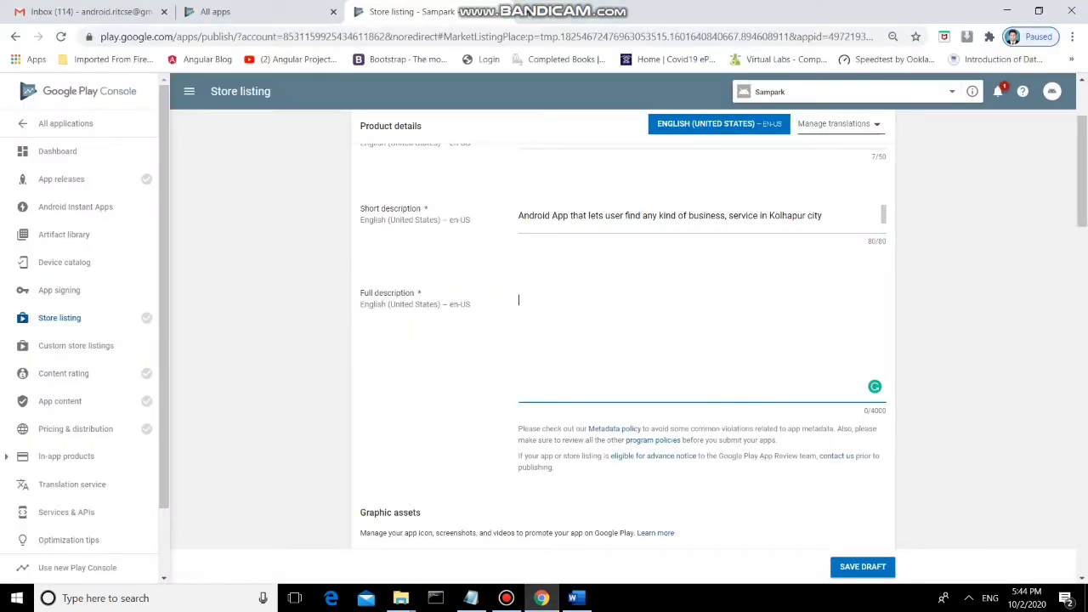
pyautogui.hotkey('ctrl', 'v')
pyautogui.scroll(-2, 624, 340)
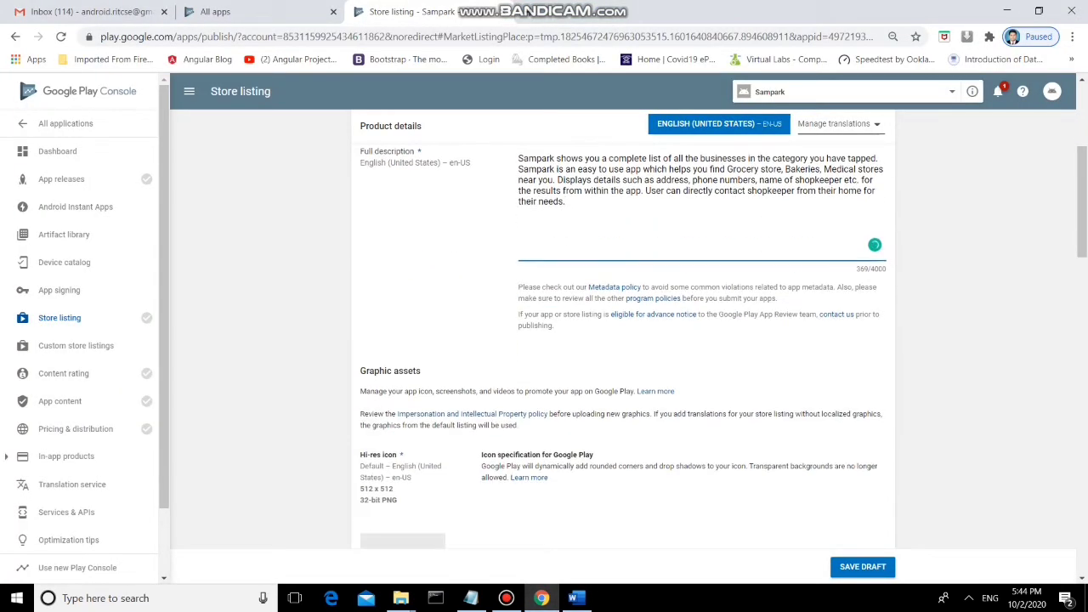
pyautogui.scroll(2, 623, 340)
pyautogui.scroll(-3, 624, 340)
pyautogui.scroll(4, 623, 340)
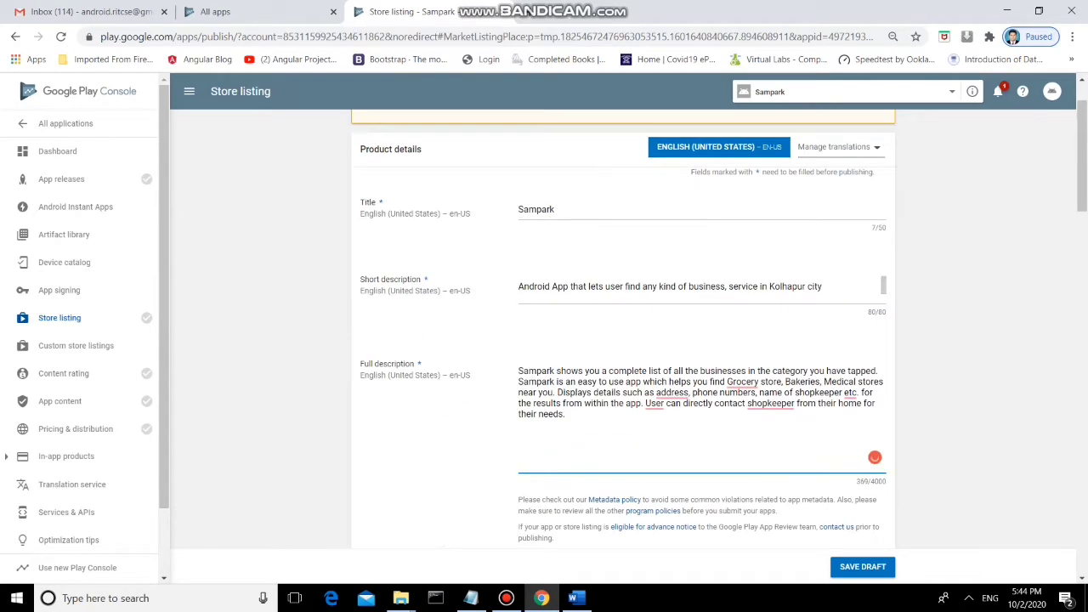
pyautogui.click(573, 598)
pyautogui.click(506, 598)
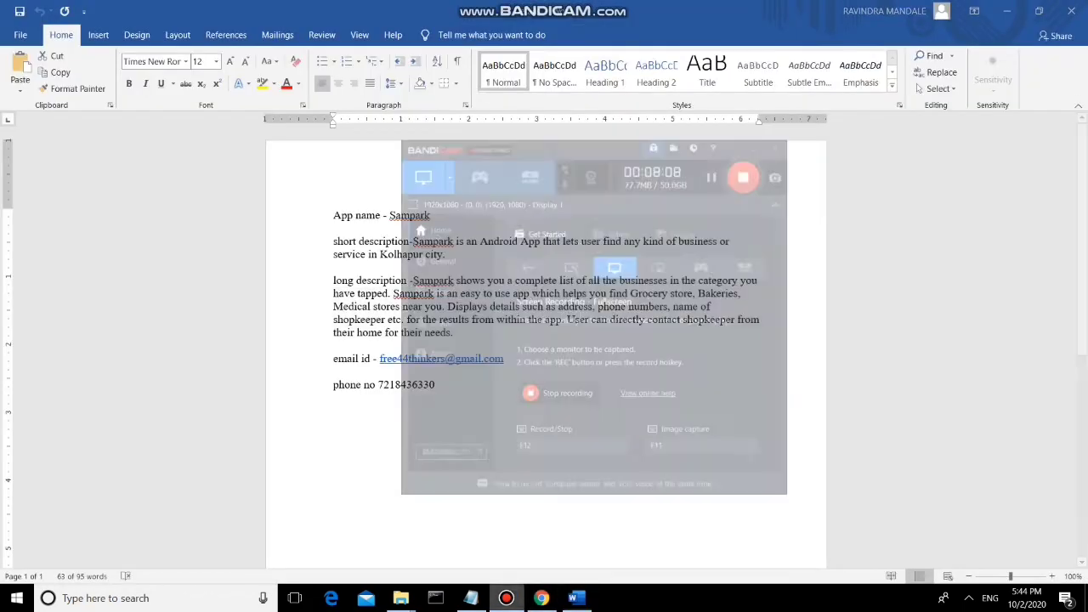
pyautogui.click(506, 599)
pyautogui.click(334, 397)
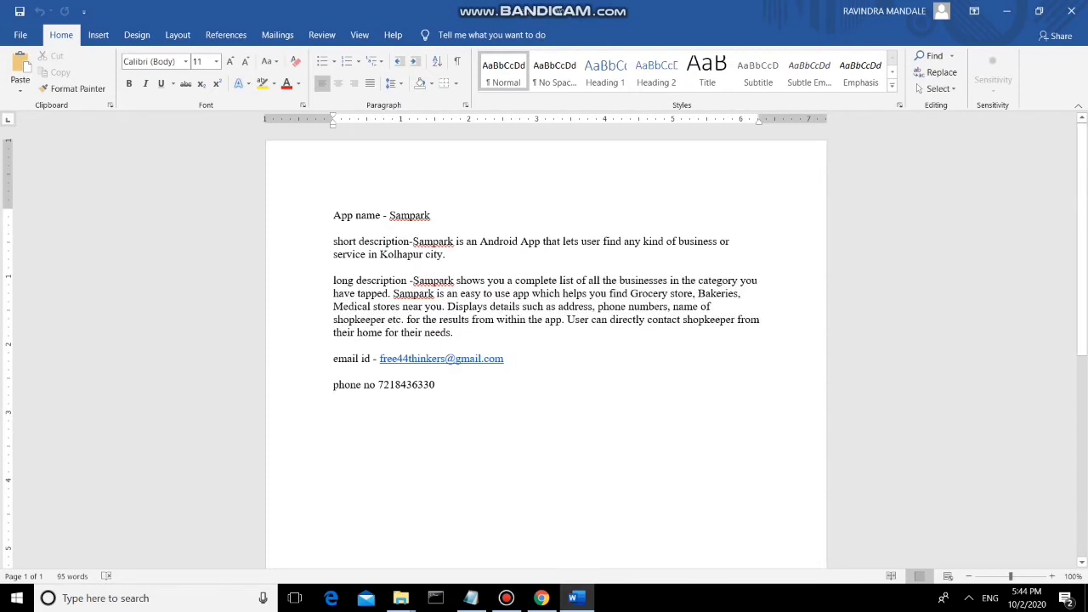
pyautogui.click(410, 215)
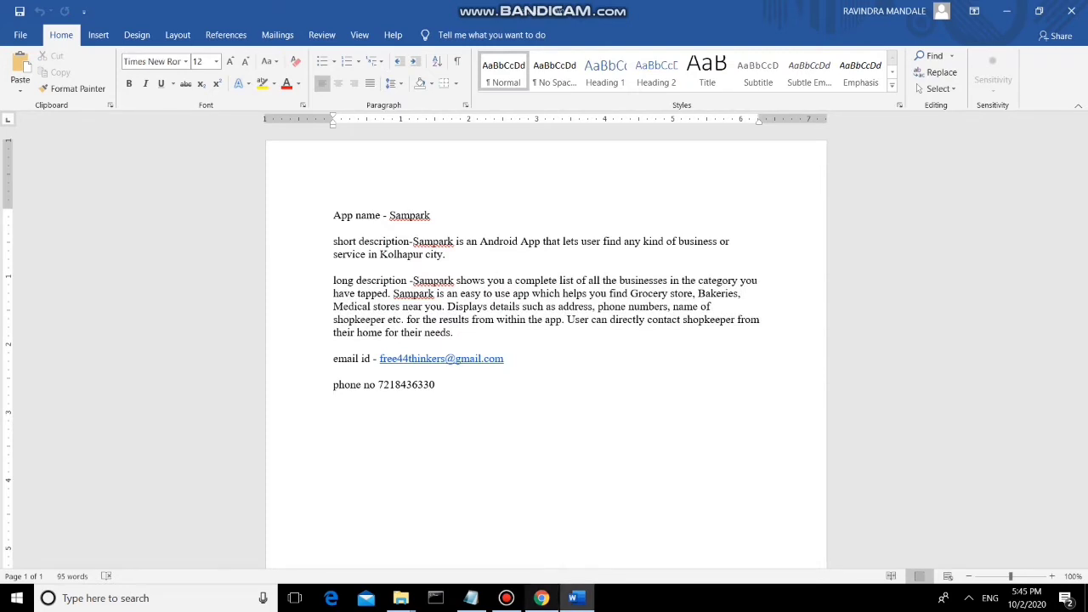
# Step: Return to Chrome and upload the Logo image from the innermost Sampark folder on the Desktop as the hi-res icon
pyautogui.click(541, 599)
pyautogui.scroll(-5, 620, 341)
pyautogui.scroll(-2, 417, 330)
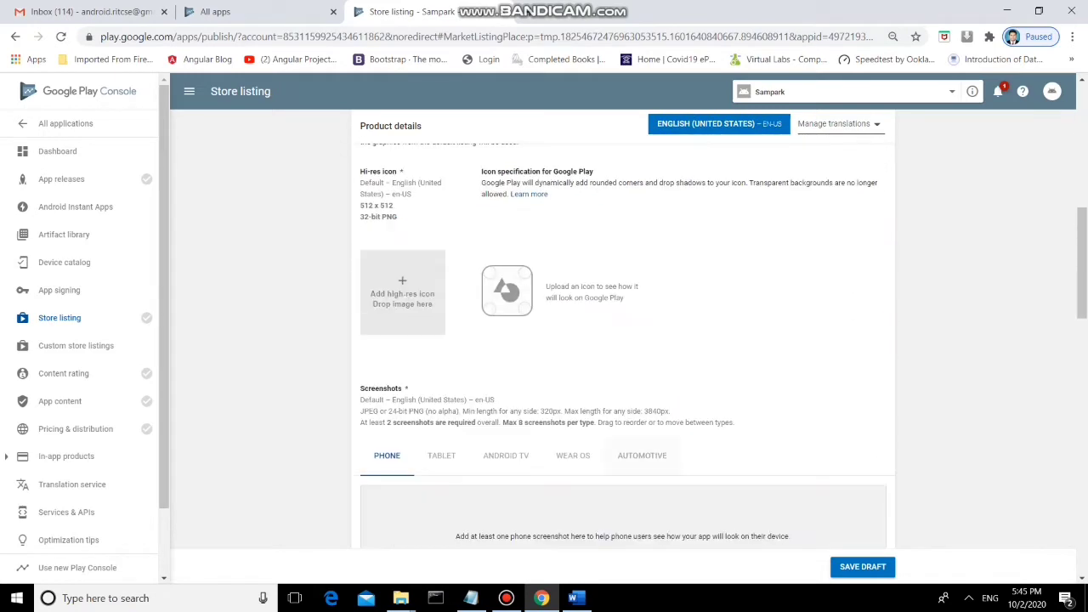
pyautogui.scroll(1, 417, 330)
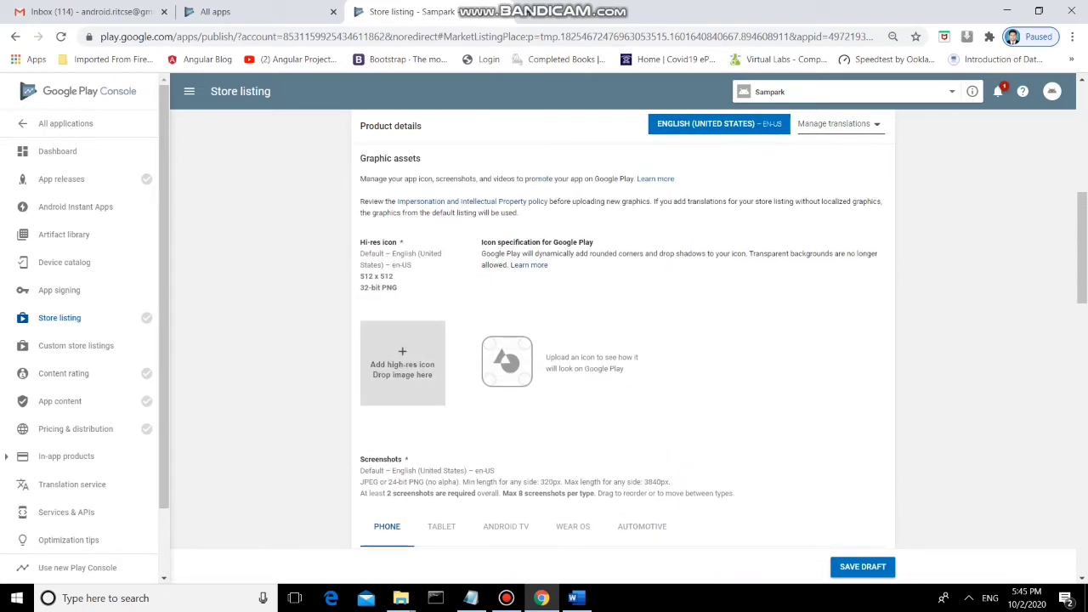
pyautogui.click(402, 364)
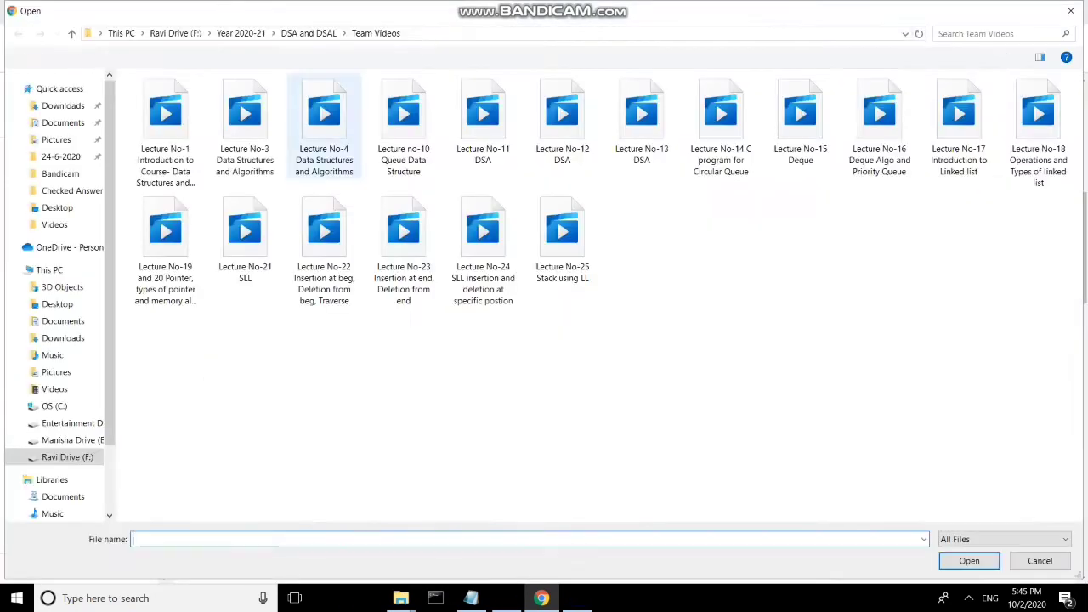
pyautogui.click(57, 304)
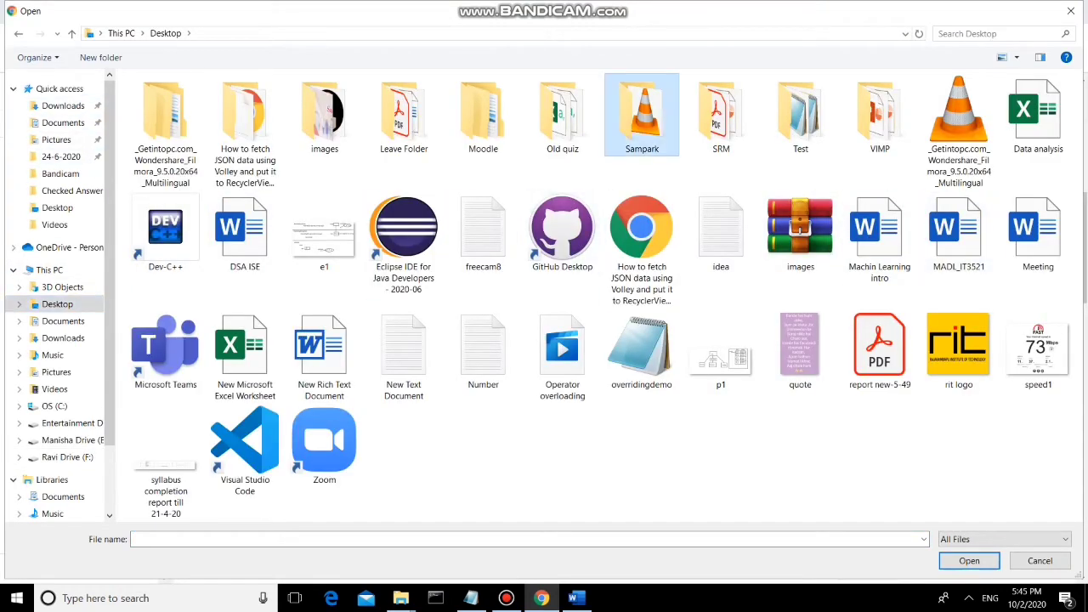
pyautogui.doubleClick(642, 115)
pyautogui.doubleClick(162, 100)
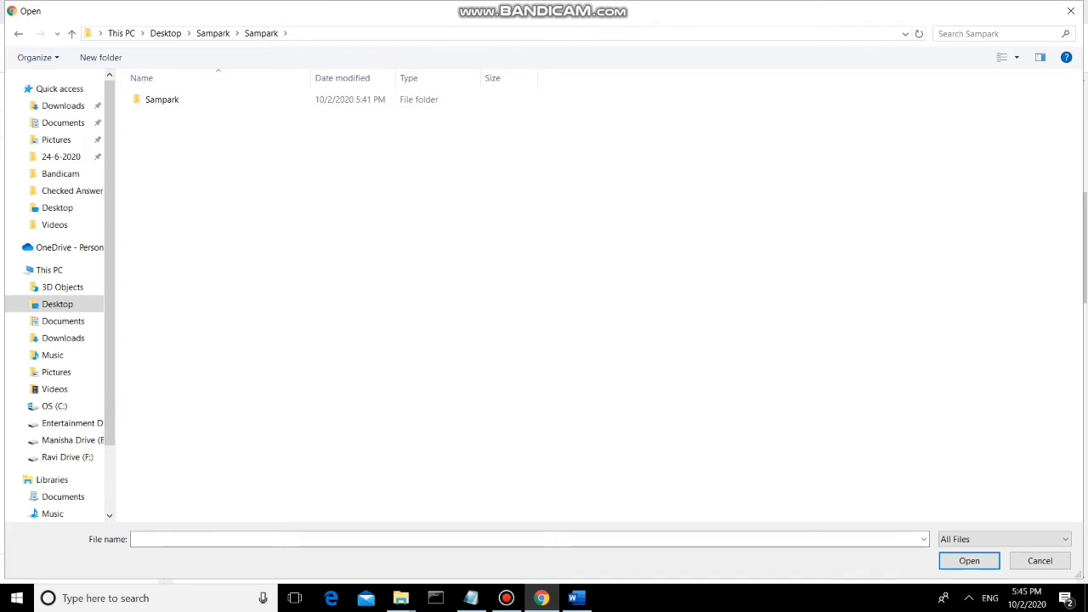
pyautogui.click(162, 100)
pyautogui.doubleClick(162, 99)
pyautogui.doubleClick(802, 105)
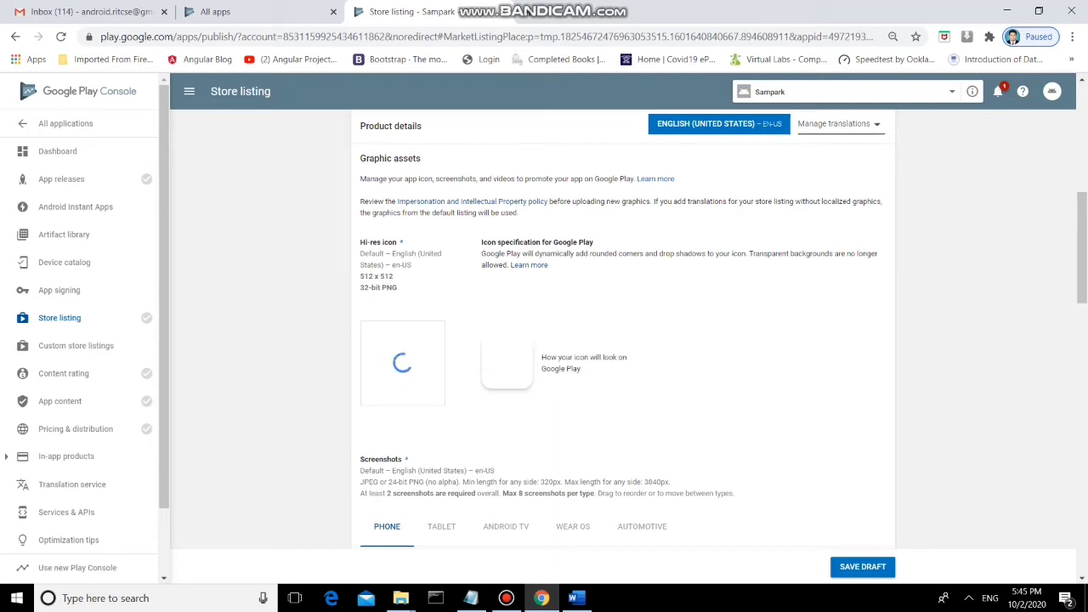
pyautogui.click(507, 598)
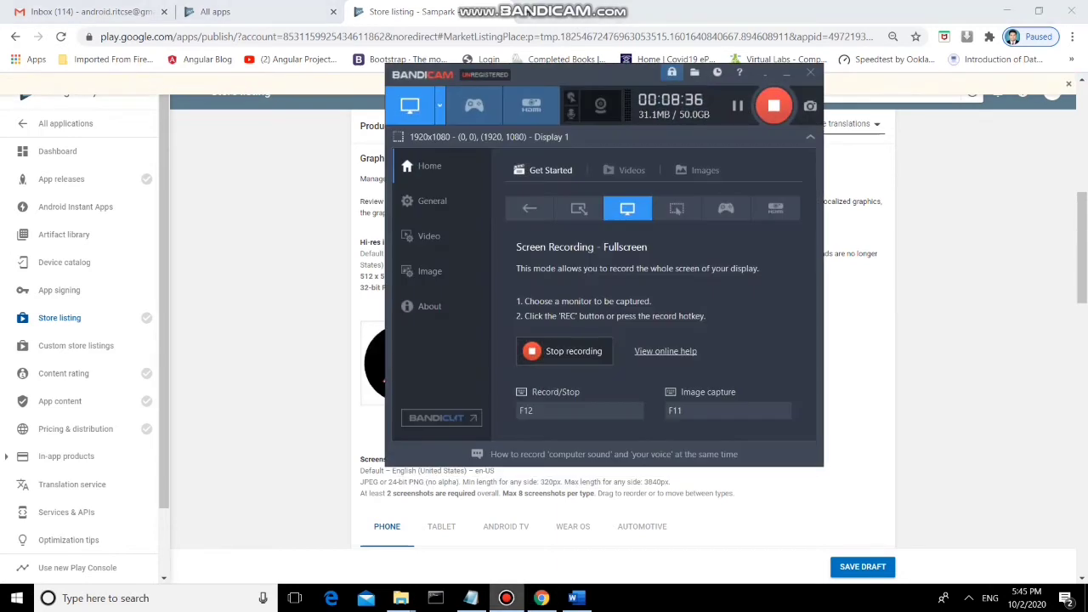
pyautogui.click(507, 598)
# Step: Upload Img1, Img2, Img3, Img4 and Img5 from the Sampark folder as the phone screenshots
pyautogui.scroll(-3, 623, 340)
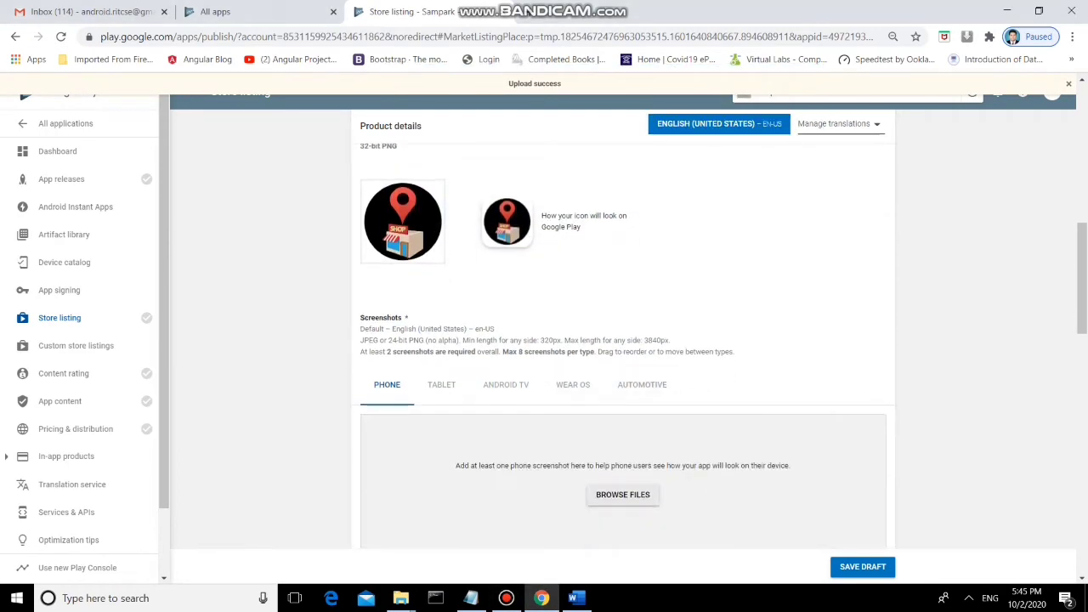
pyautogui.scroll(-1, 624, 341)
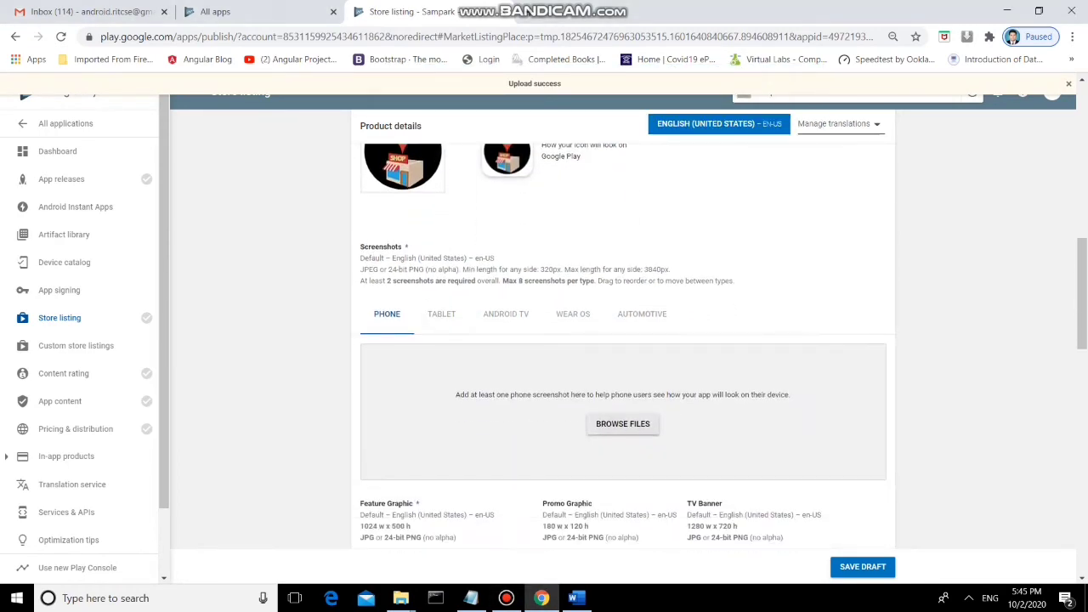
pyautogui.click(623, 424)
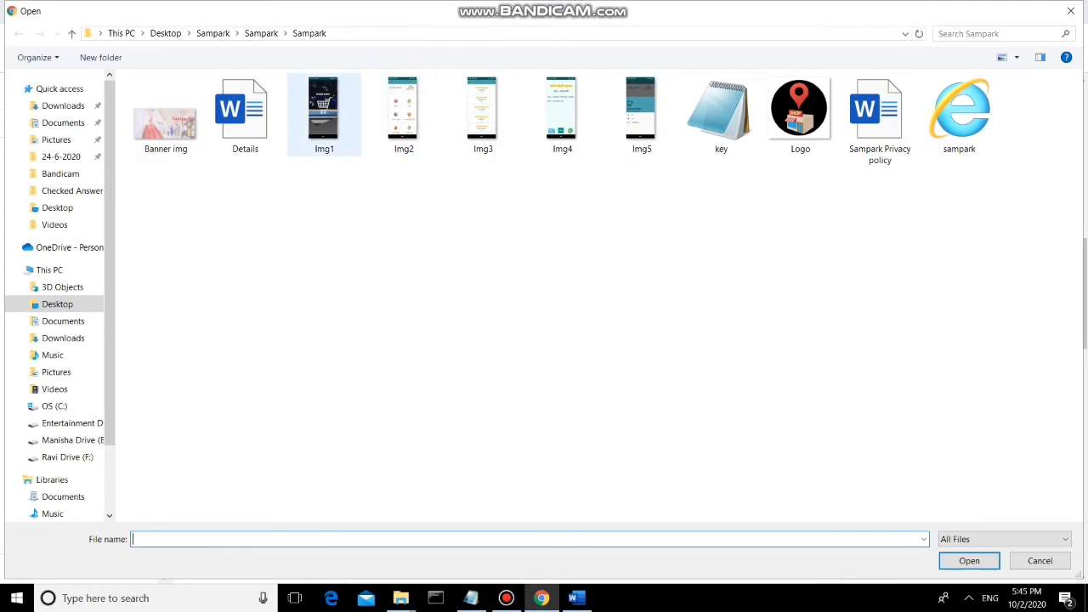
pyautogui.click(324, 111)
pyautogui.keyDown('ctrl'); pyautogui.click(403, 110); pyautogui.keyUp('ctrl')
pyautogui.keyDown('ctrl'); pyautogui.click(482, 110); pyautogui.keyUp('ctrl')
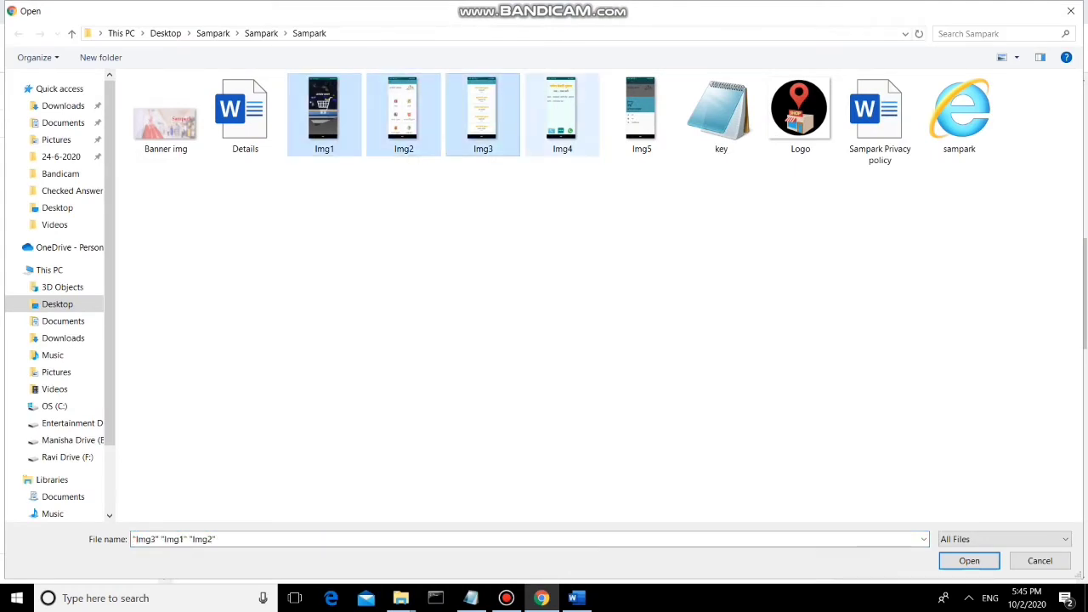
pyautogui.keyDown('ctrl'); pyautogui.click(562, 110); pyautogui.keyUp('ctrl')
pyautogui.keyDown('ctrl'); pyautogui.click(642, 110); pyautogui.keyUp('ctrl')
pyautogui.click(970, 560)
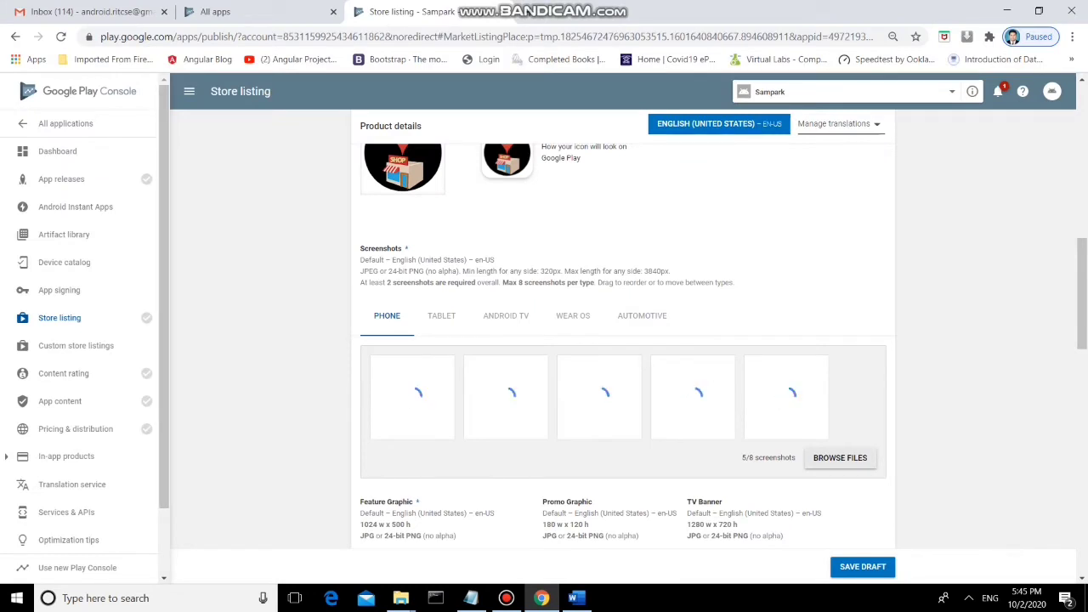
# Step: Upload the Banner img file from the Sampark folder as the feature graphic
pyautogui.scroll(-1, 623, 374)
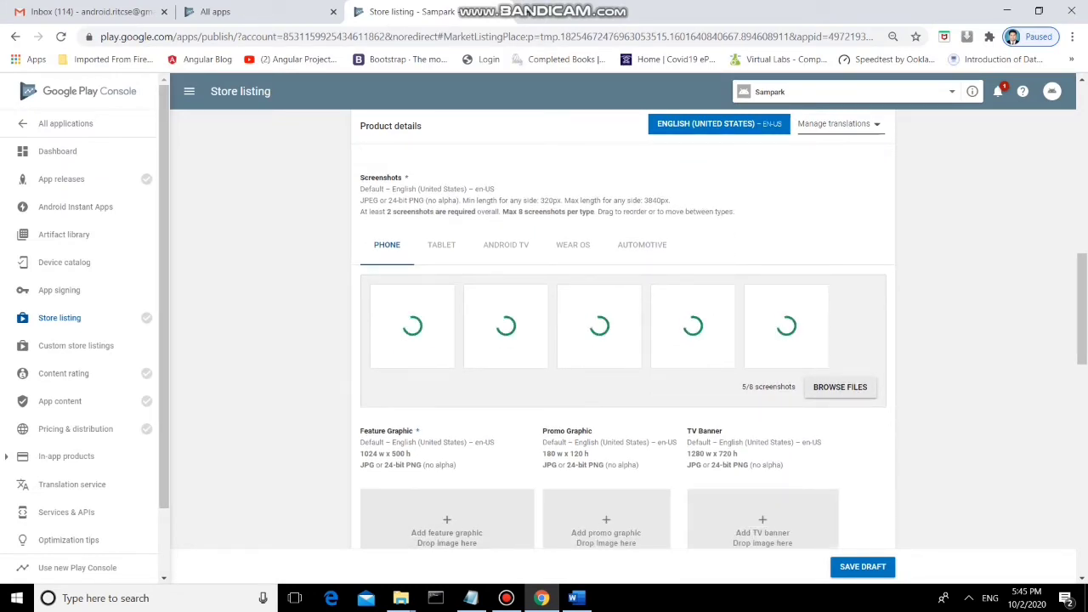
pyautogui.scroll(-1, 446, 476)
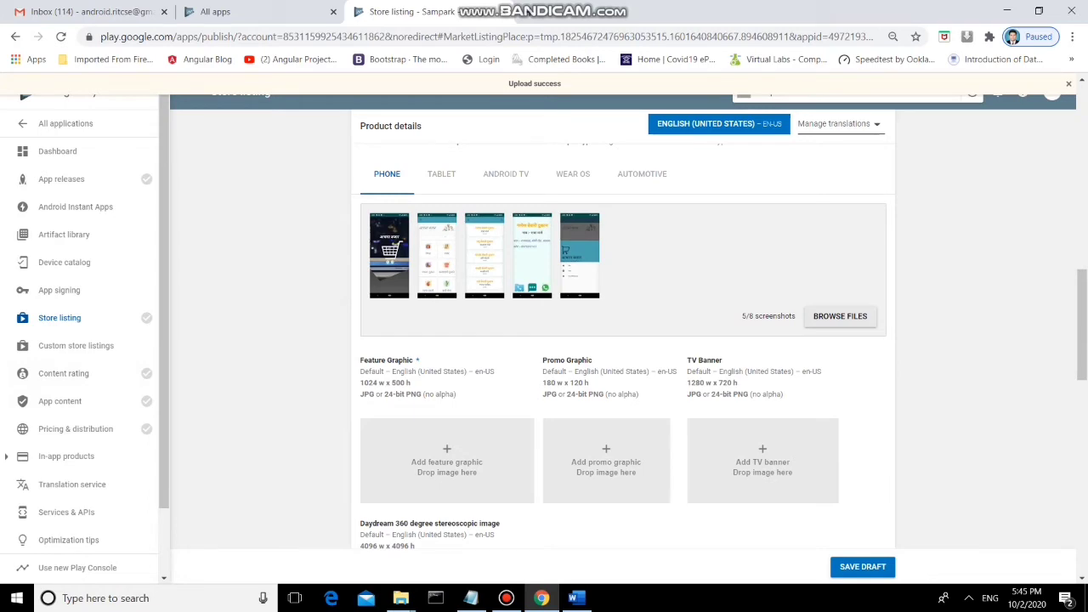
pyautogui.scroll(-2, 446, 324)
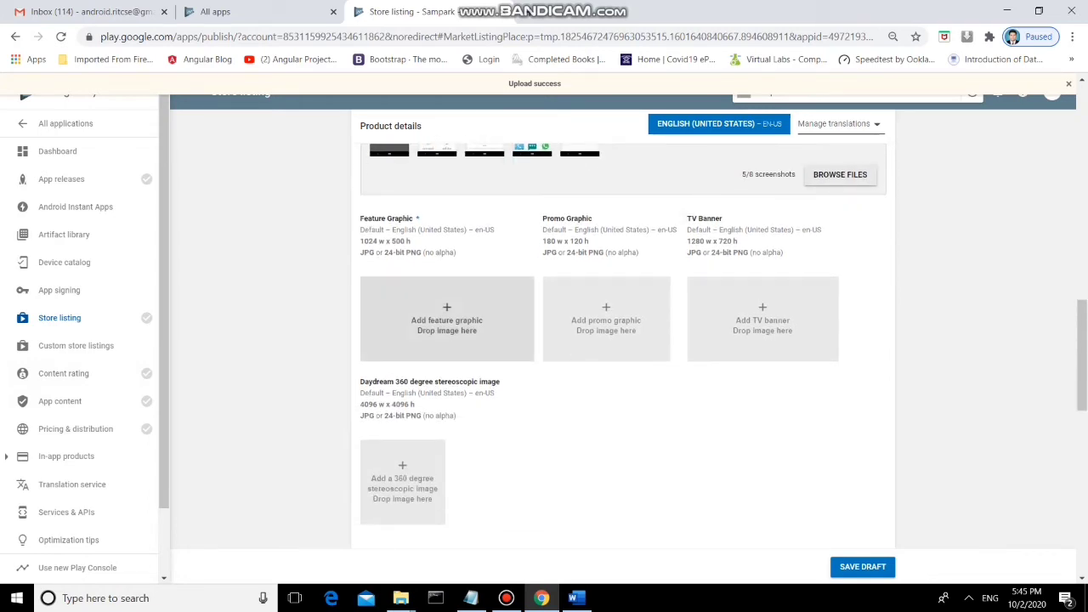
pyautogui.click(447, 321)
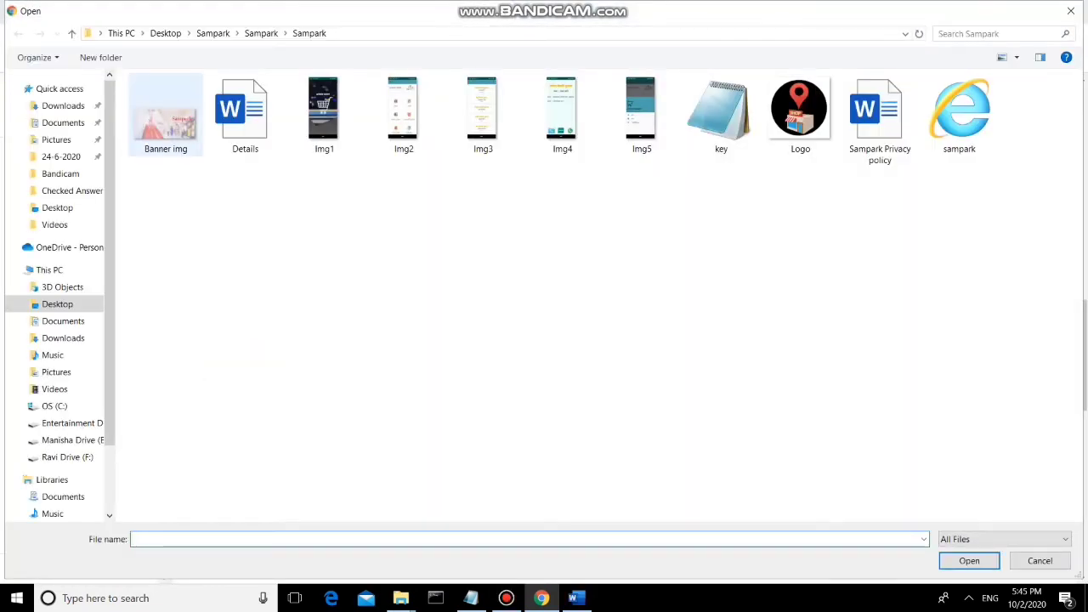
pyautogui.doubleClick(166, 114)
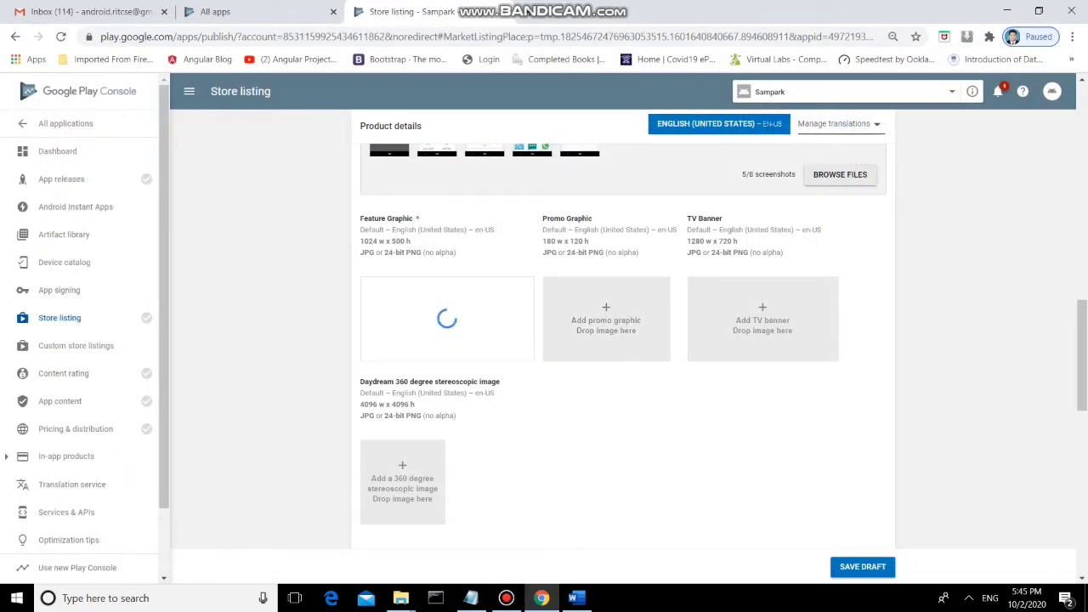
# Step: Set the application type to Applications and the category to Business in the Categorization section
pyautogui.scroll(-3, 623, 340)
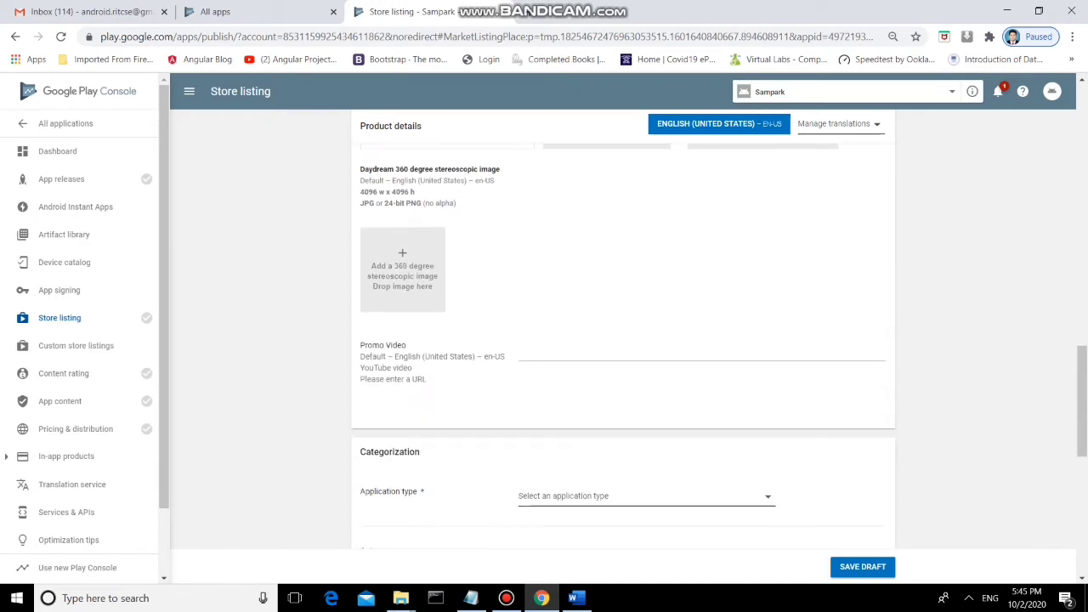
pyautogui.scroll(-1, 624, 340)
pyautogui.scroll(-1, 624, 340)
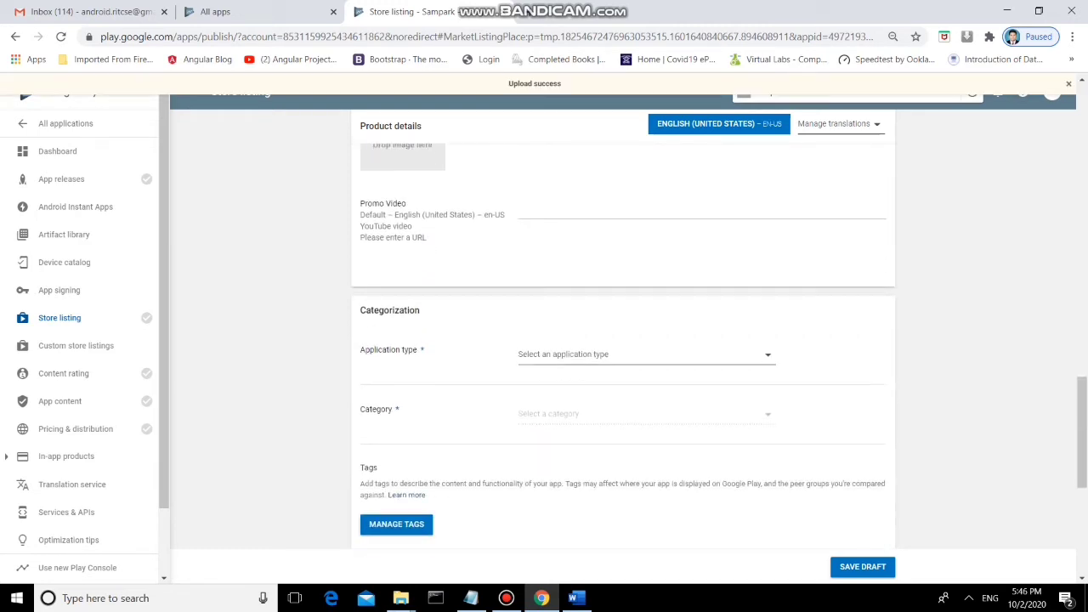
pyautogui.click(646, 355)
pyautogui.click(646, 358)
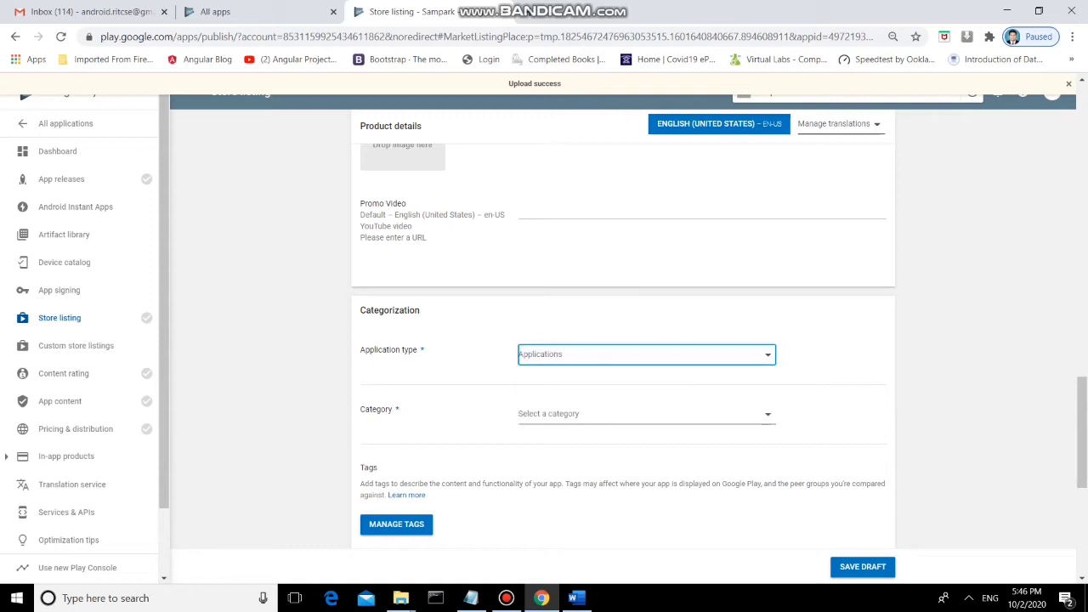
pyautogui.click(646, 414)
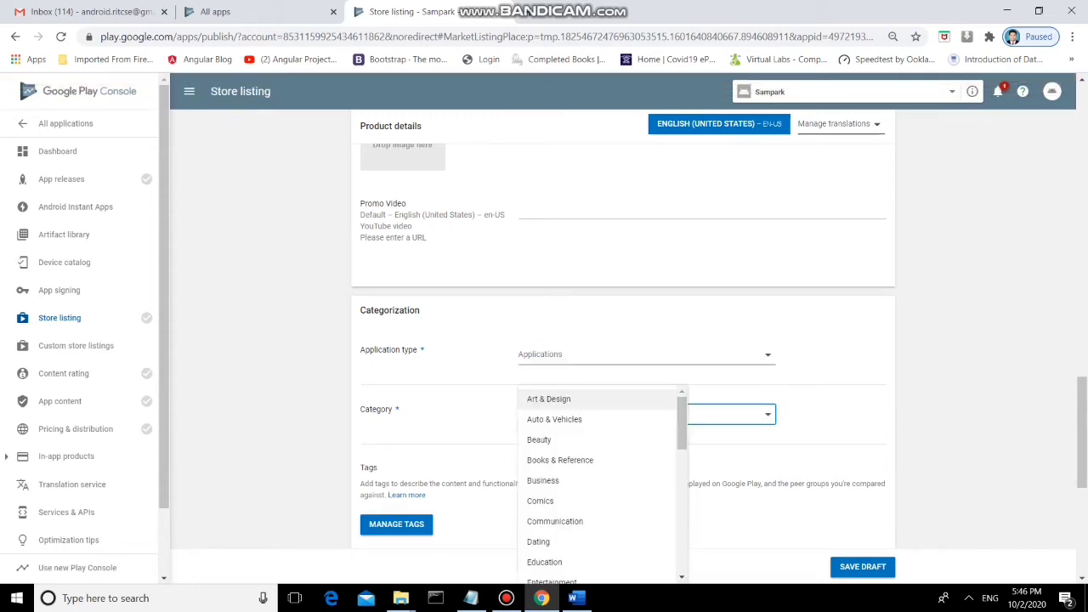
pyautogui.scroll(-1, 597, 459)
pyautogui.click(561, 409)
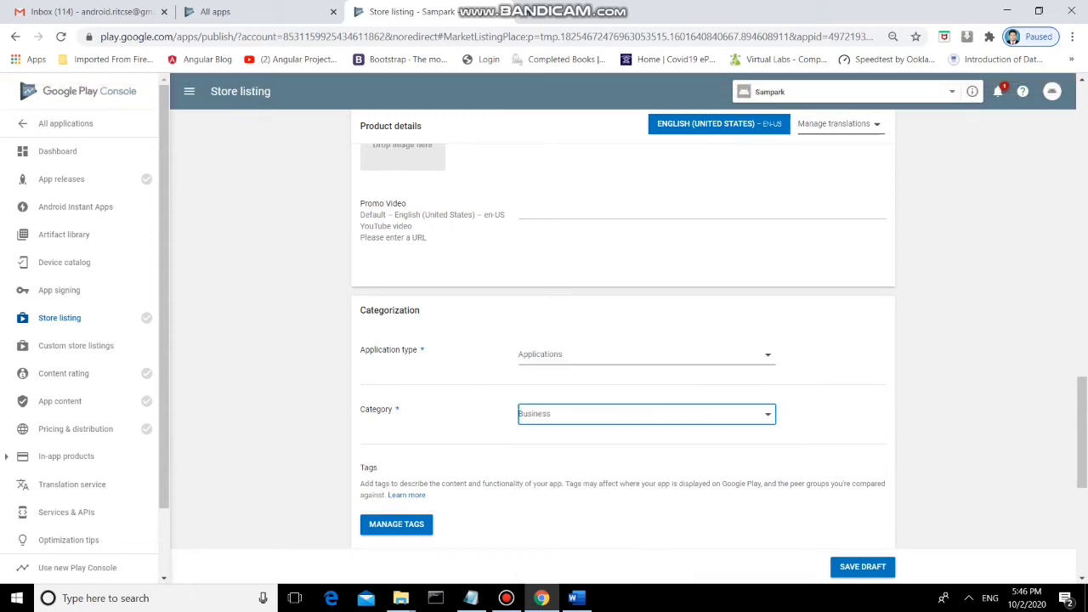
pyautogui.scroll(-3, 624, 340)
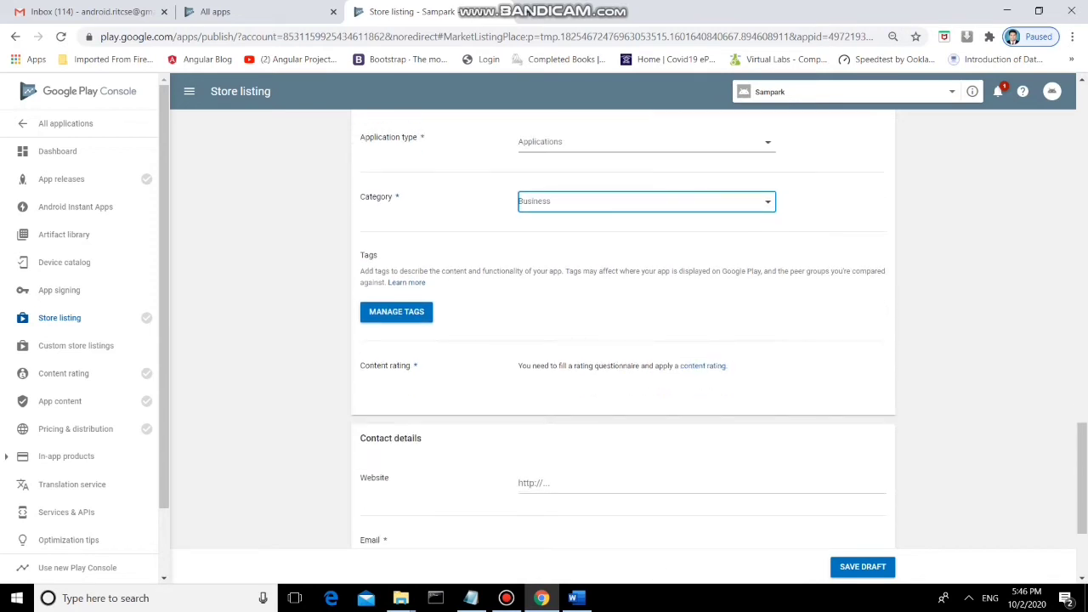
pyautogui.click(578, 598)
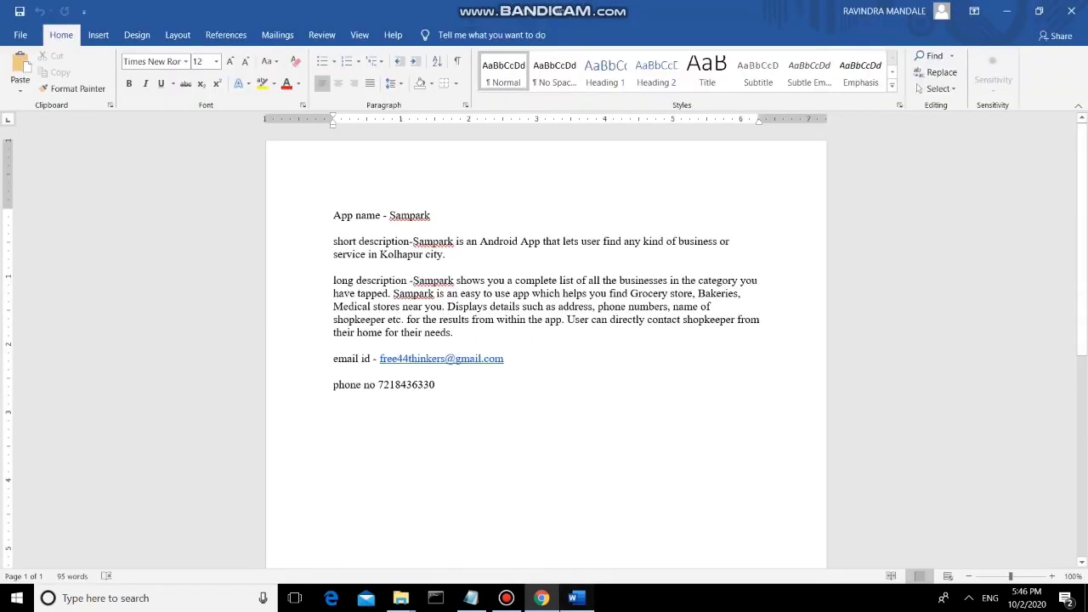
pyautogui.click(507, 599)
pyautogui.press('F12')
pyautogui.press('F12')
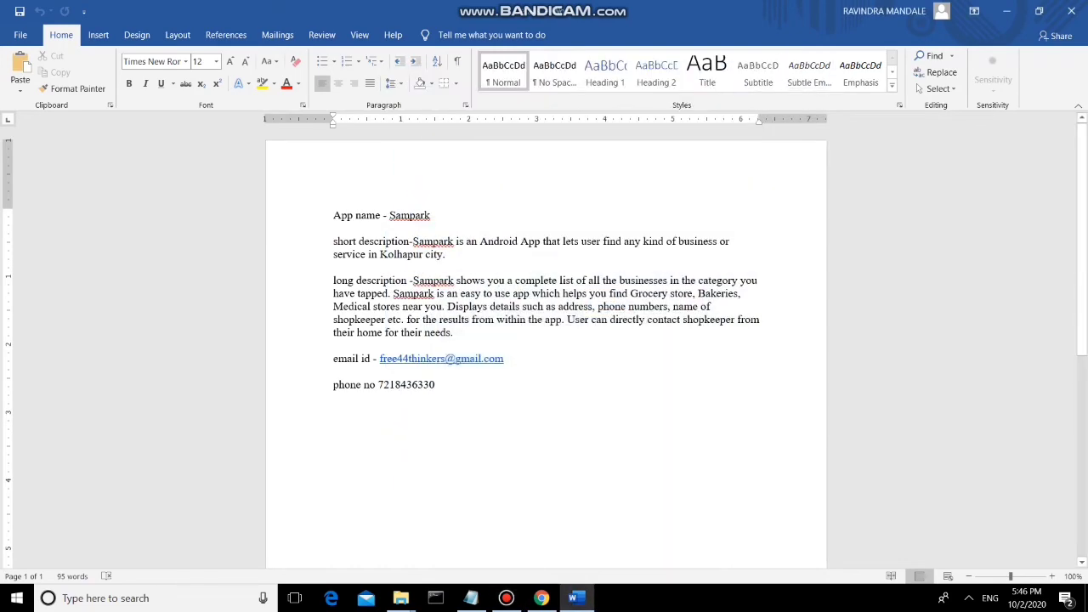
pyautogui.click(542, 598)
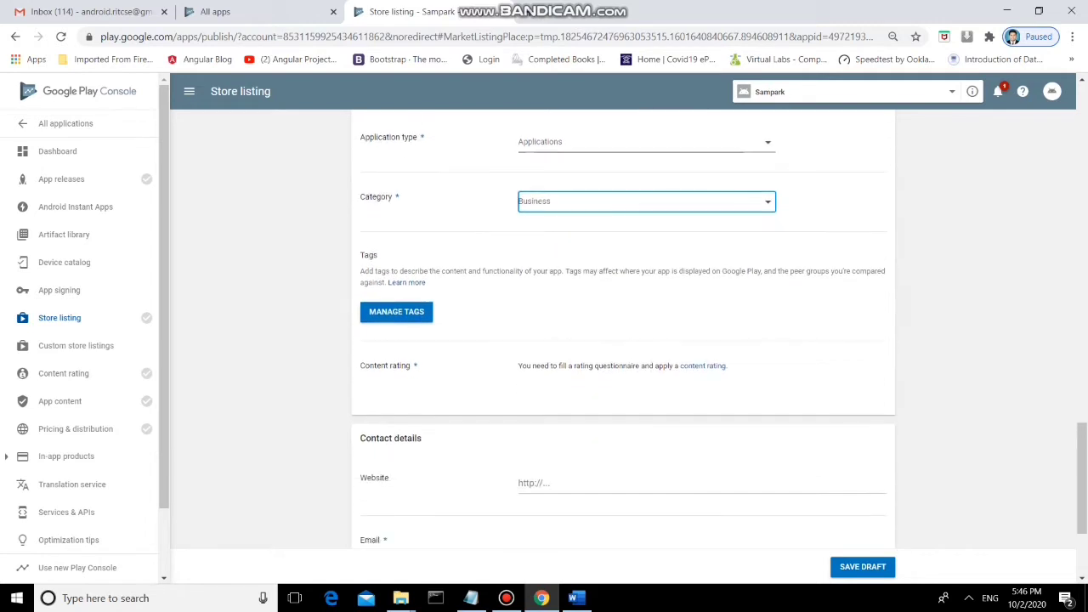
pyautogui.scroll(-1, 624, 340)
pyautogui.click(587, 412)
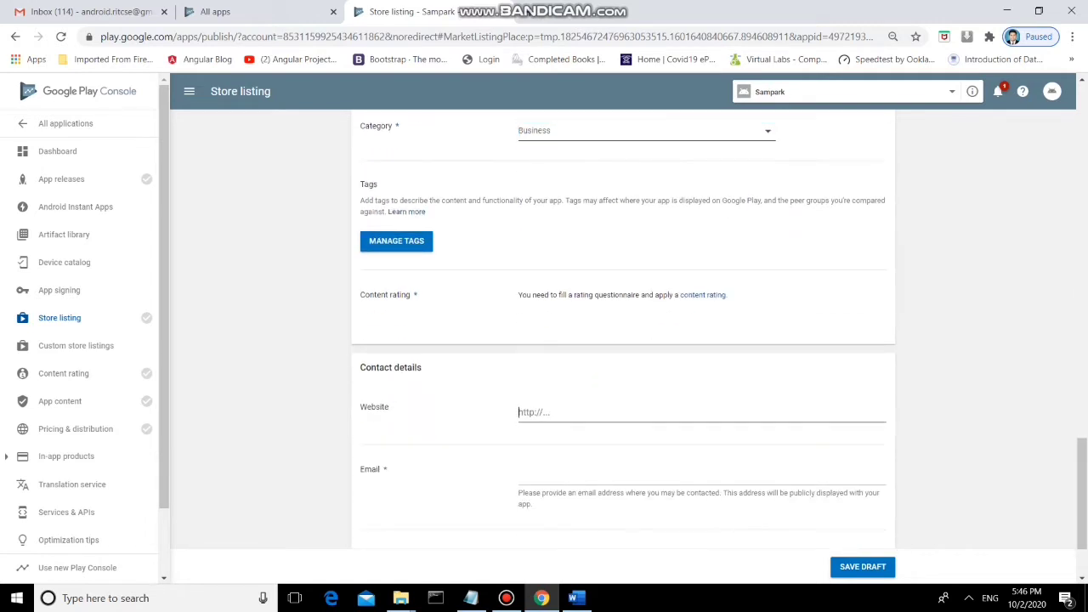
pyautogui.write('www.ritindia.edu')
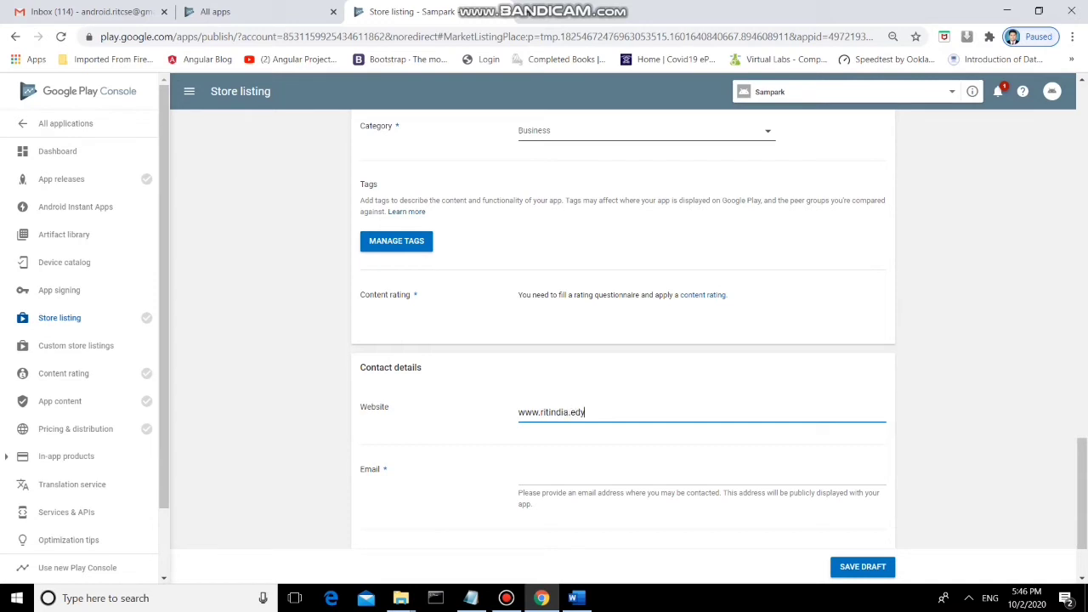
pyautogui.scroll(-2, 623, 341)
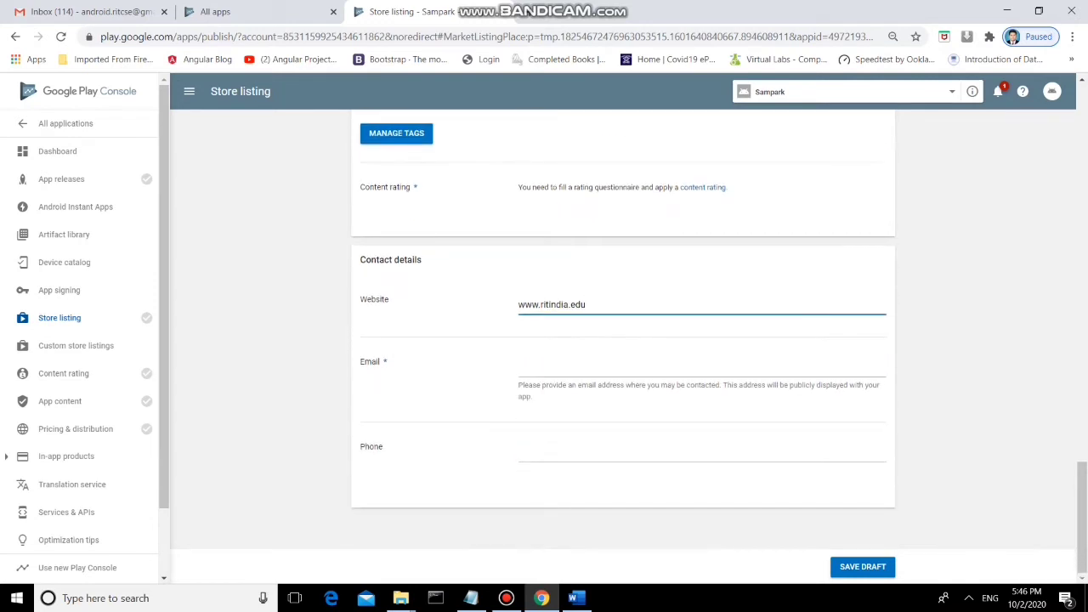
# Step: Copy the contact email address from the app details document in Word into the Email field of the store listing in Chrome
pyautogui.press('Tab')
pyautogui.hotkey('alt', 'Tab')
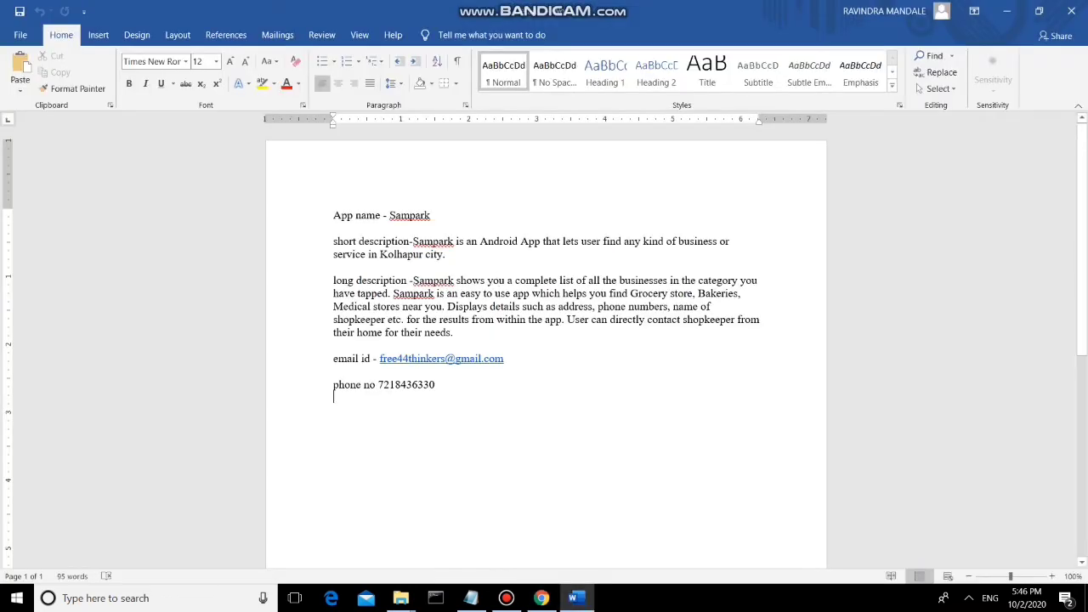
pyautogui.moveTo(504, 359); pyautogui.dragTo(379, 359)
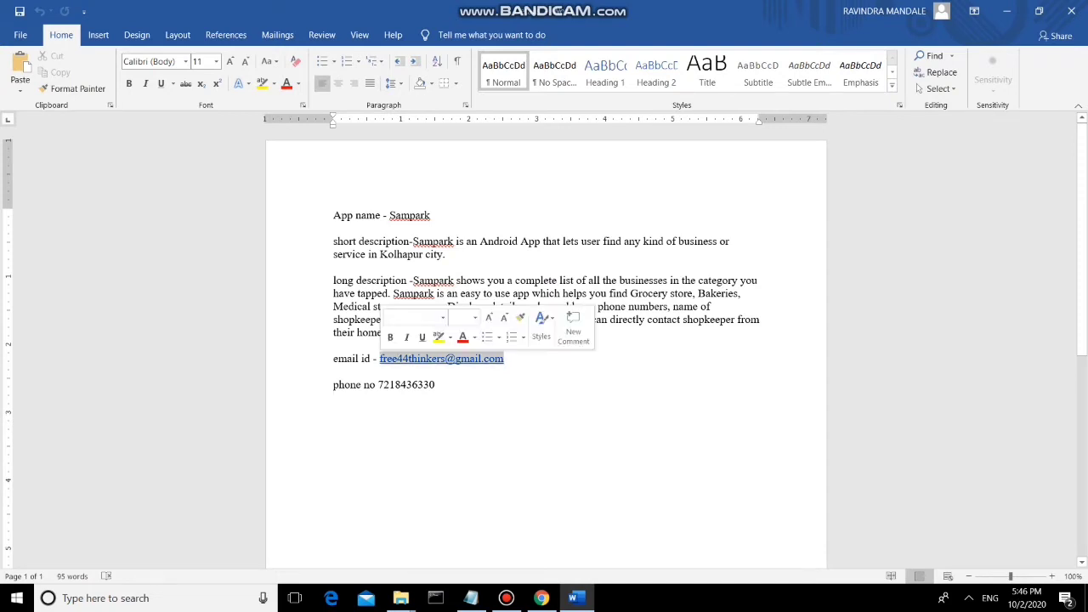
pyautogui.hotkey('ctrl', 'c')
pyautogui.hotkey('alt', 'Tab')
pyautogui.hotkey('ctrl', 'v')
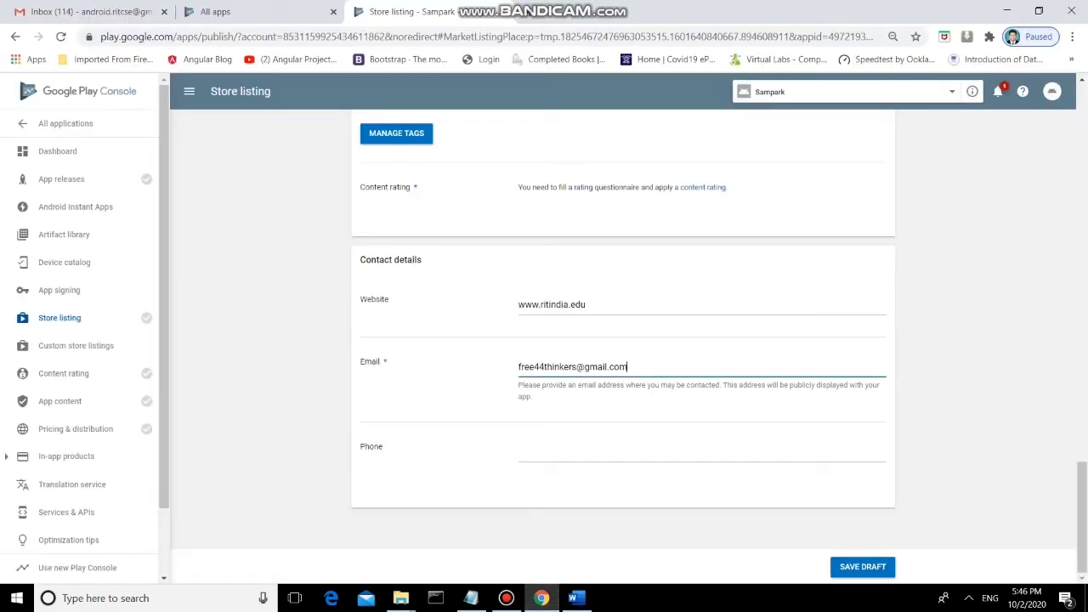
# Step: Copy the phone number from the Word document into the Phone field in Chrome, prefix it with +91, and save the draft
pyautogui.hotkey('alt', 'Tab')
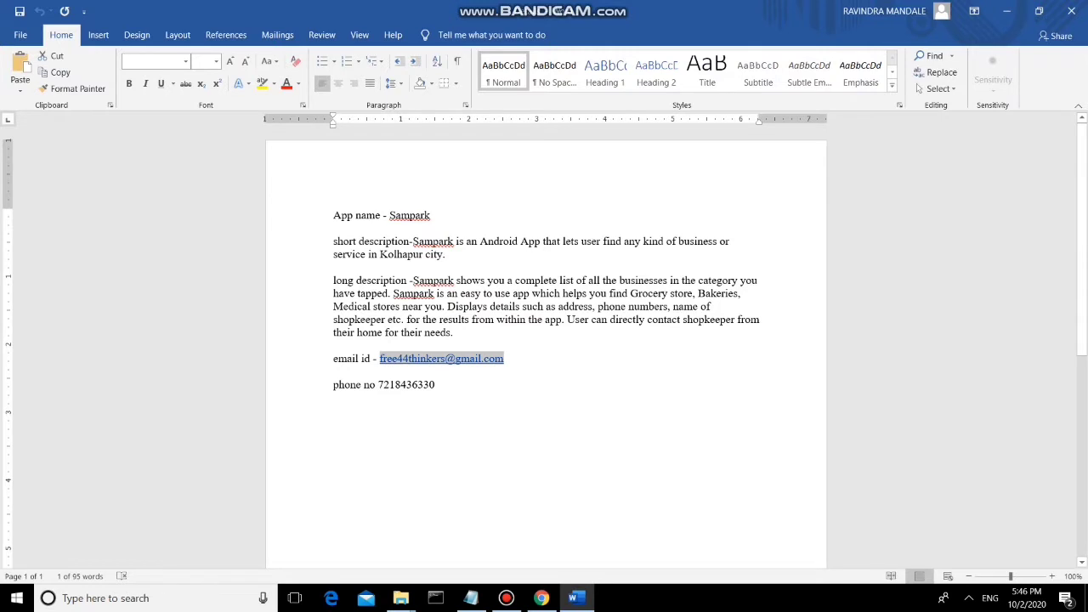
pyautogui.moveTo(435, 384); pyautogui.dragTo(379, 384)
pyautogui.hotkey('ctrl', 'c')
pyautogui.hotkey('alt', 'Tab')
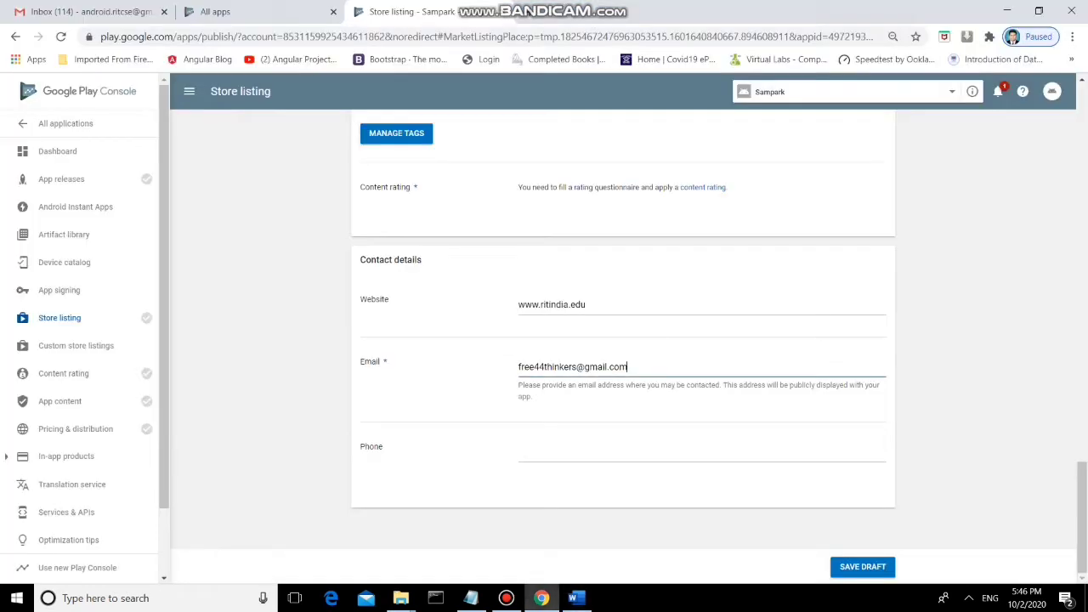
pyautogui.press('Tab')
pyautogui.hotkey('ctrl', 'v')
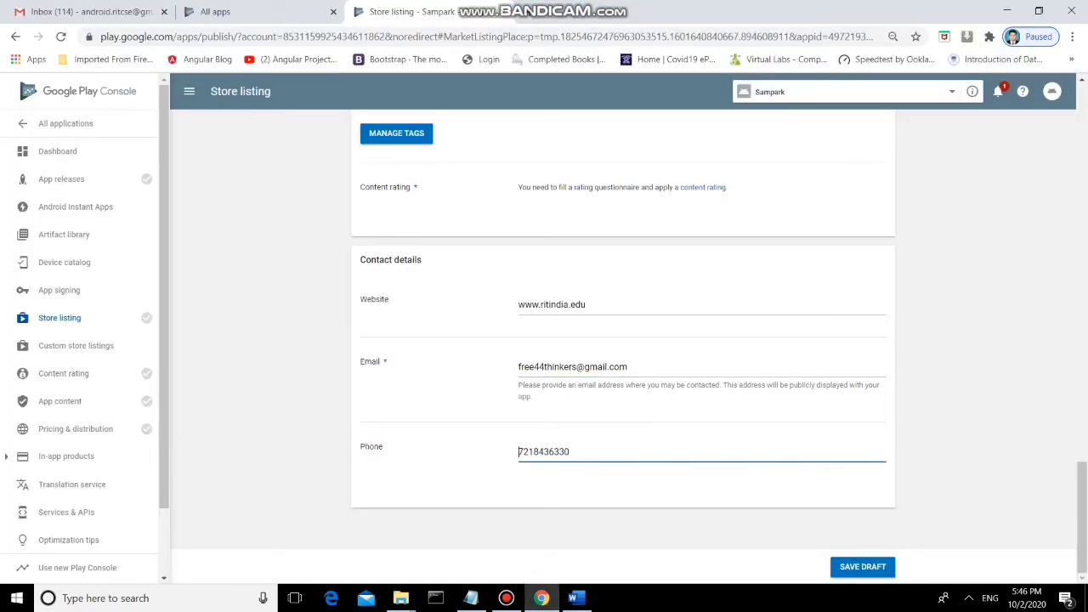
pyautogui.write('+91')
pyautogui.click(863, 567)
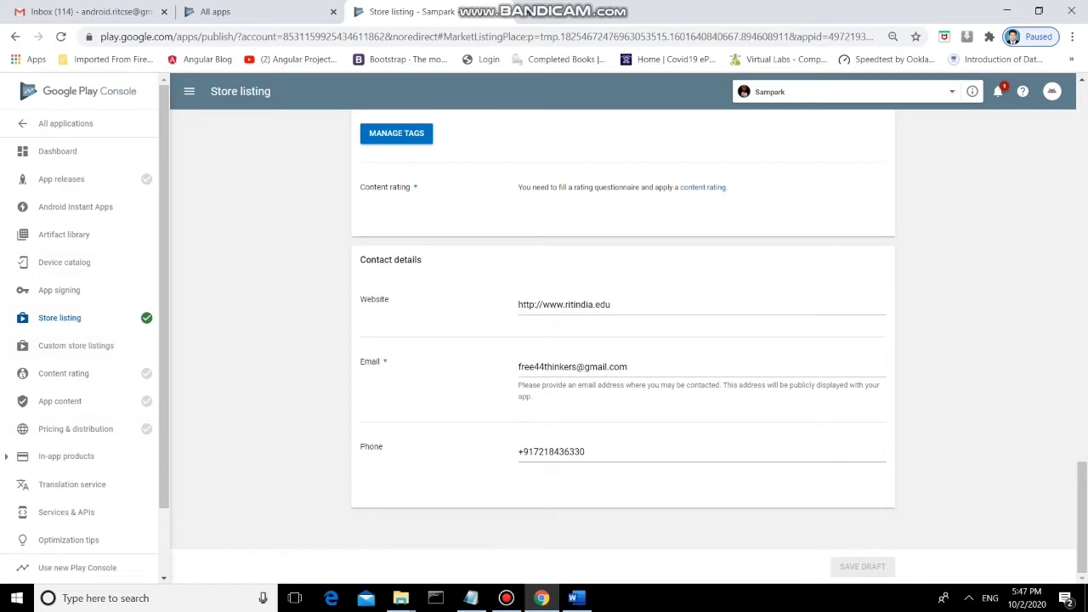
# Step: Go to the App releases page and open the Production track for management
pyautogui.scroll(3, 623, 340)
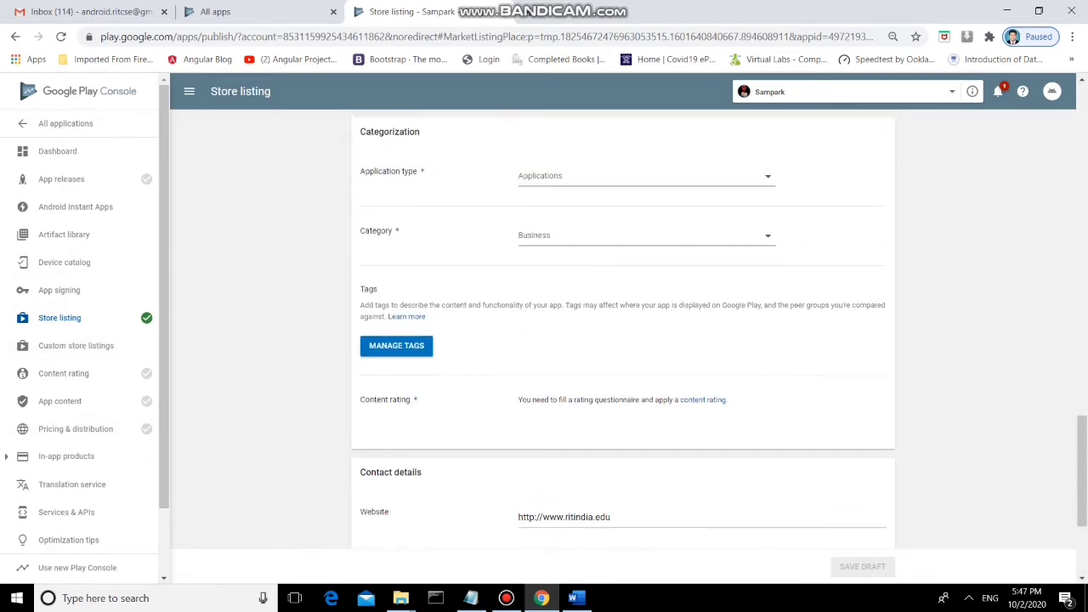
pyautogui.scroll(3, 623, 340)
pyautogui.scroll(-2, 624, 340)
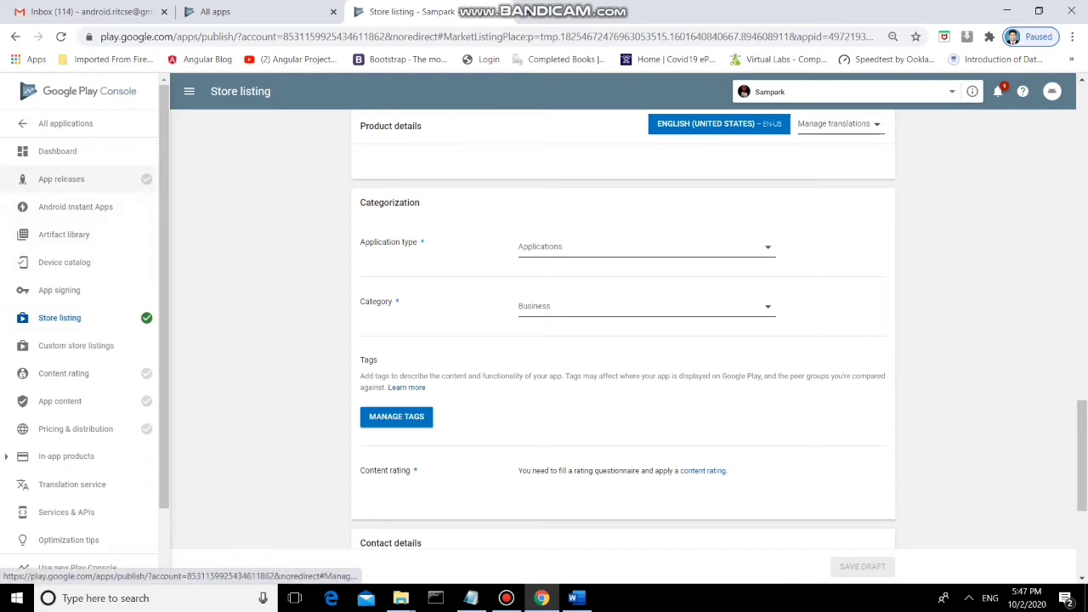
pyautogui.click(61, 179)
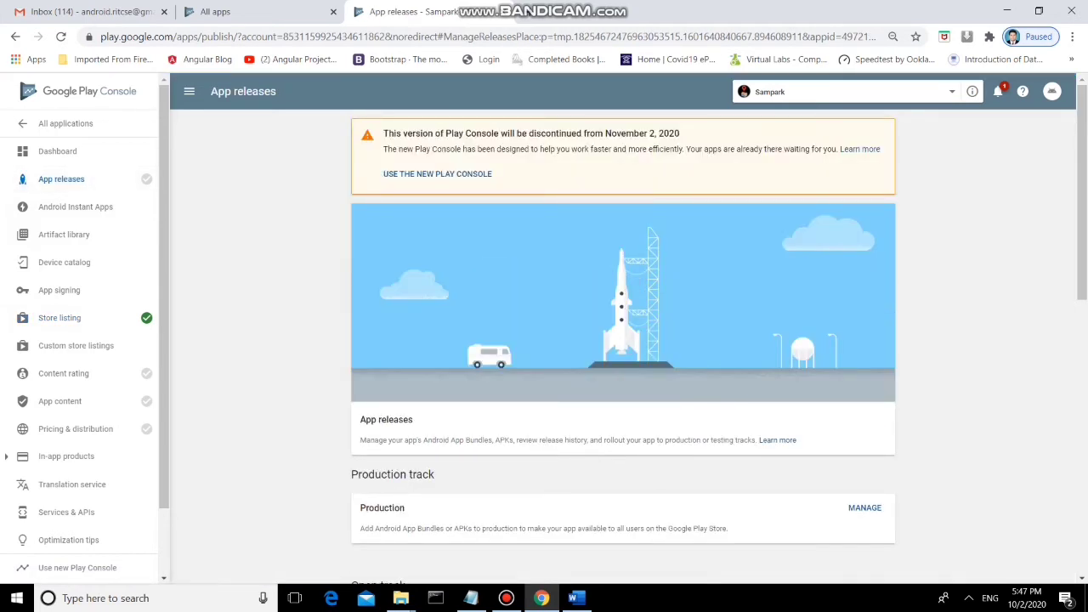
pyautogui.scroll(-2, 623, 340)
pyautogui.scroll(-1, 623, 340)
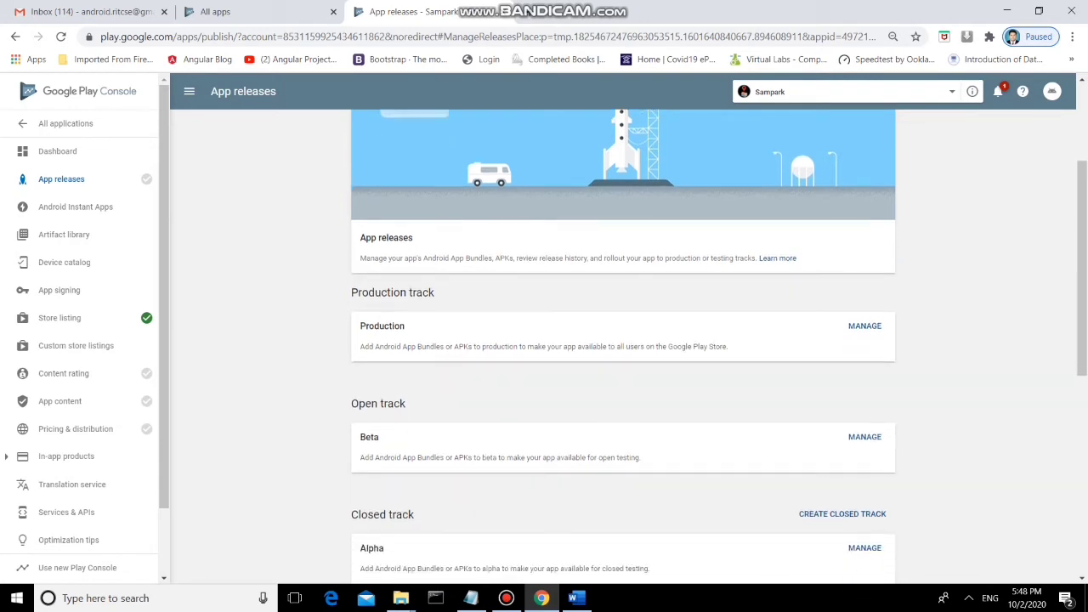
pyautogui.scroll(1, 624, 340)
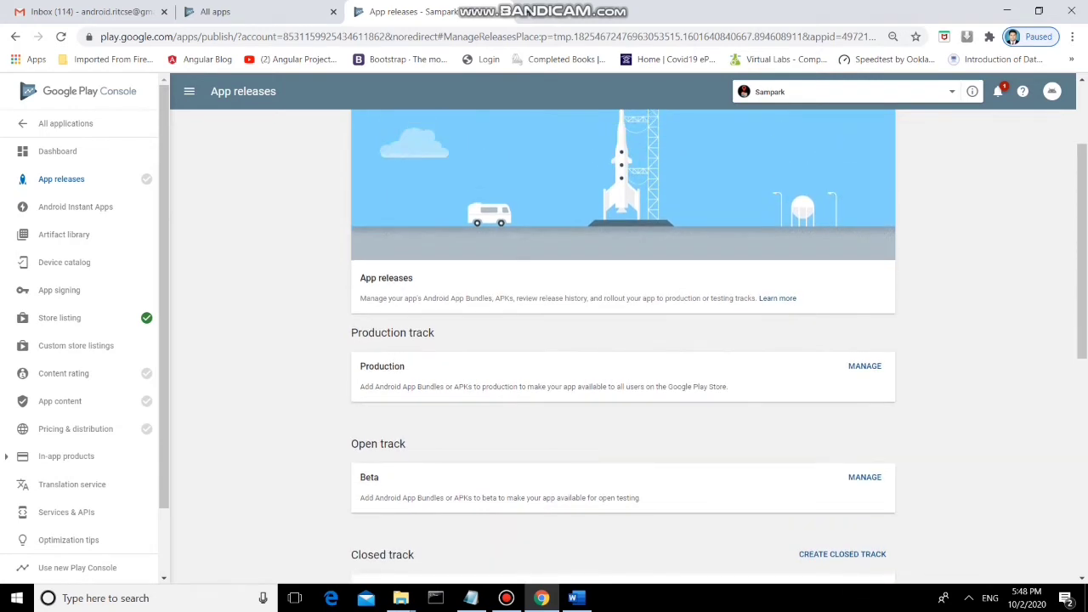
pyautogui.scroll(-1, 623, 341)
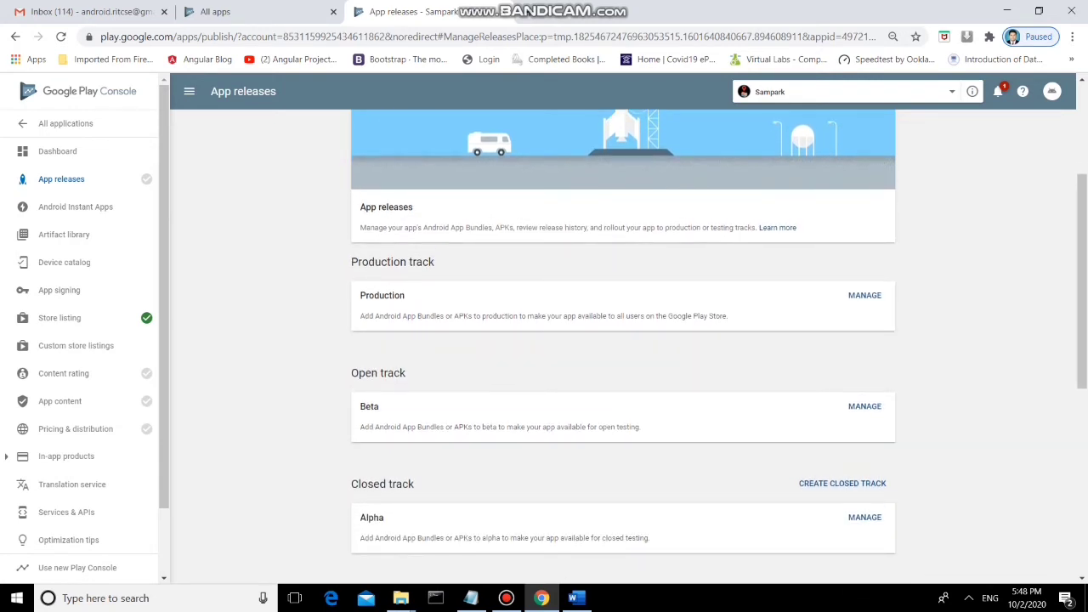
pyautogui.scroll(1, 623, 340)
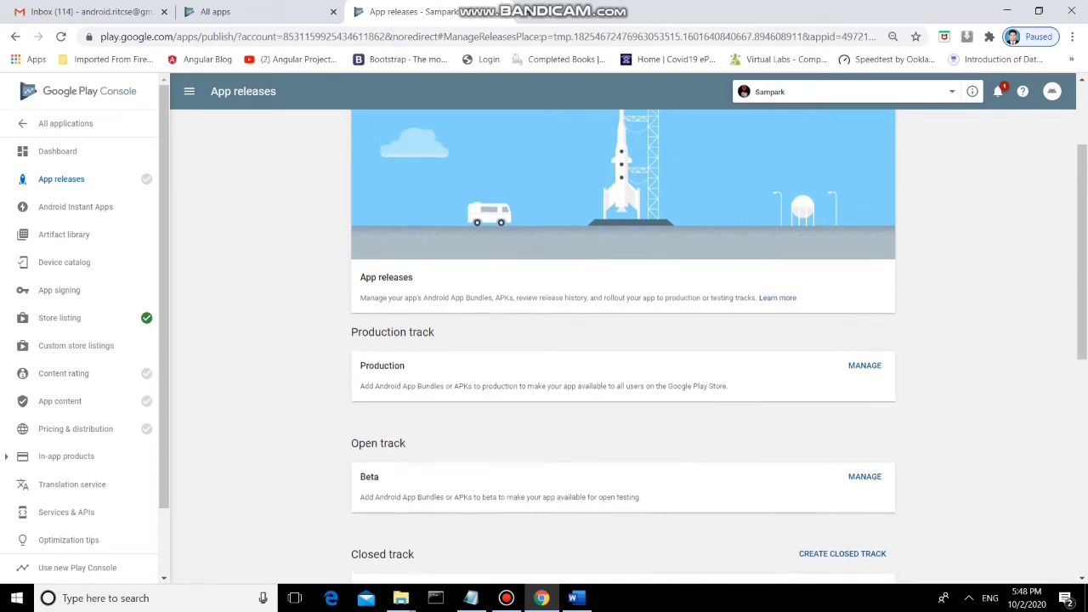
pyautogui.click(865, 366)
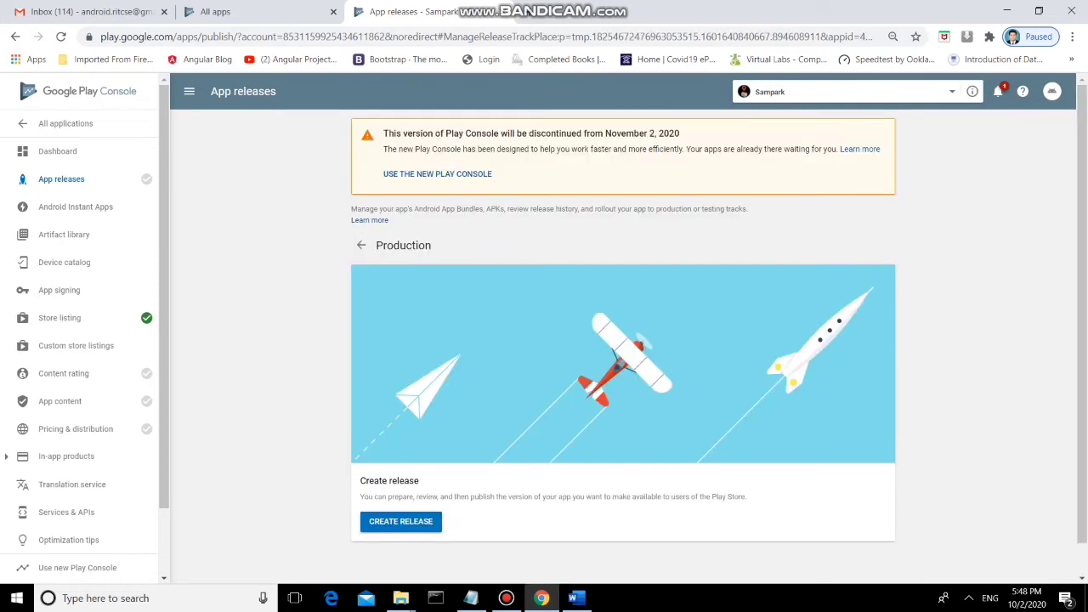
# Step: Create a production release and continue with the recommended Google-managed app signing key
pyautogui.scroll(-1, 623, 340)
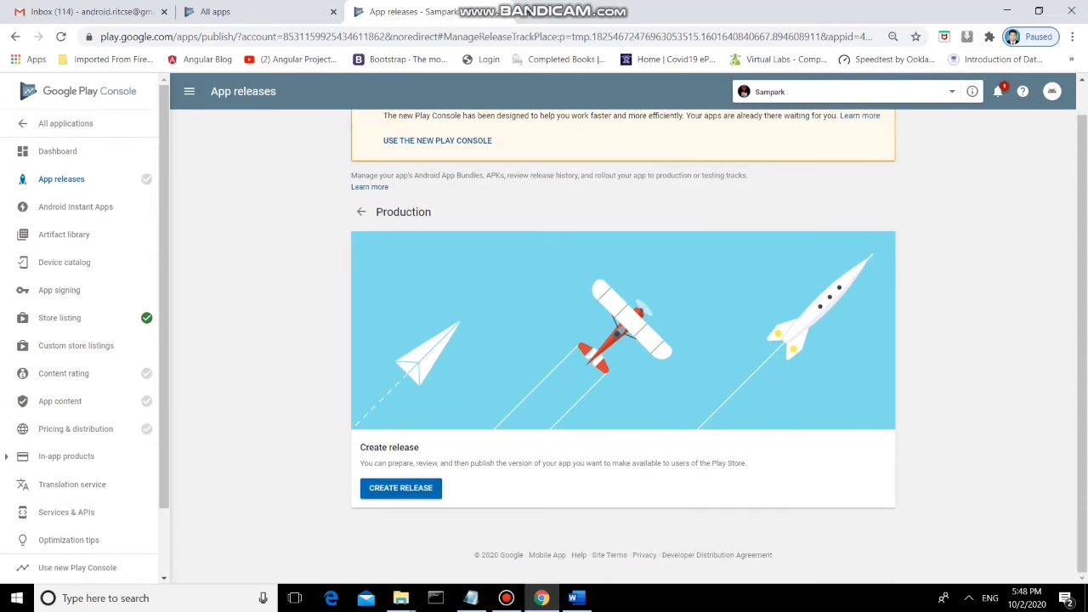
pyautogui.click(401, 487)
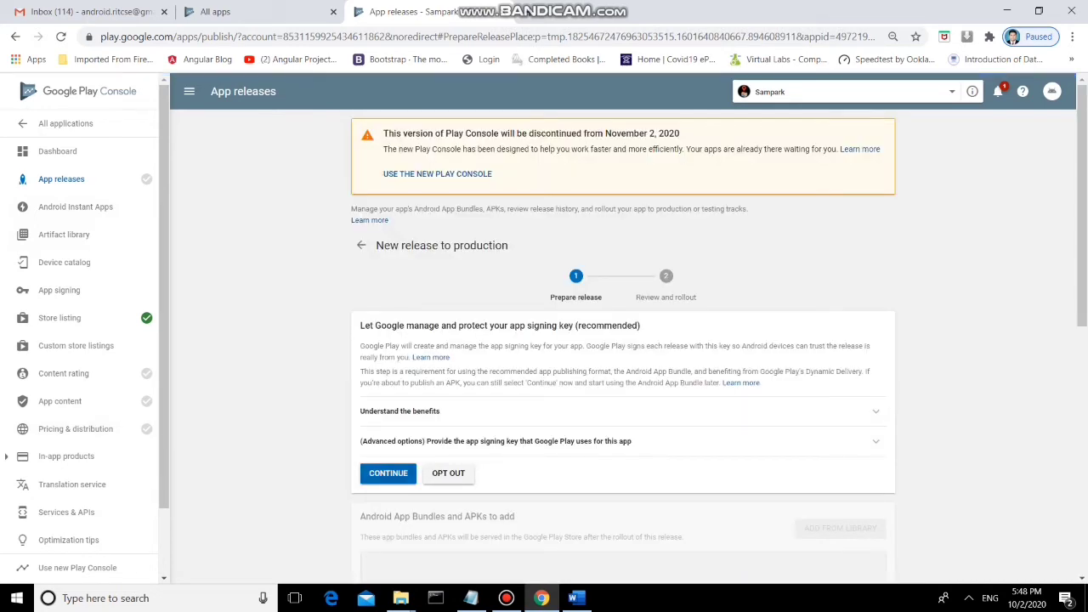
pyautogui.click(388, 473)
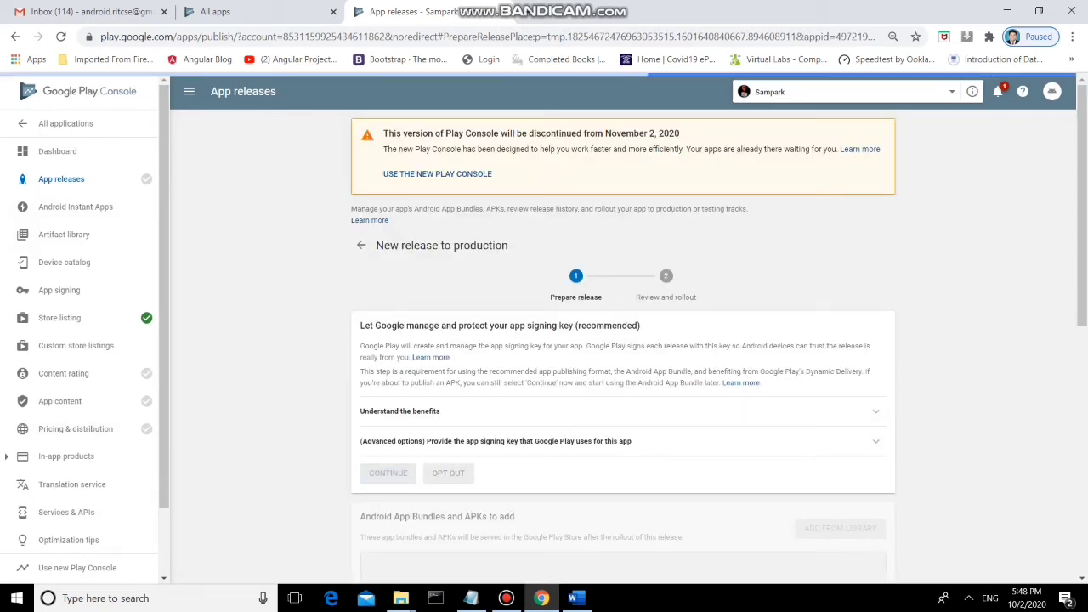
# Step: Try to upload the sampark APK from the Sampark folder to the new production release
pyautogui.click(622, 293)
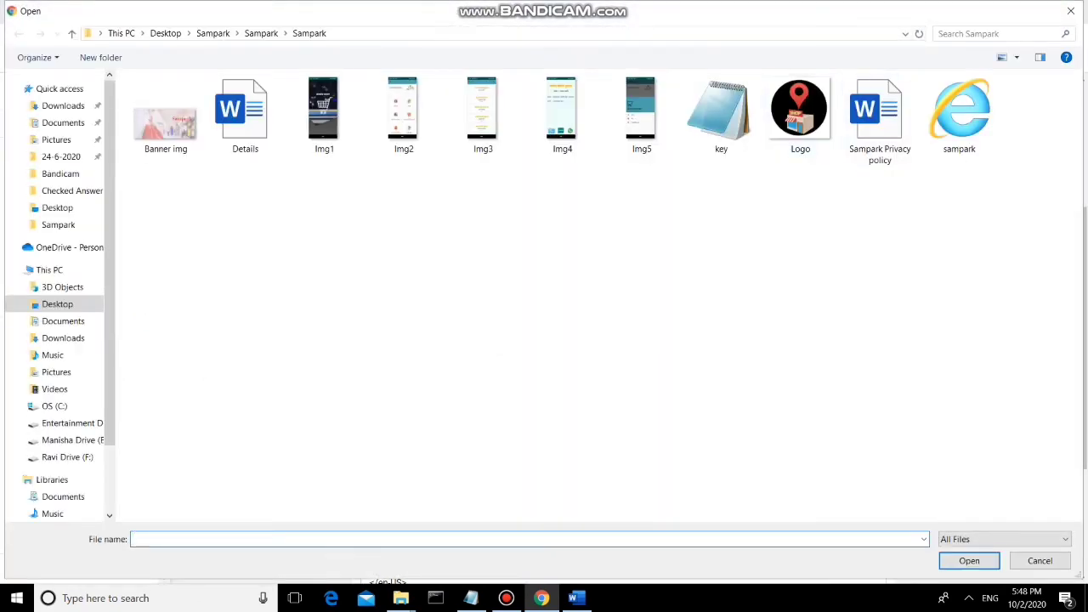
pyautogui.doubleClick(959, 110)
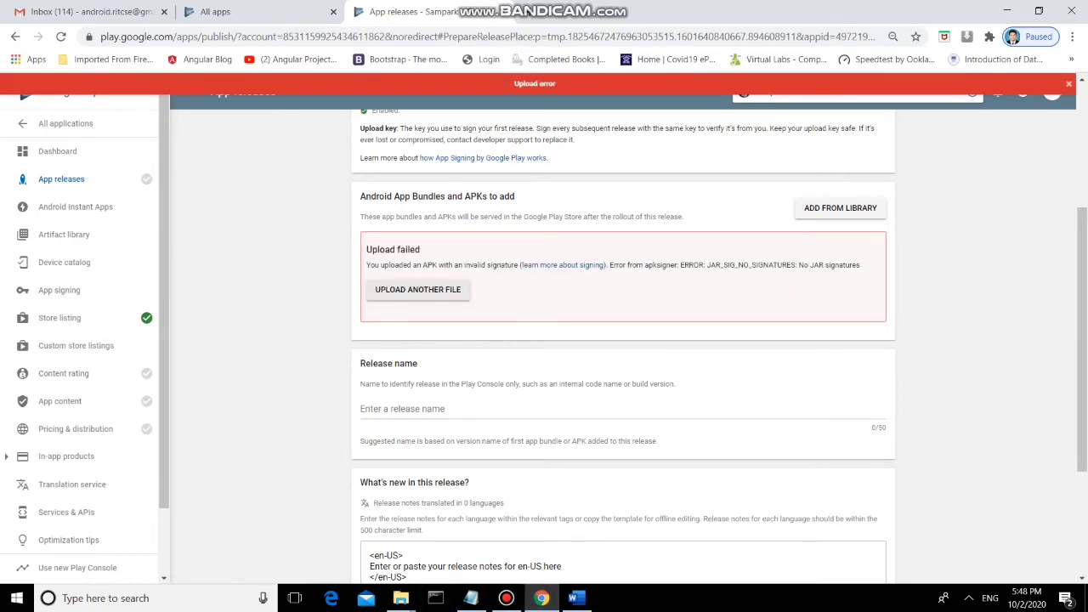
pyautogui.scroll(1, 623, 340)
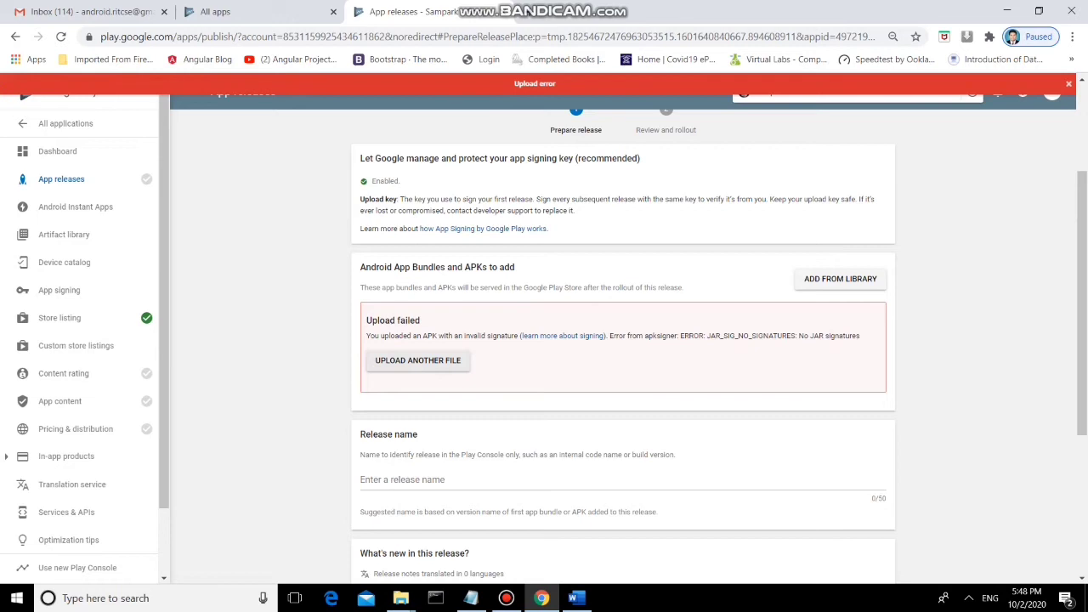
pyautogui.moveTo(643, 336); pyautogui.dragTo(745, 336)
pyautogui.click(745, 336)
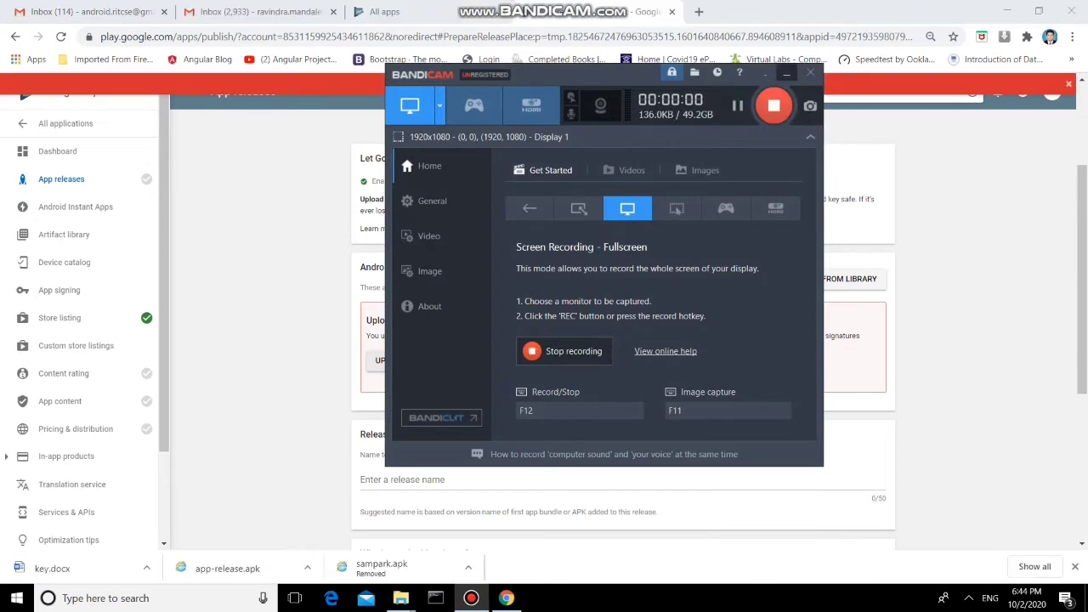
# Step: Restart the upload and add the Sampark APK from the Sampark folder to the production release
pyautogui.click(786, 74)
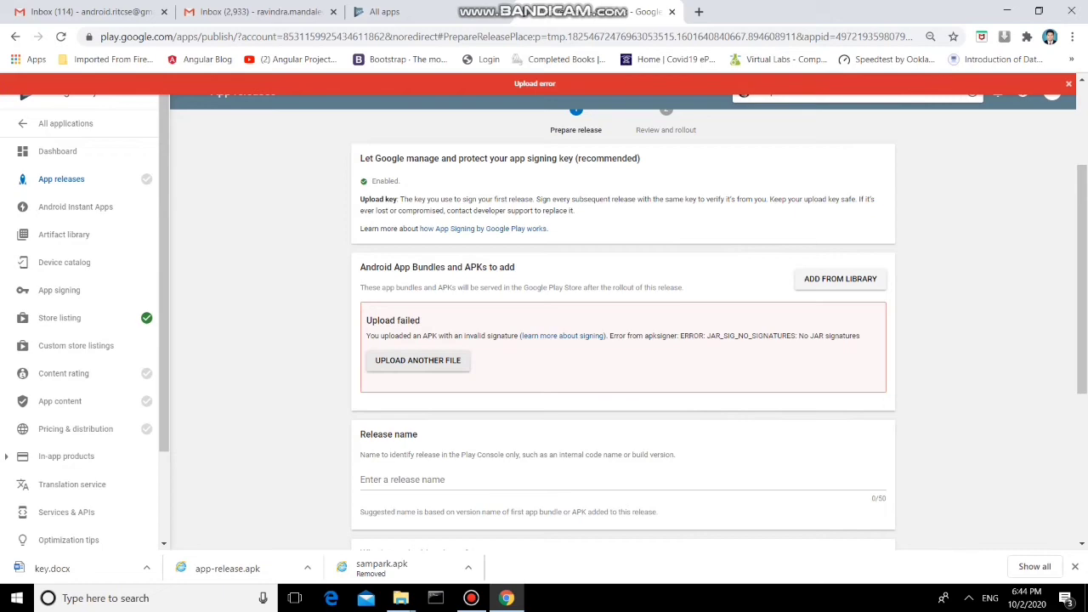
pyautogui.click(418, 360)
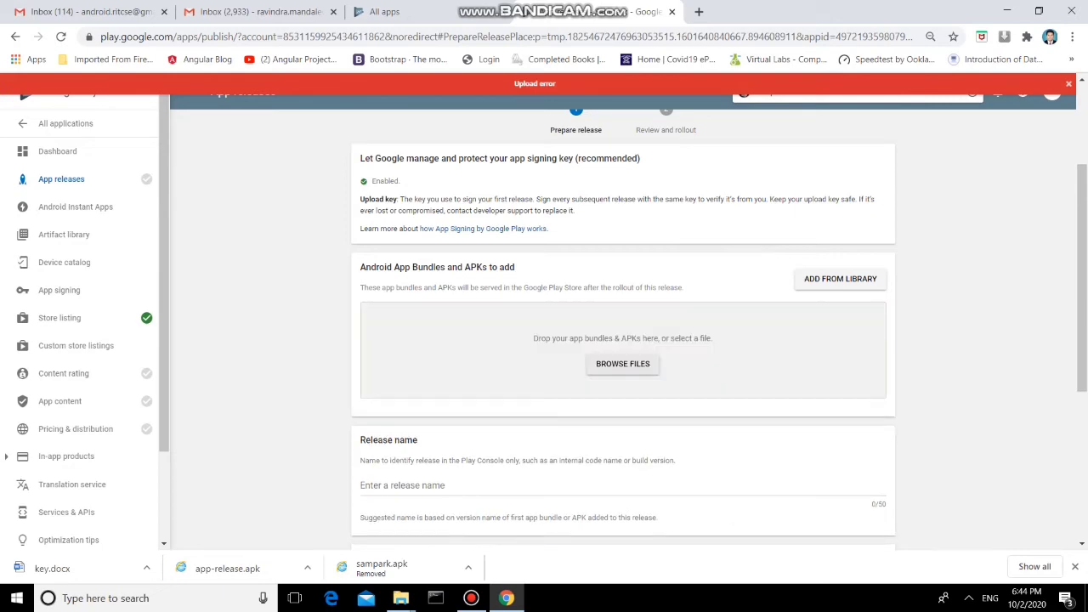
pyautogui.click(623, 364)
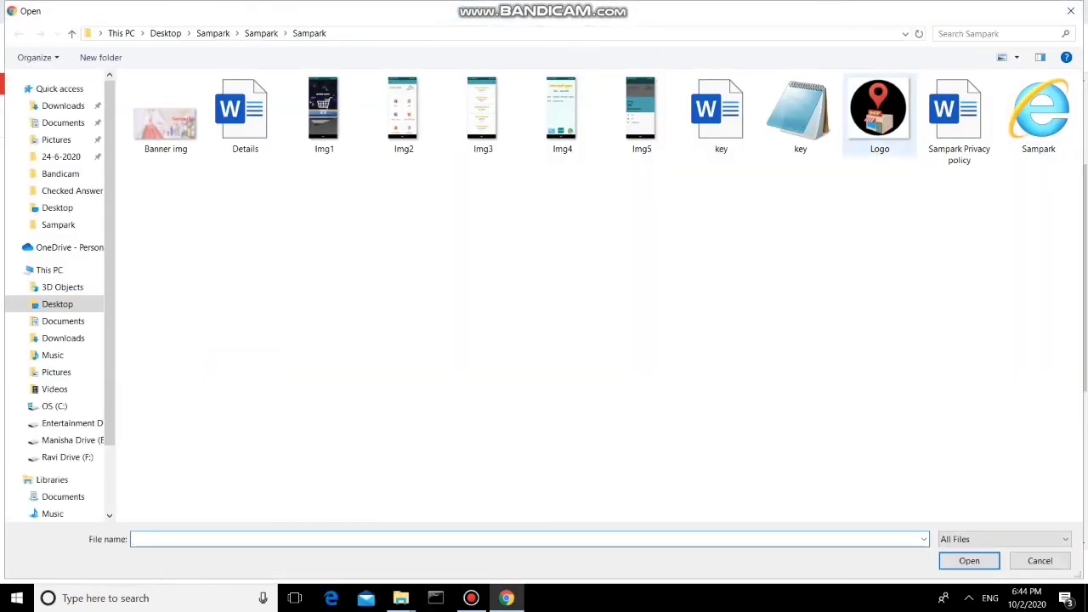
pyautogui.click(1039, 111)
pyautogui.doubleClick(1039, 110)
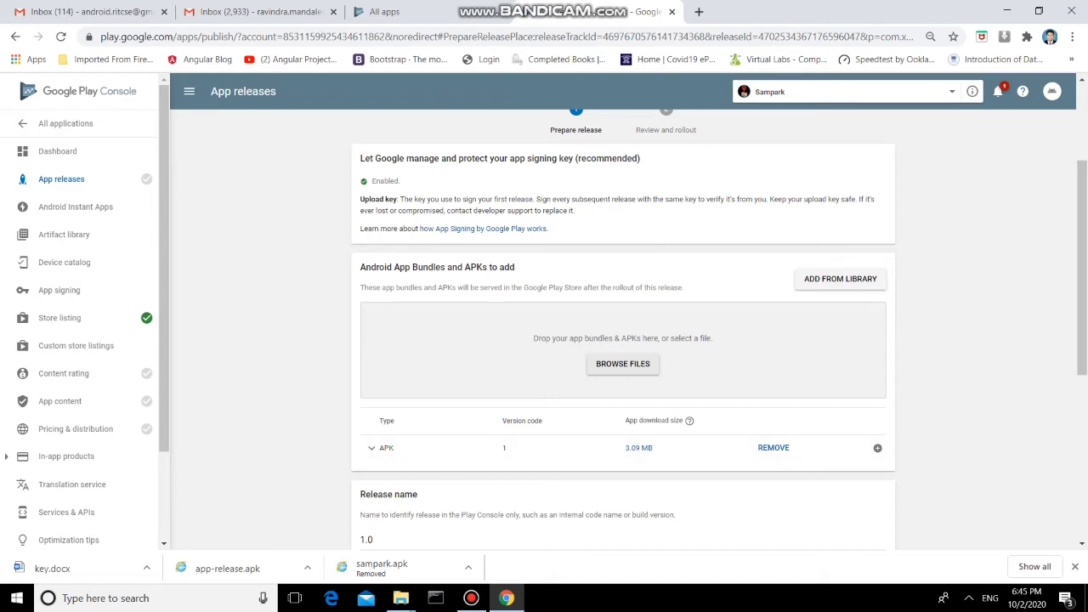
# Step: Replace the placeholder en-US release notes with "New Version" and save the production release
pyautogui.scroll(-1, 622, 340)
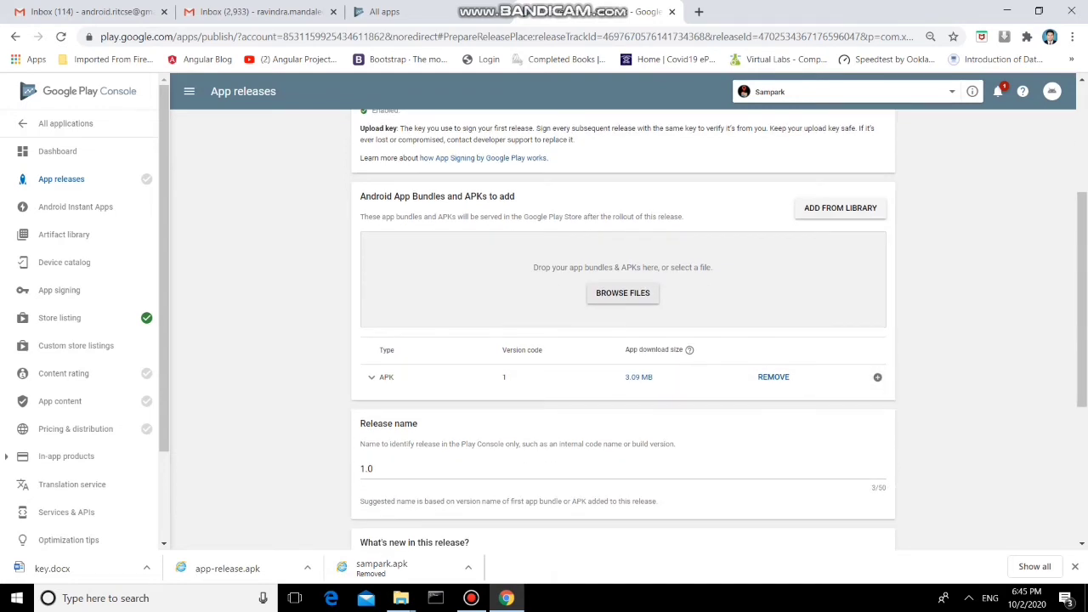
pyautogui.scroll(-2, 622, 340)
pyautogui.moveTo(377, 327); pyautogui.dragTo(359, 327)
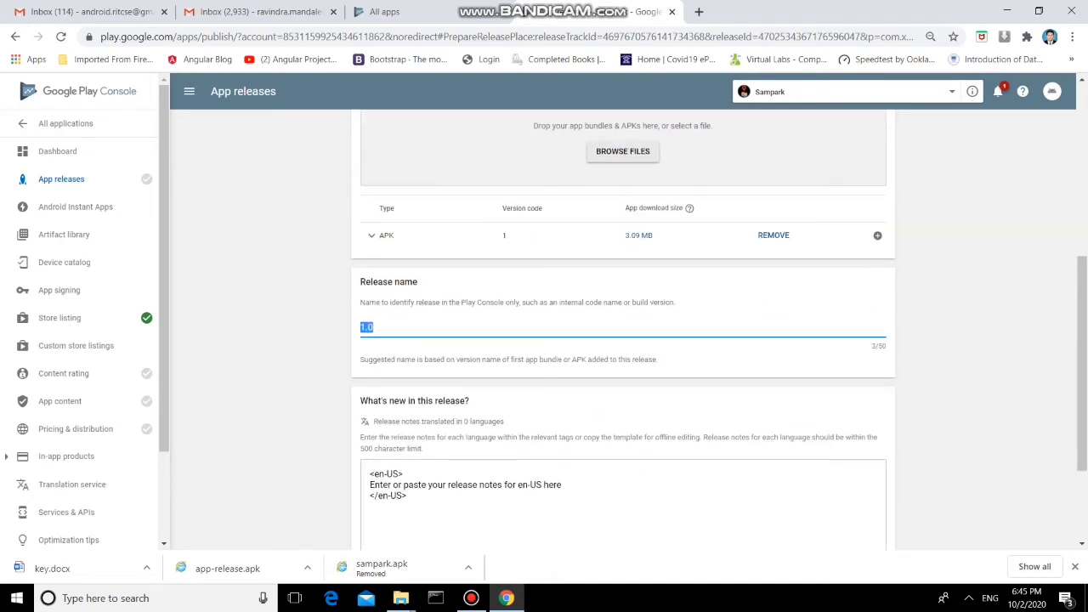
pyautogui.click(374, 328)
pyautogui.moveTo(562, 485); pyautogui.dragTo(370, 485)
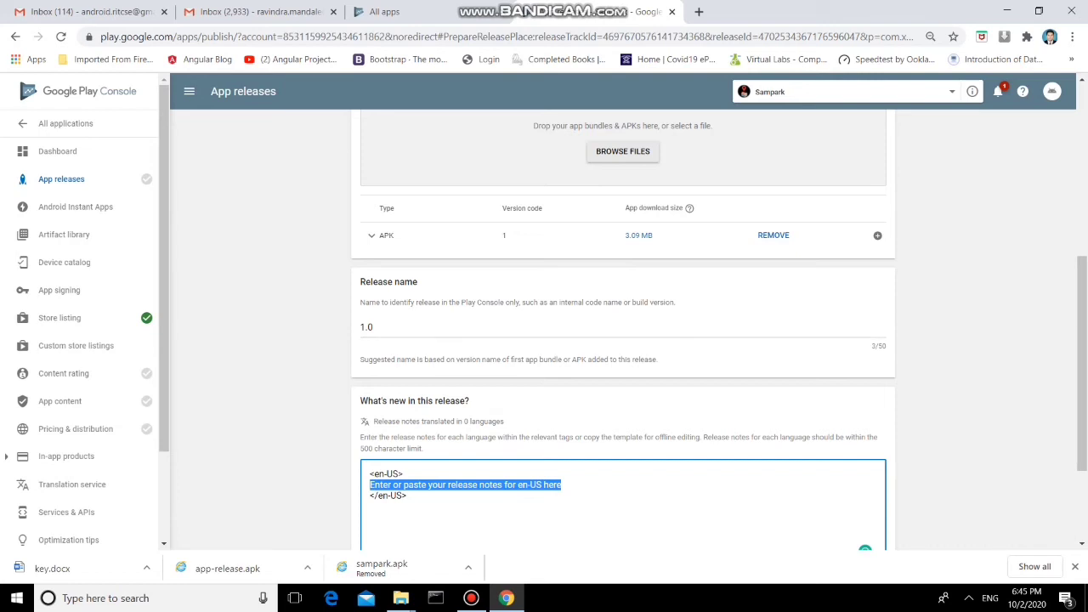
pyautogui.write('New ')
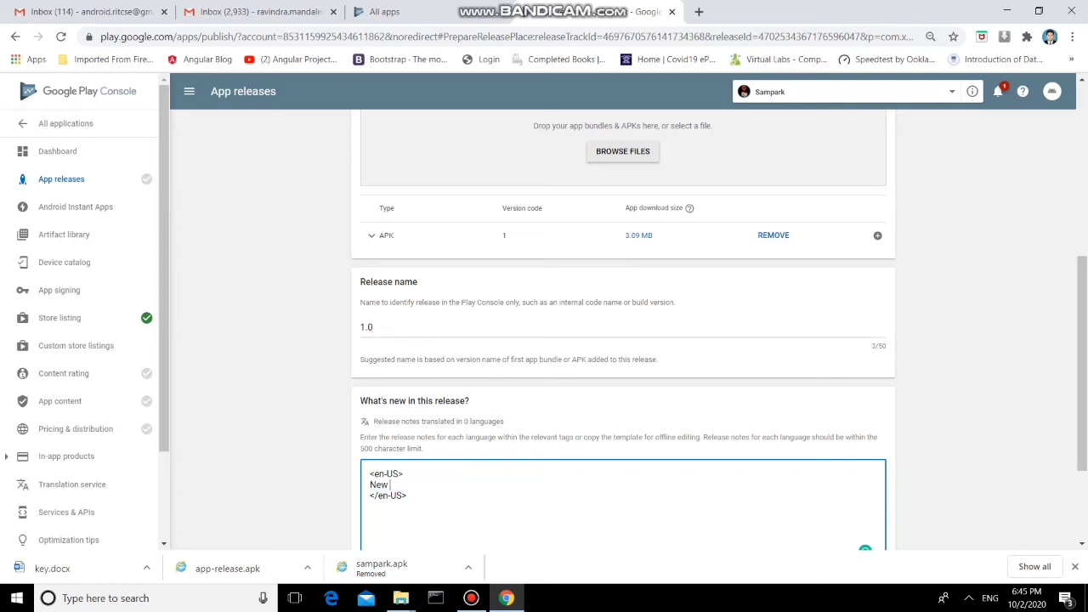
pyautogui.write('Version')
pyautogui.scroll(-3, 623, 331)
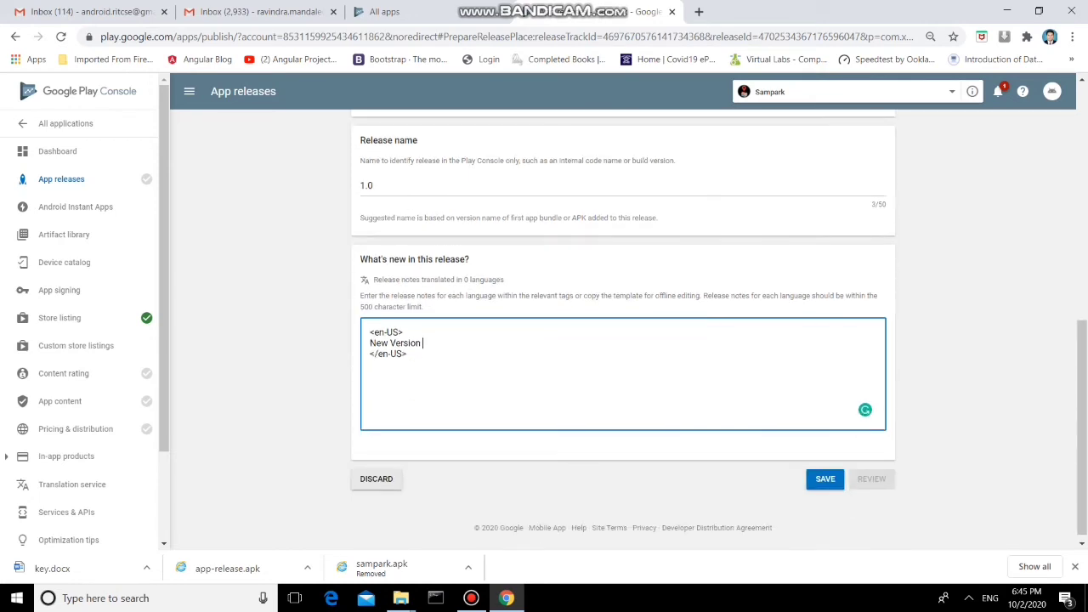
pyautogui.click(826, 479)
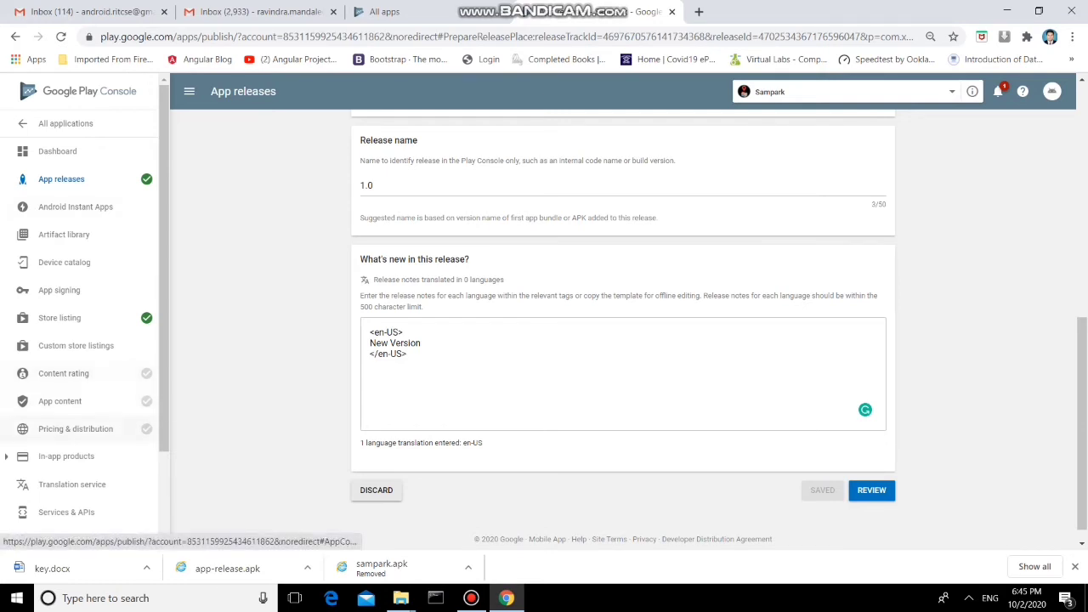
# Step: Go to the App content section and start the privacy policy entry
pyautogui.moveTo(146, 400)
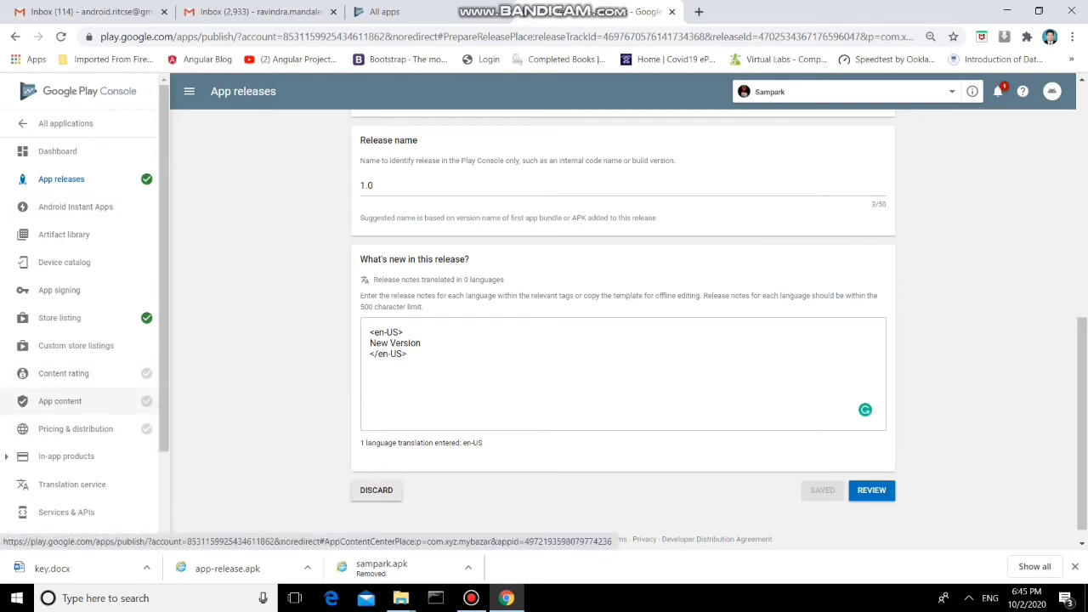
pyautogui.click(146, 400)
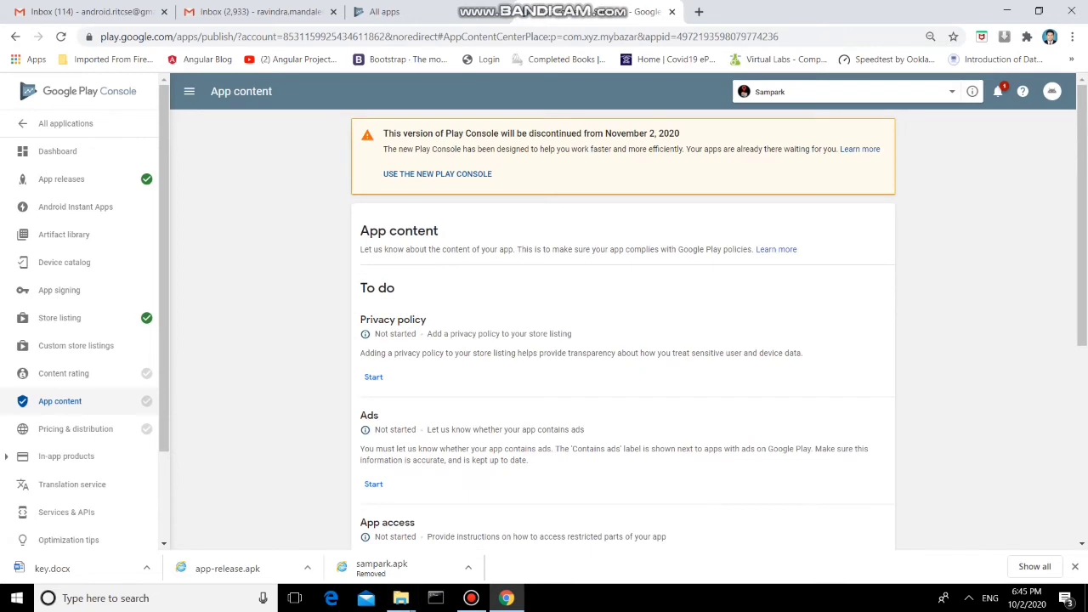
pyautogui.scroll(-1, 623, 340)
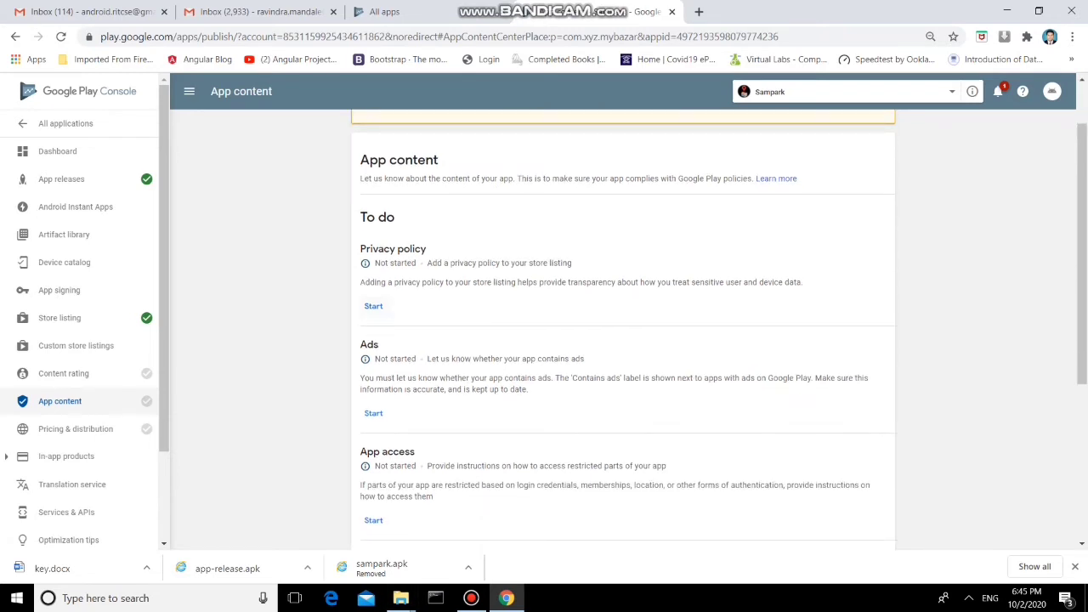
pyautogui.click(374, 306)
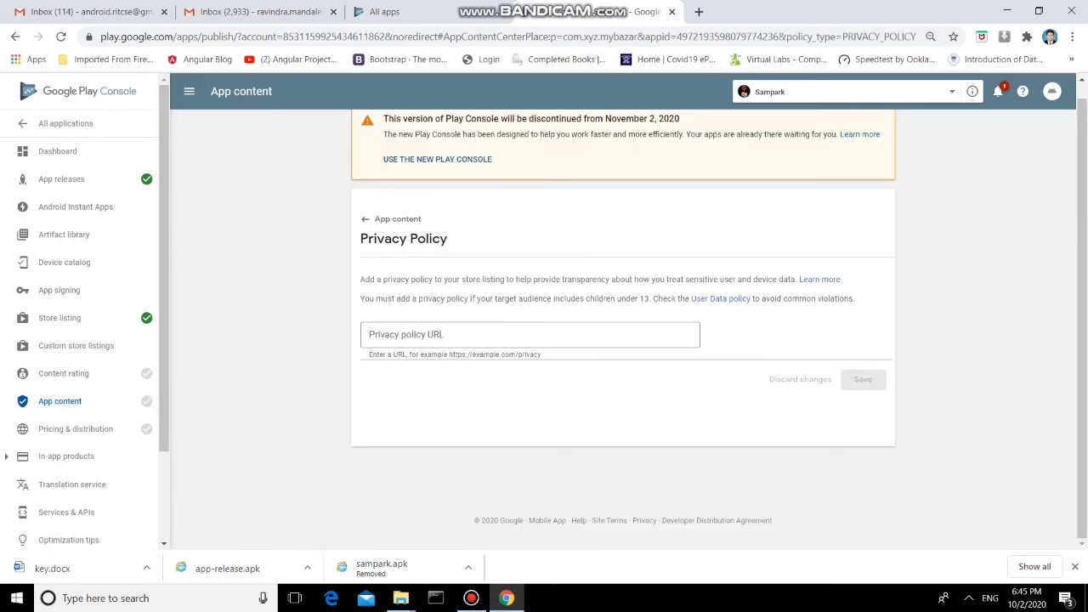
# Step: Open GitHub in a new browser tab and sign in with the saved username and the account password
pyautogui.click(699, 12)
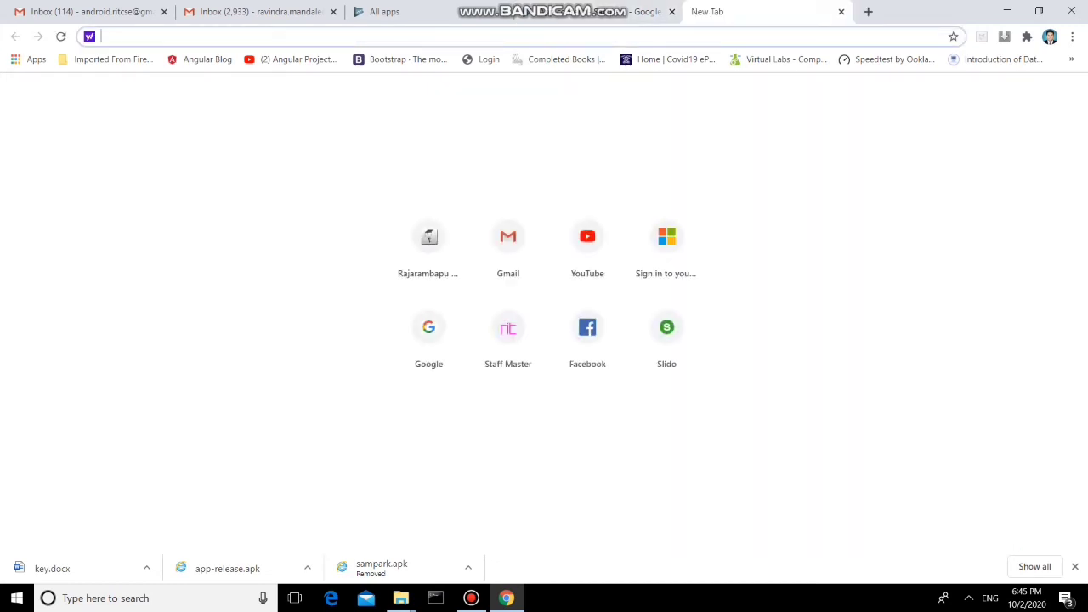
pyautogui.write('git')
pyautogui.press('Return')
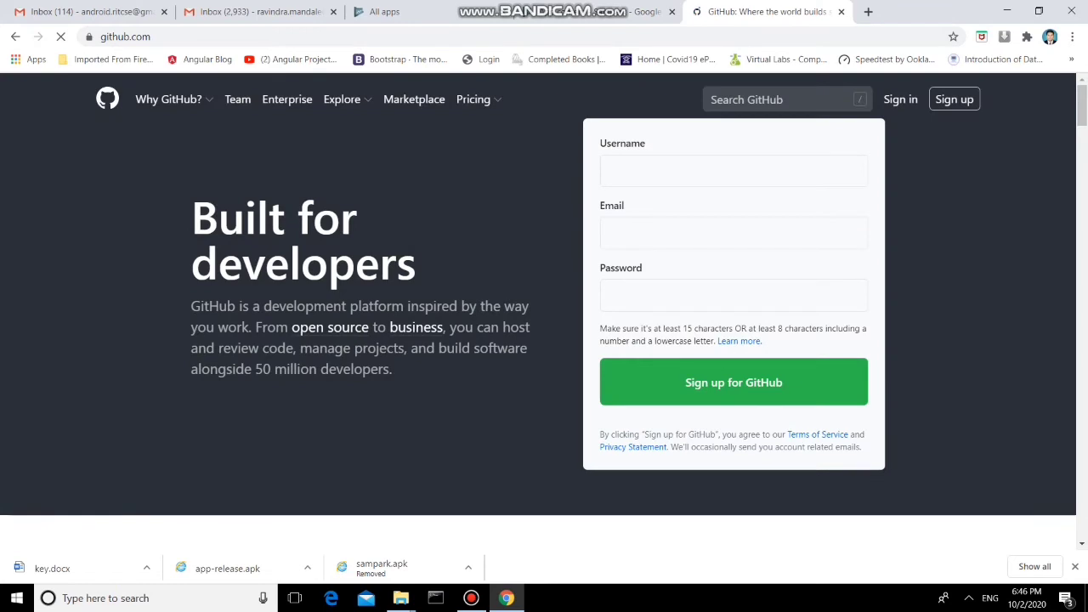
pyautogui.click(901, 99)
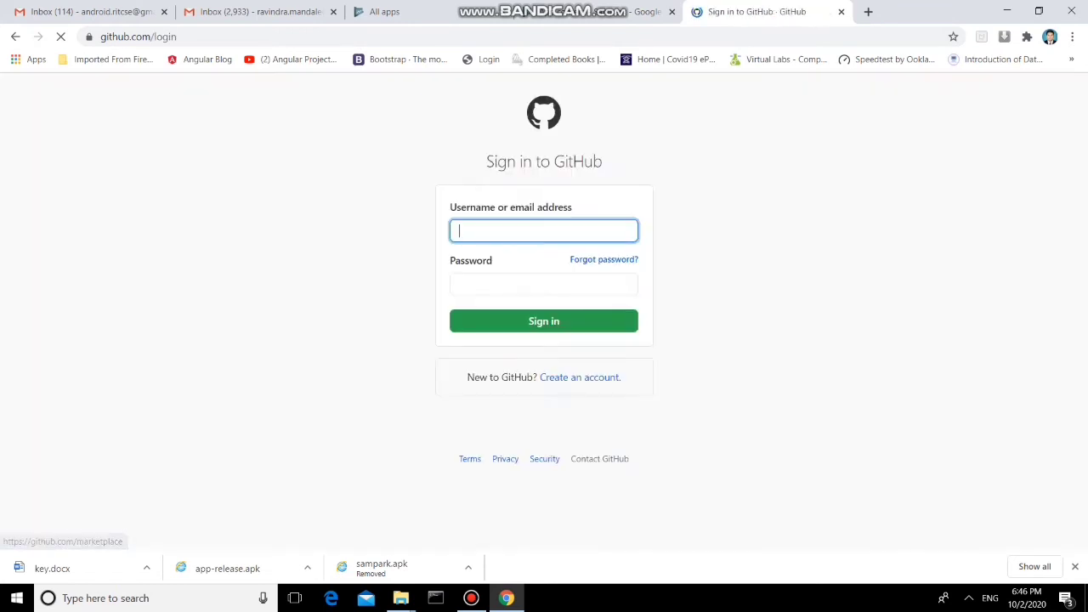
pyautogui.press('Down')
pyautogui.press('Down')
pyautogui.press('Return')
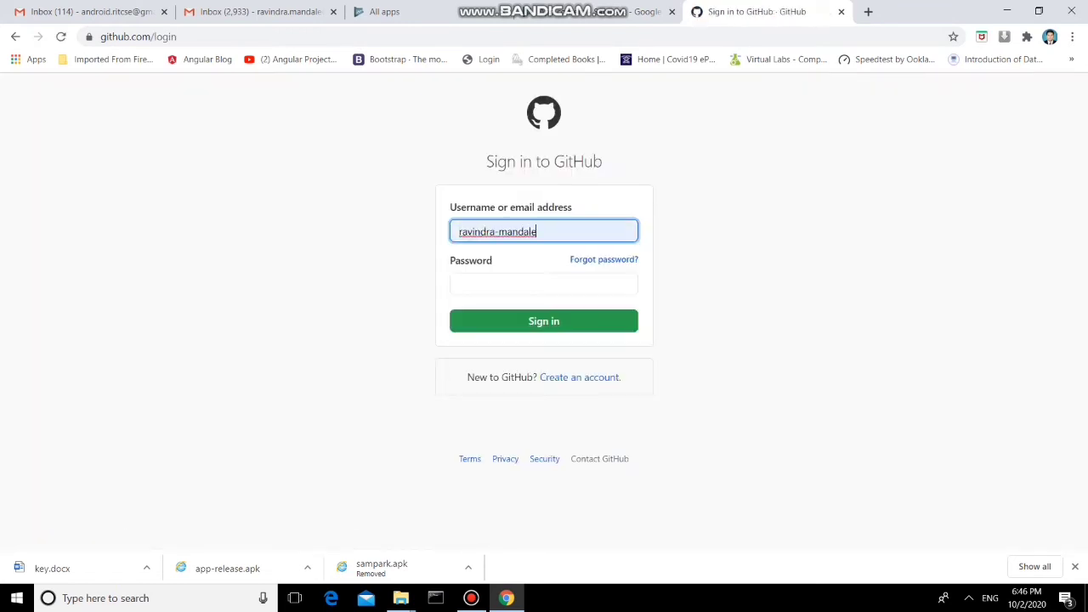
pyautogui.press('Tab')
pyautogui.write('*********')
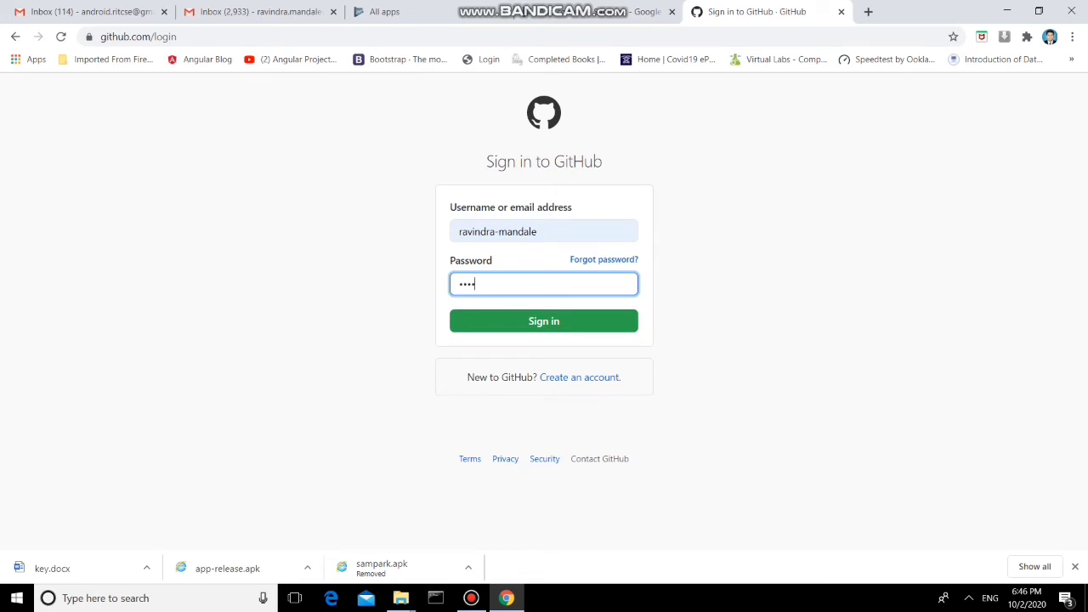
pyautogui.write('****')
pyautogui.press('Return')
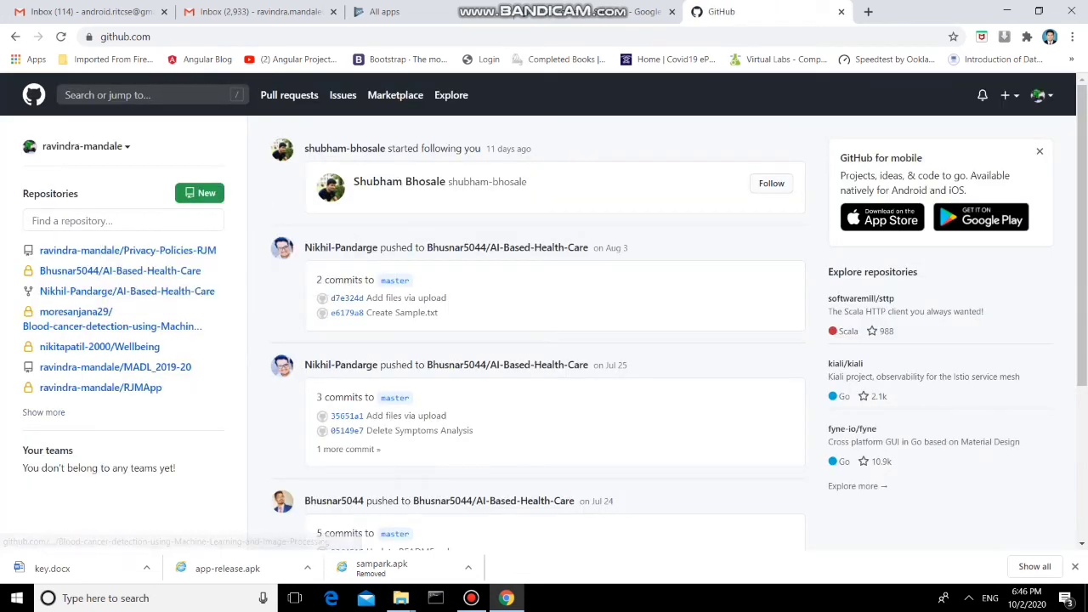
# Step: Open the Privacy-Policies-RJM repository and view its file list
pyautogui.click(127, 251)
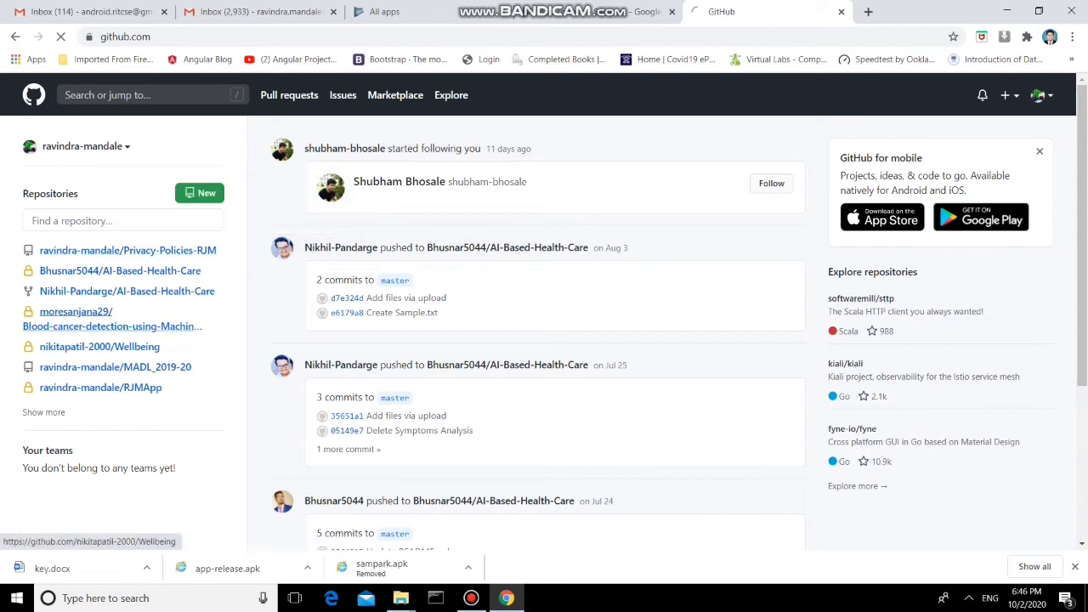
pyautogui.scroll(-1, 369, 338)
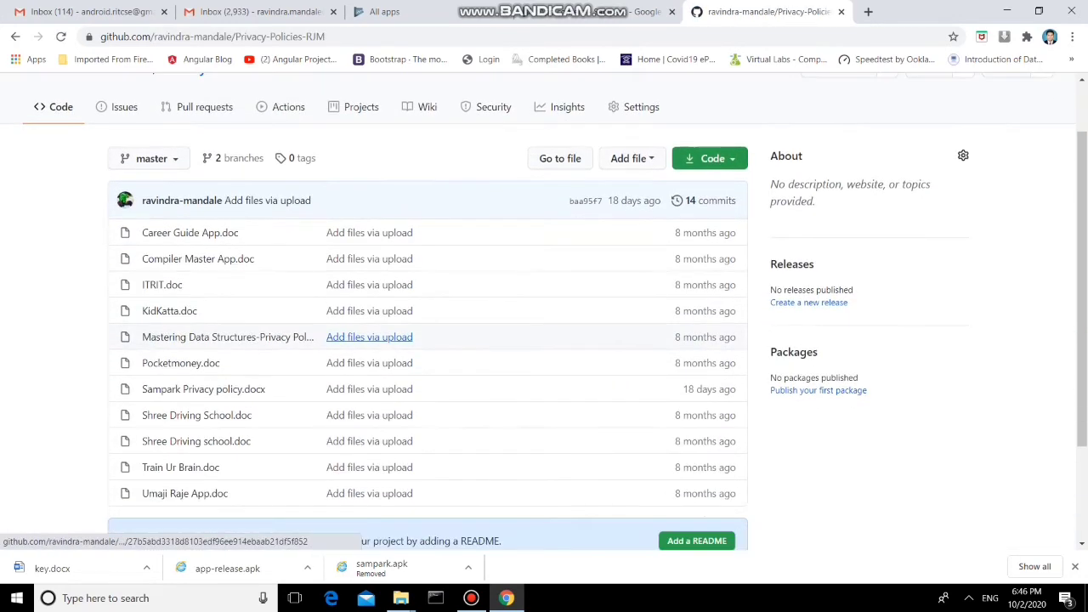
pyautogui.scroll(-1, 369, 339)
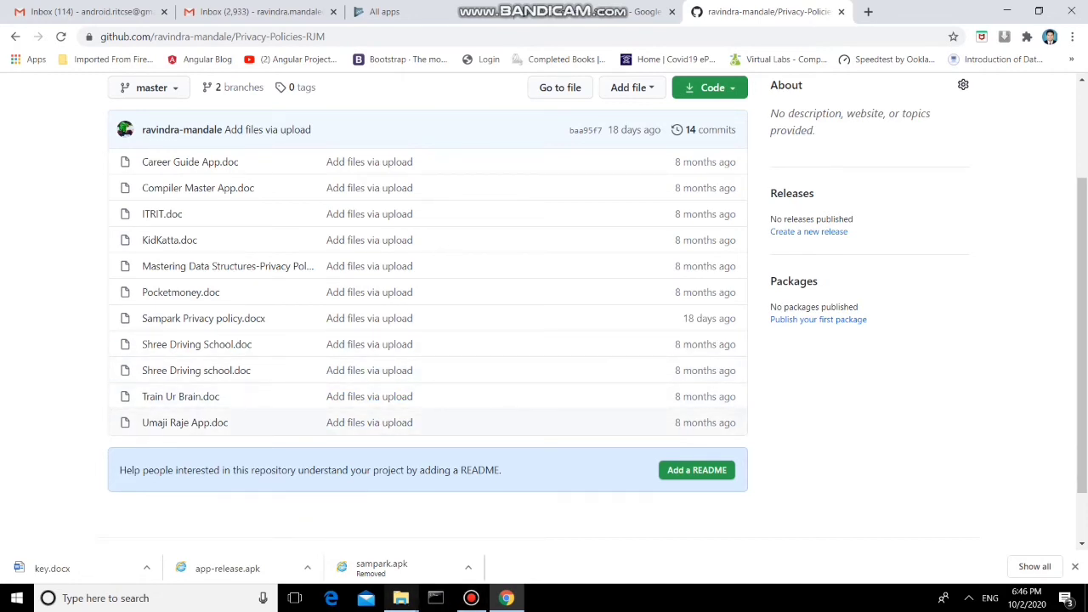
# Step: Try to upload the Sampark Privacy policy document from the Sampark folder and propose the change on a new branch
pyautogui.moveTo(401, 595)
pyautogui.click(323, 527)
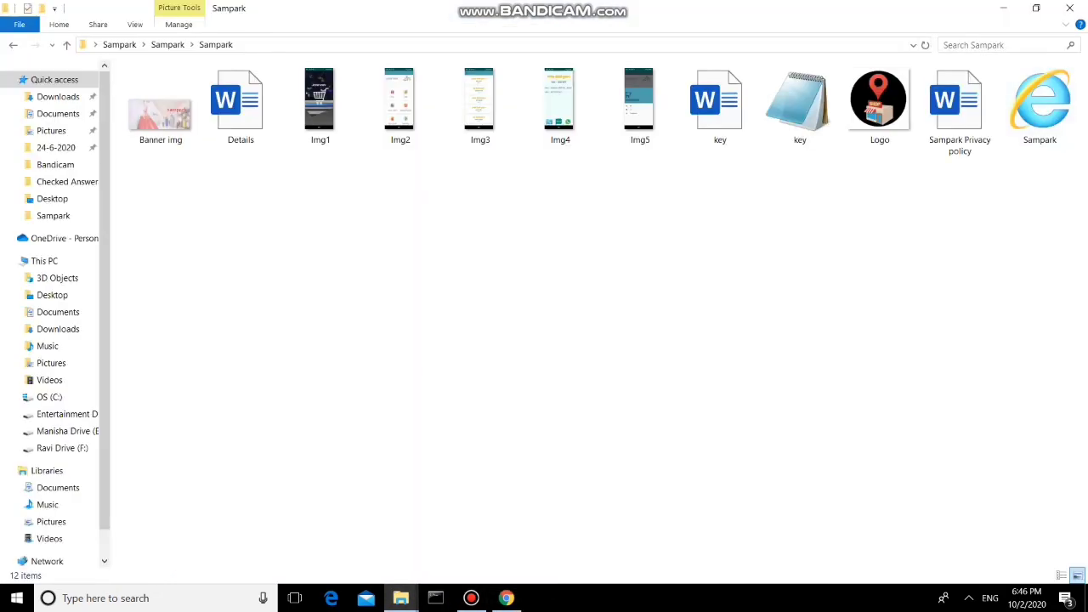
pyautogui.moveTo(961, 102); pyautogui.dragTo(527, 327)
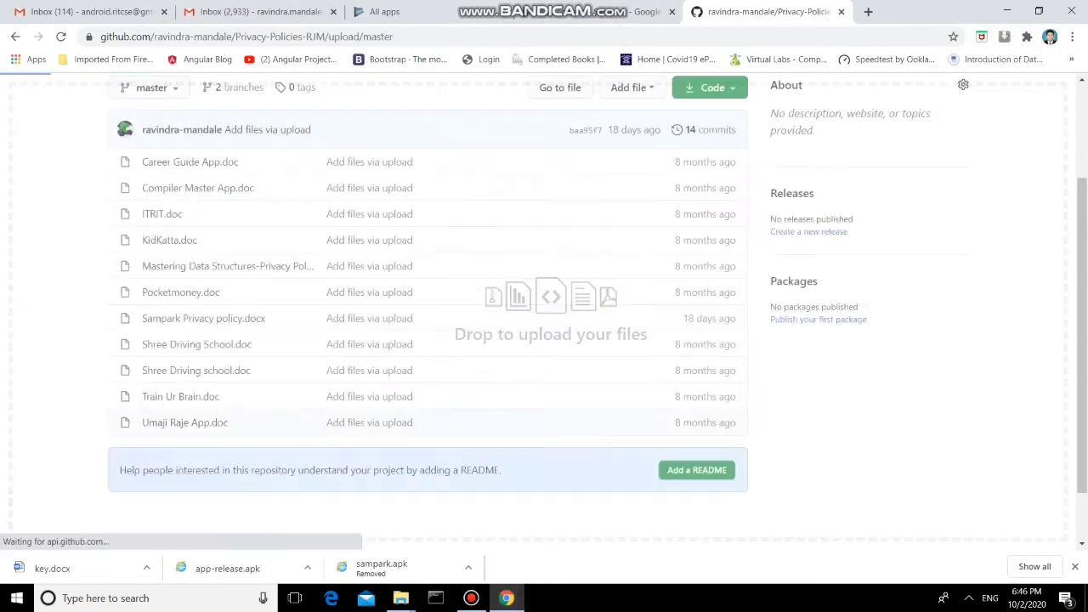
pyautogui.scroll(-4, 538, 328)
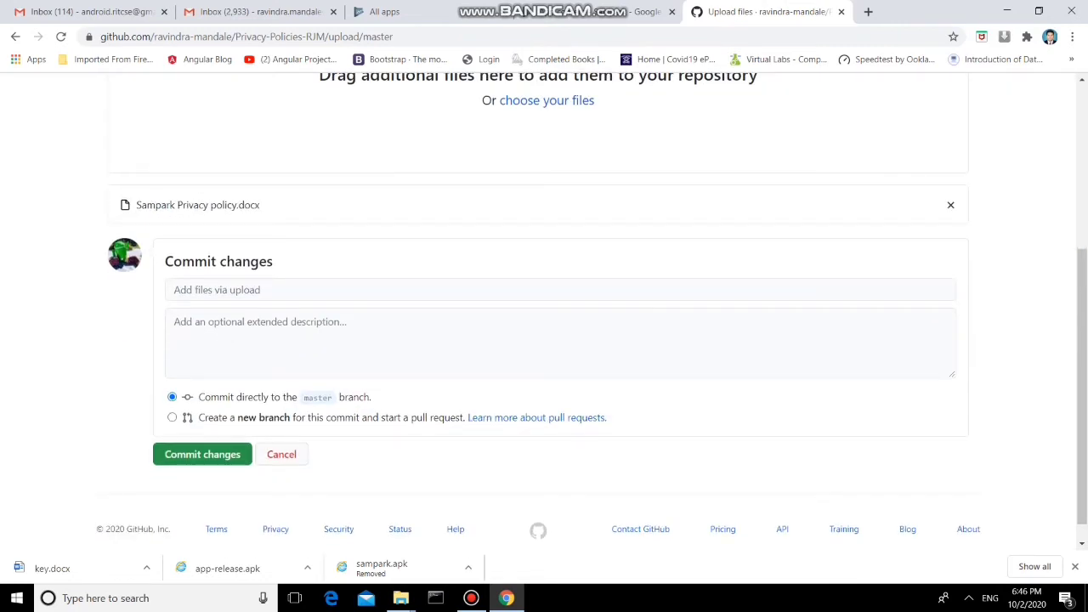
pyautogui.click(171, 417)
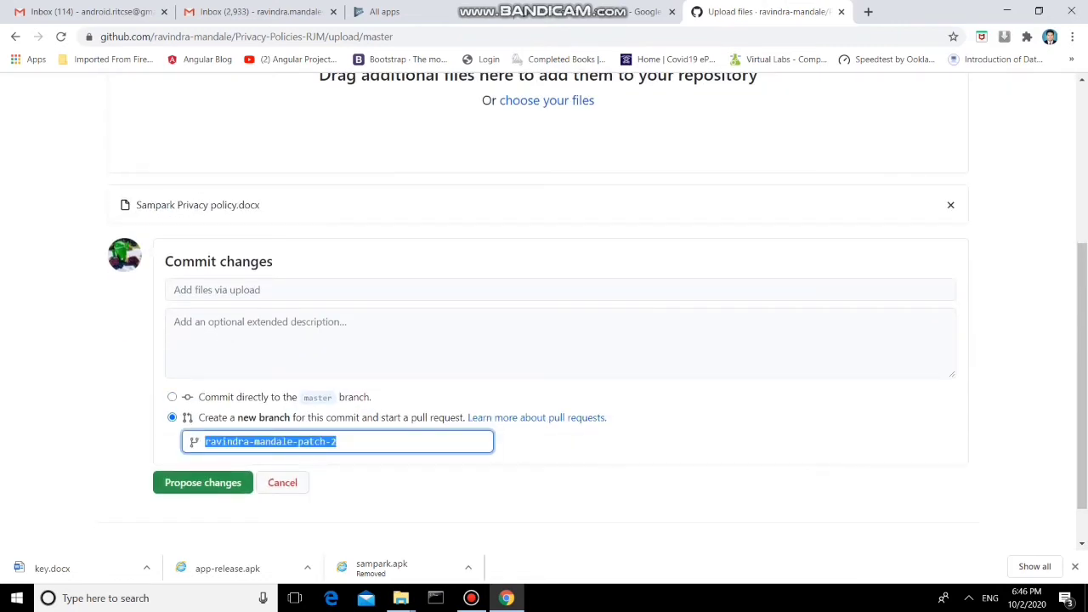
pyautogui.click(203, 483)
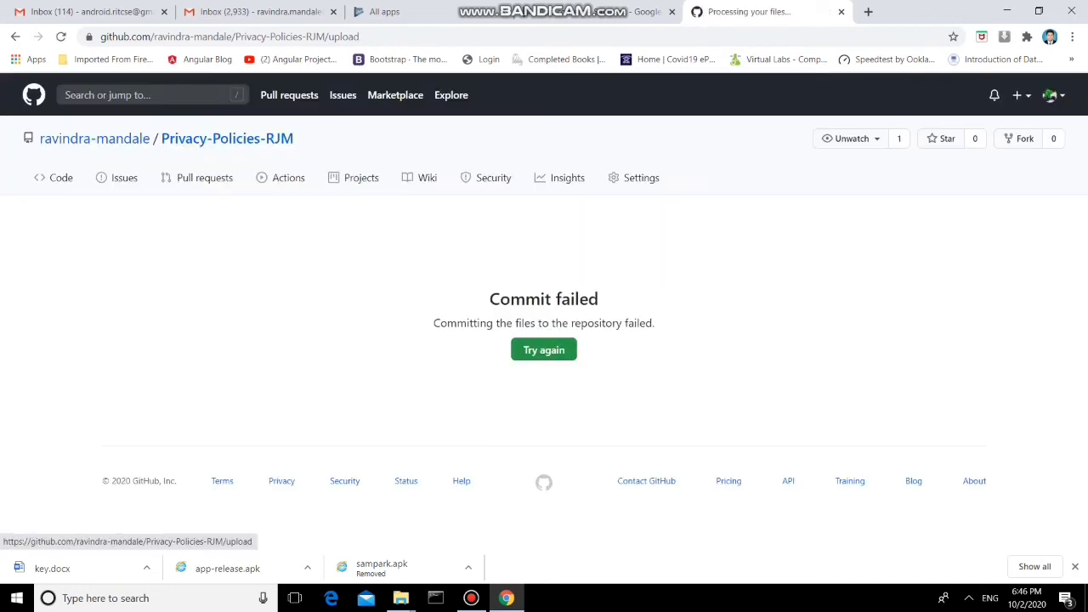
# Step: Return to the Privacy-Policies-RJM repository, upload the Sampark Privacy policy document again, and commit it directly to the master branch
pyautogui.click(543, 350)
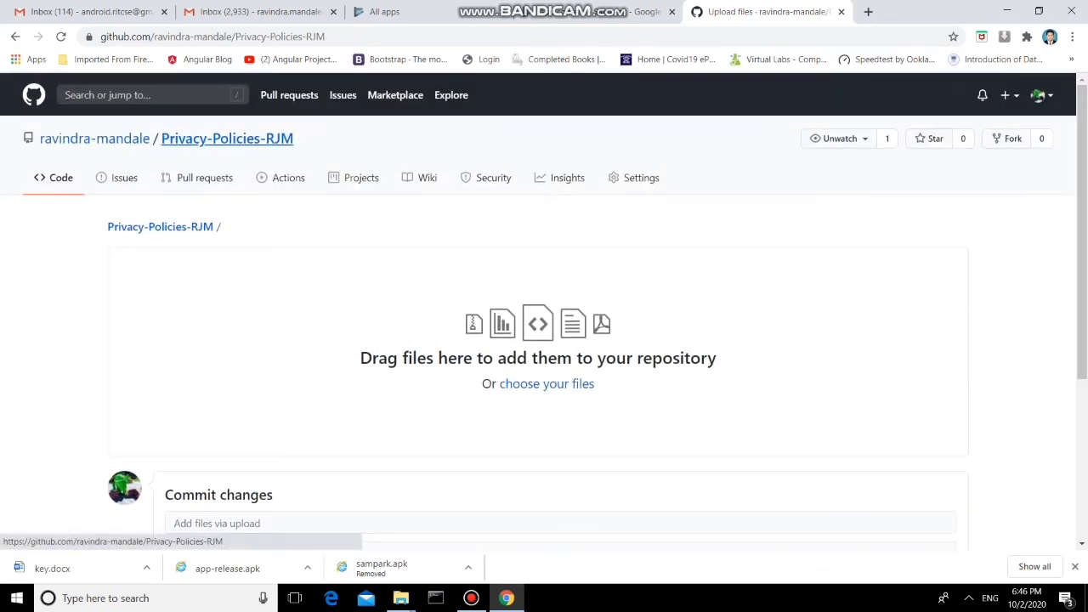
pyautogui.click(227, 139)
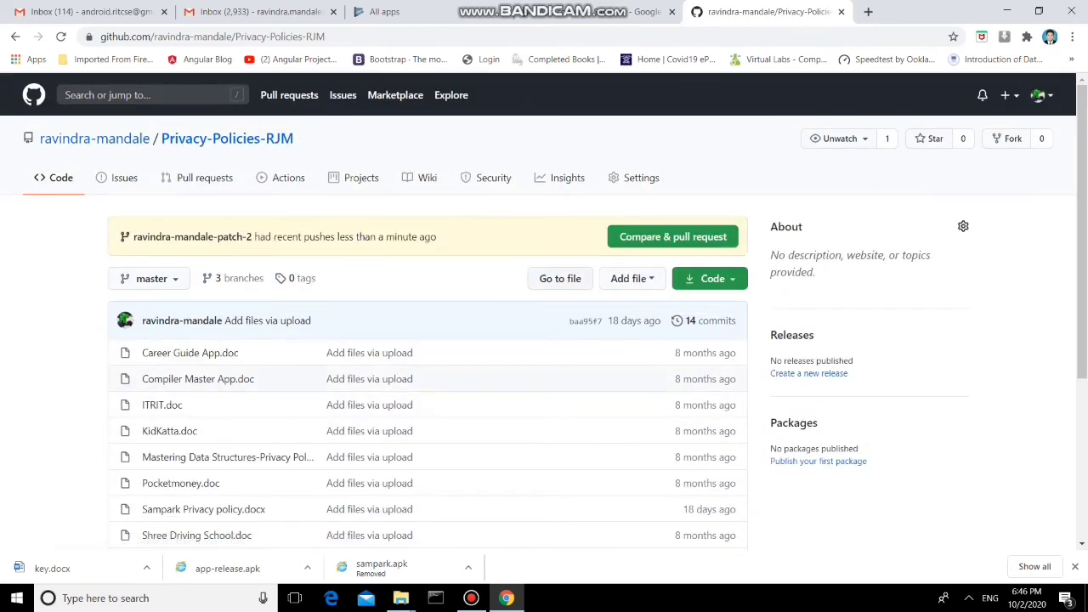
pyautogui.click(632, 278)
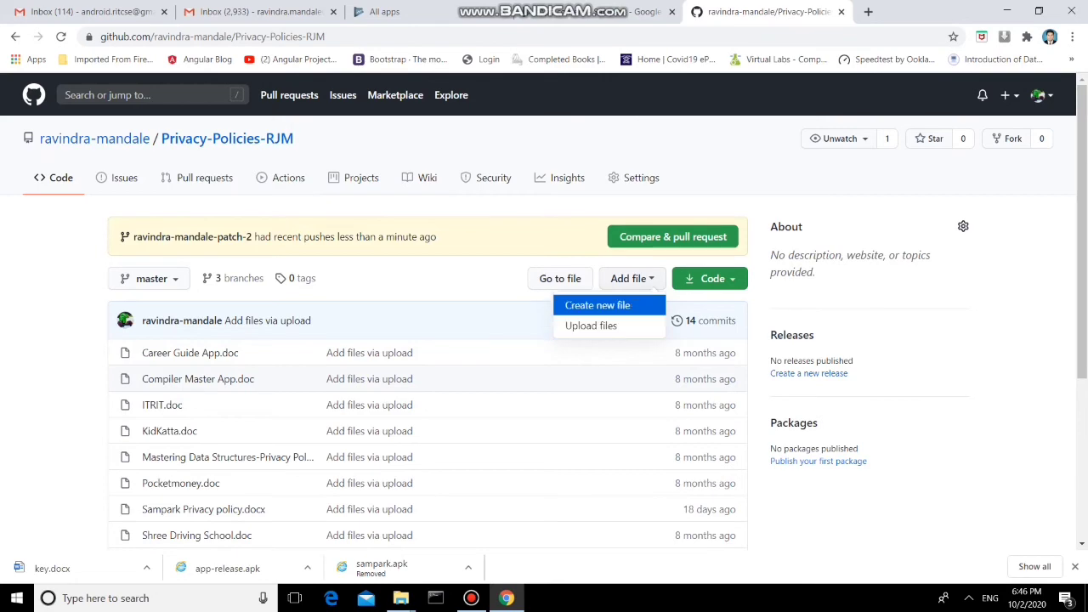
pyautogui.click(591, 326)
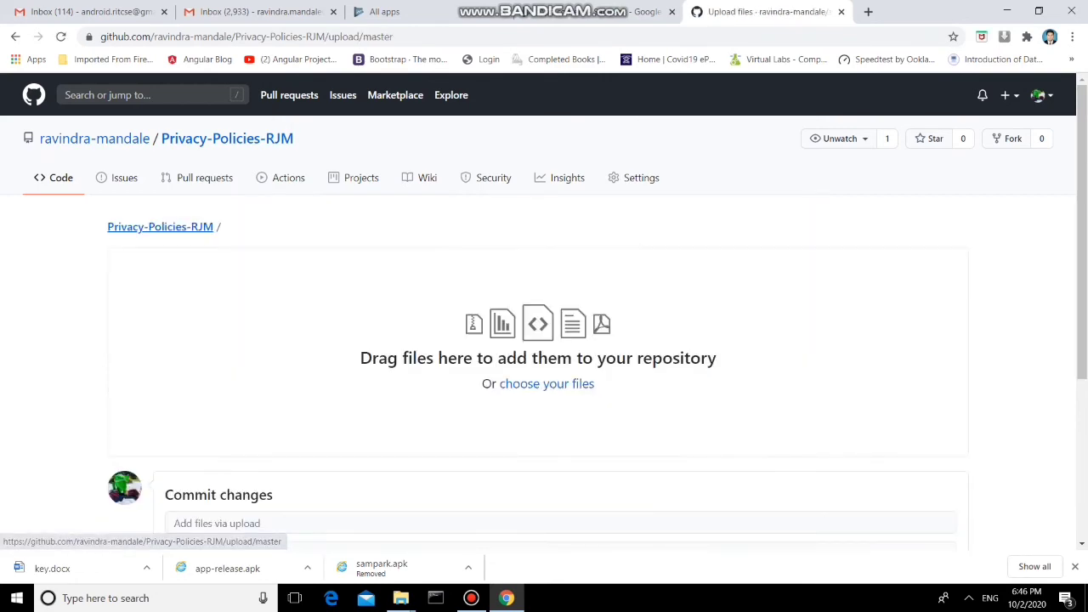
pyautogui.click(546, 384)
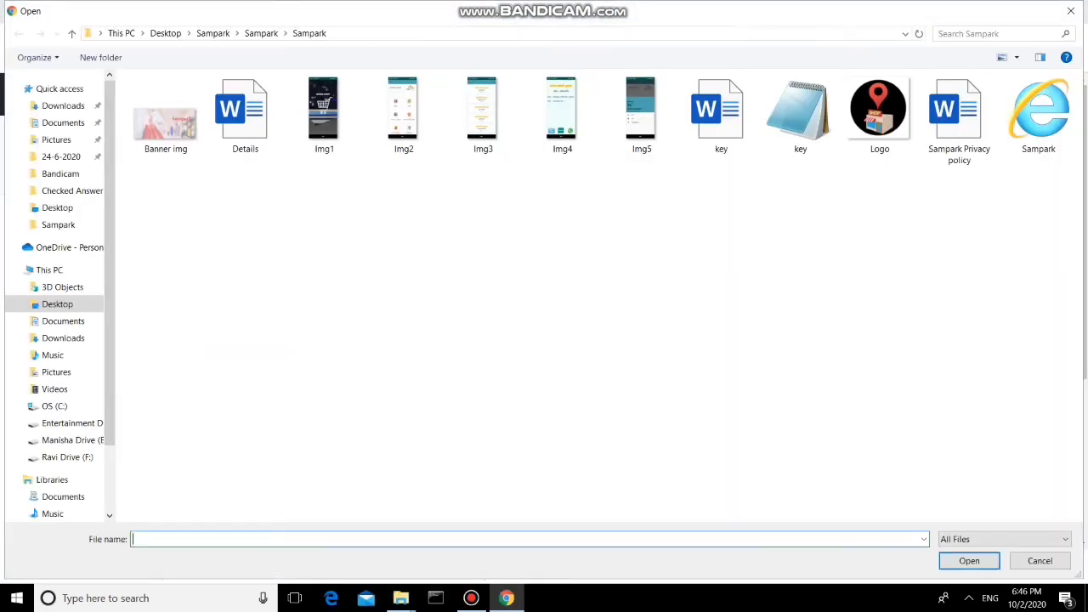
pyautogui.doubleClick(959, 119)
pyautogui.scroll(-3, 544, 310)
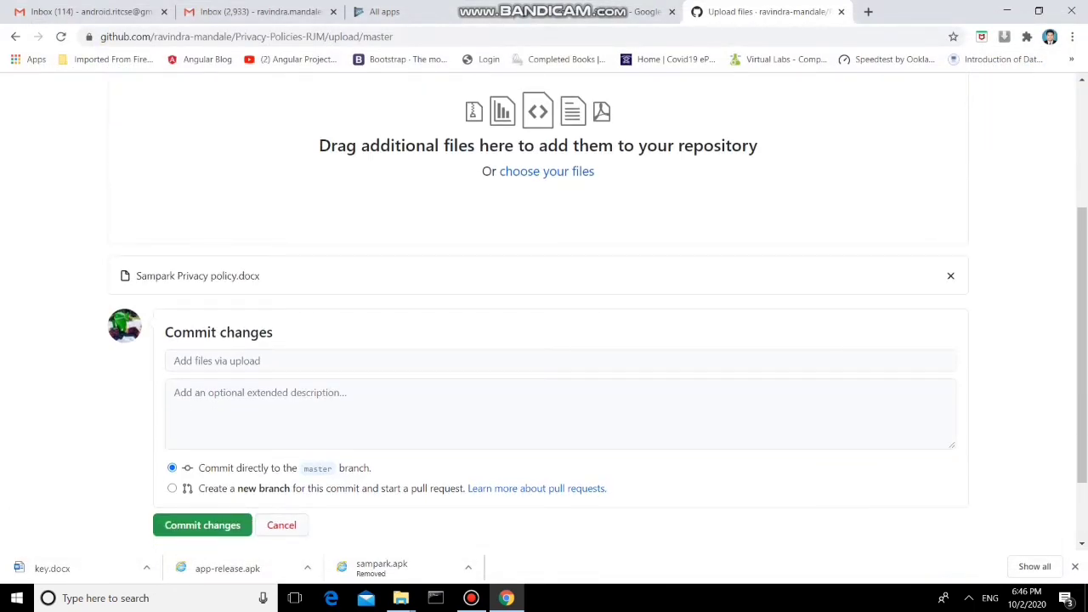
pyautogui.click(203, 525)
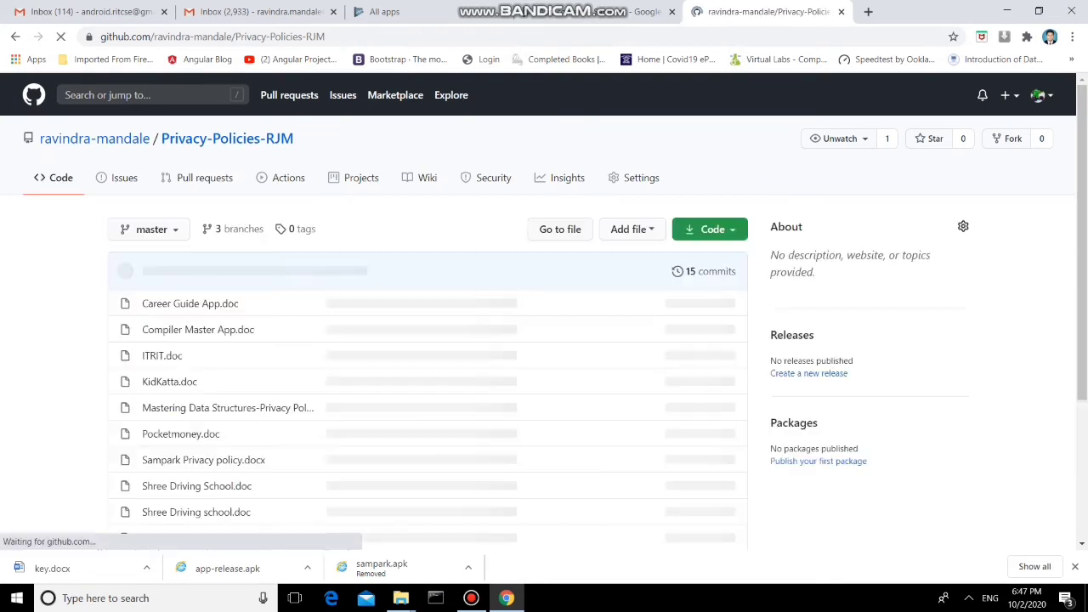
# Step: Copy the Privacy-Policies-RJM repository address from GitHub and save it as Sampark's privacy policy URL in Google Play Console
pyautogui.scroll(-3, 544, 312)
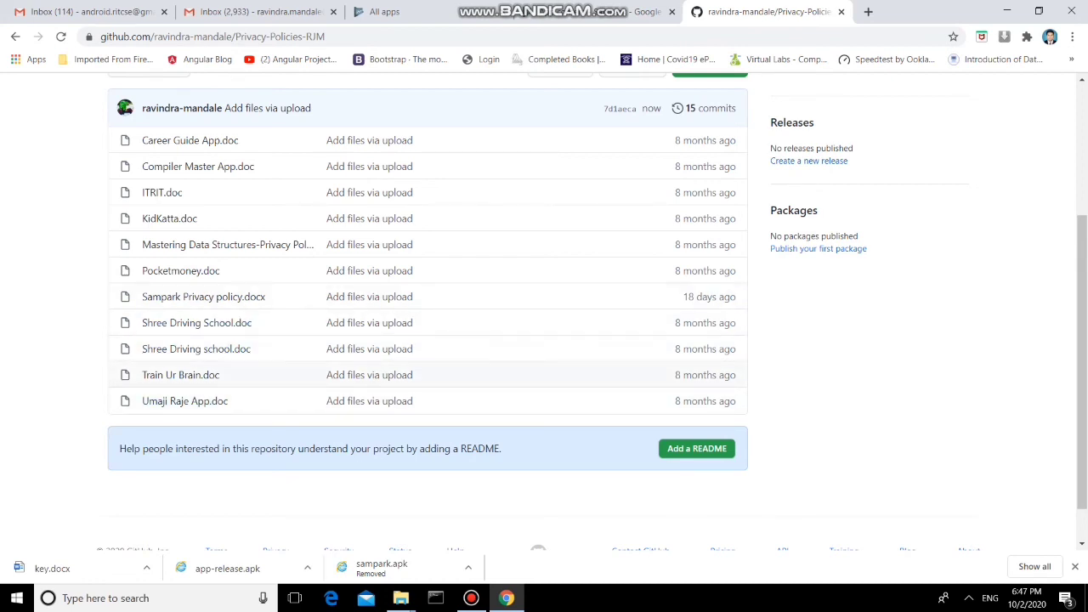
pyautogui.scroll(3, 212, 375)
pyautogui.click(340, 36)
pyautogui.hotkey('ctrl', 'c')
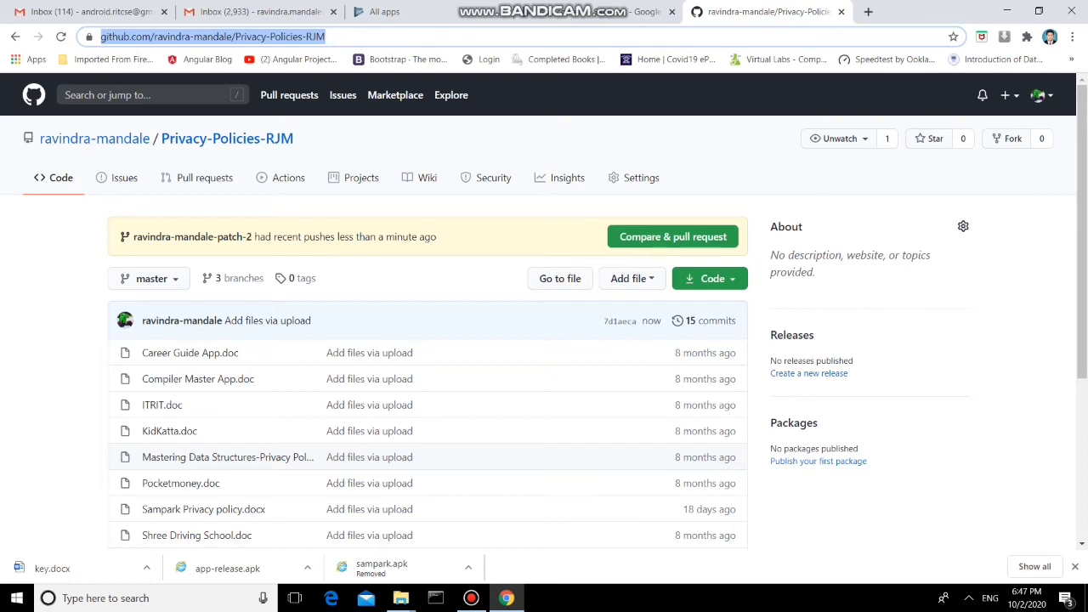
pyautogui.click(603, 12)
pyautogui.click(529, 336)
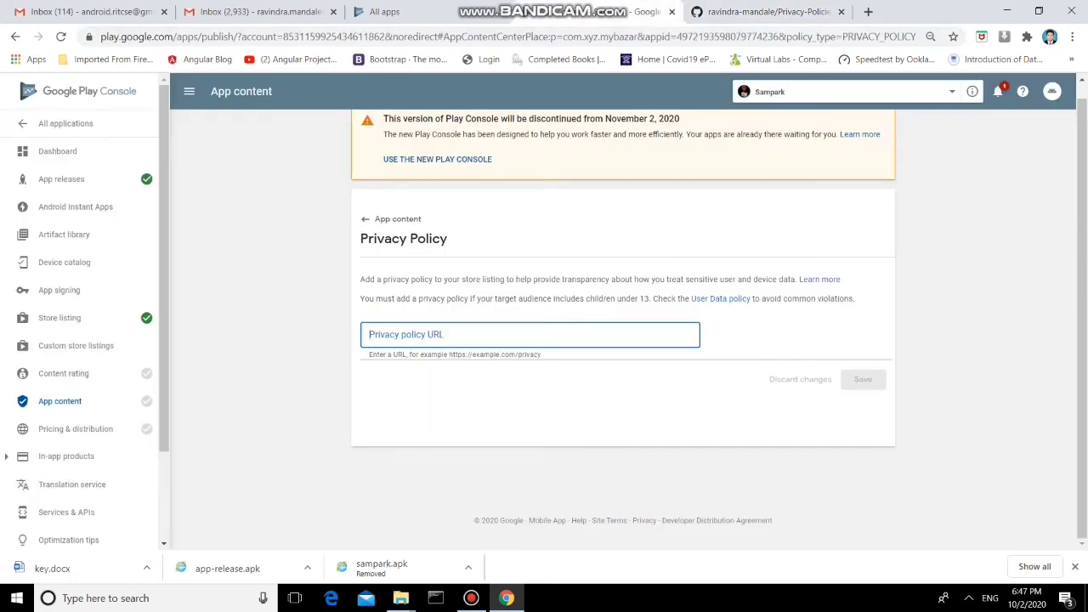
pyautogui.hotkey('ctrl', 'v')
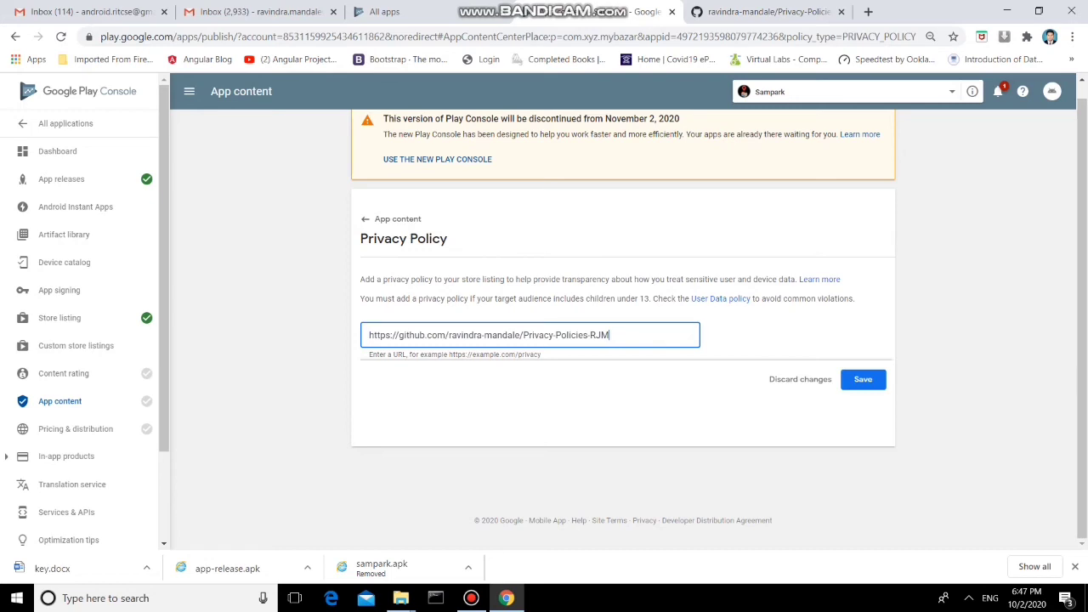
pyautogui.click(863, 379)
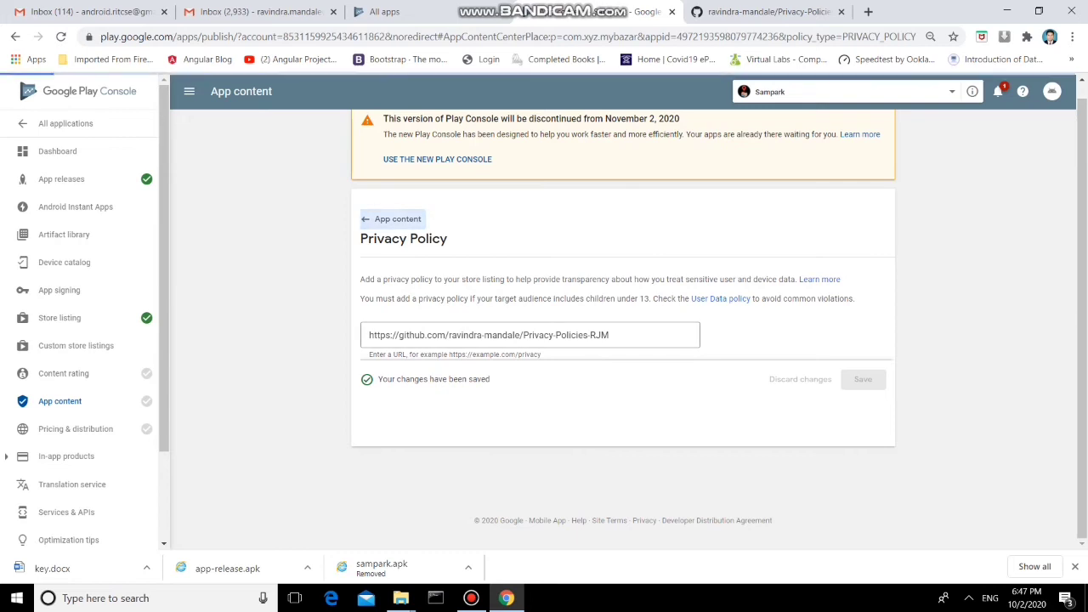
pyautogui.click(393, 219)
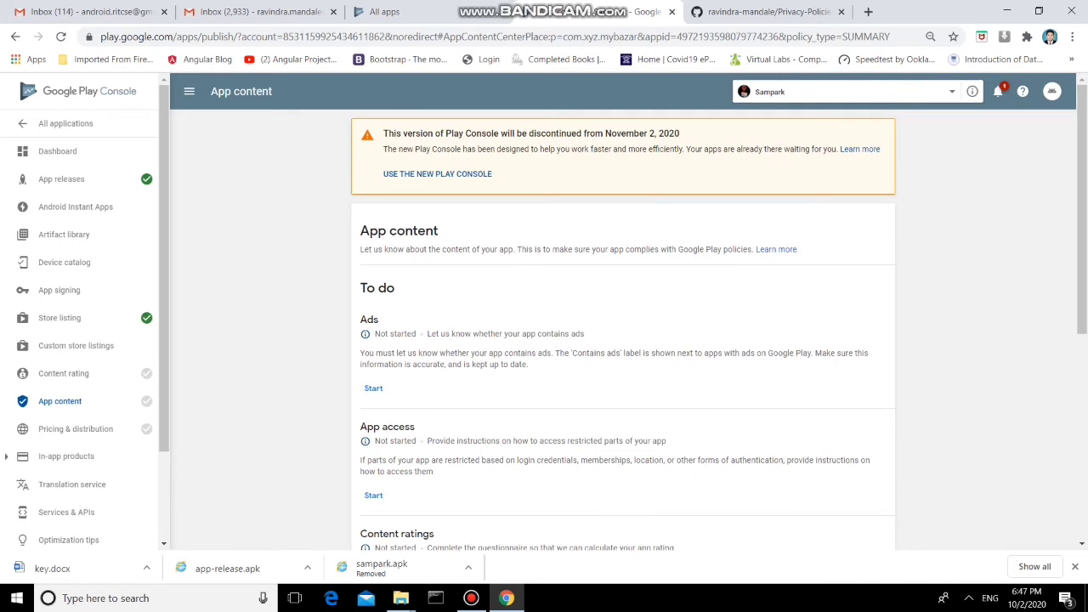
# Step: Complete the Ads declaration with "No, my app does not contain ads", save it and return to the App content overview
pyautogui.scroll(-1, 623, 332)
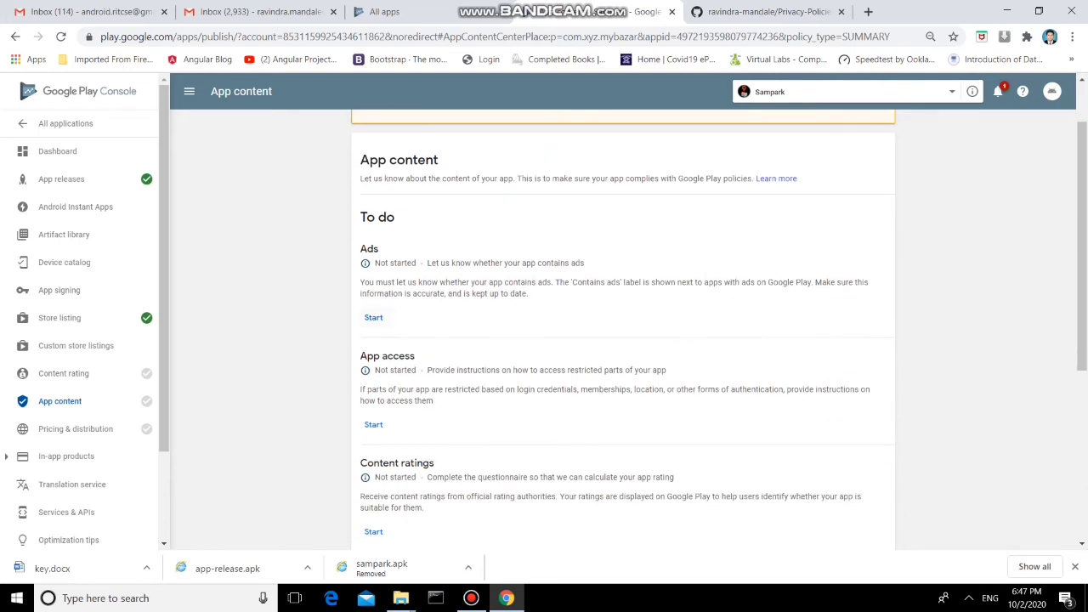
pyautogui.click(374, 317)
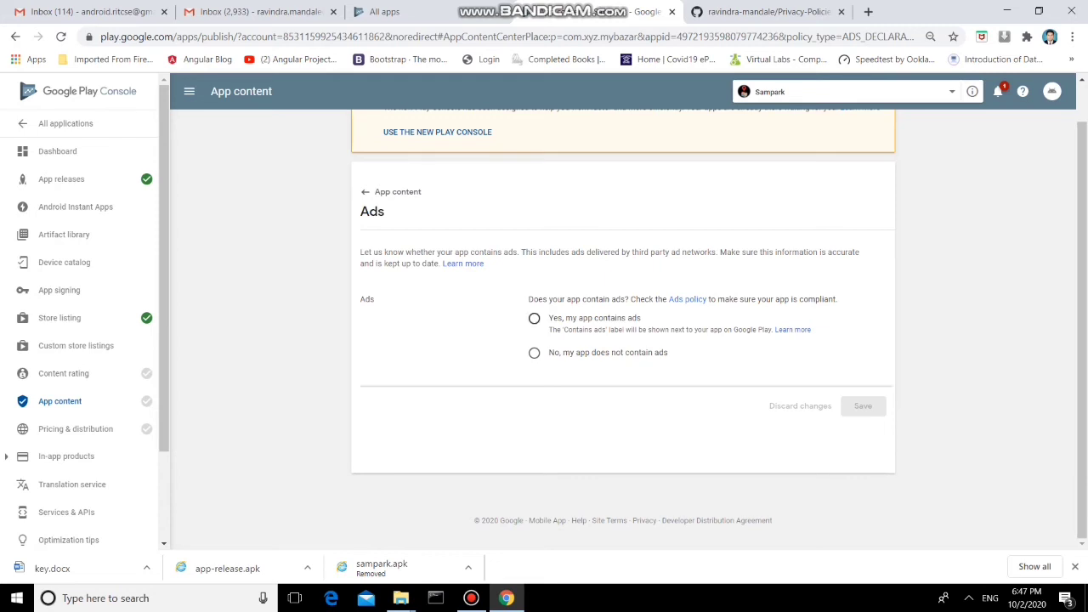
pyautogui.click(534, 352)
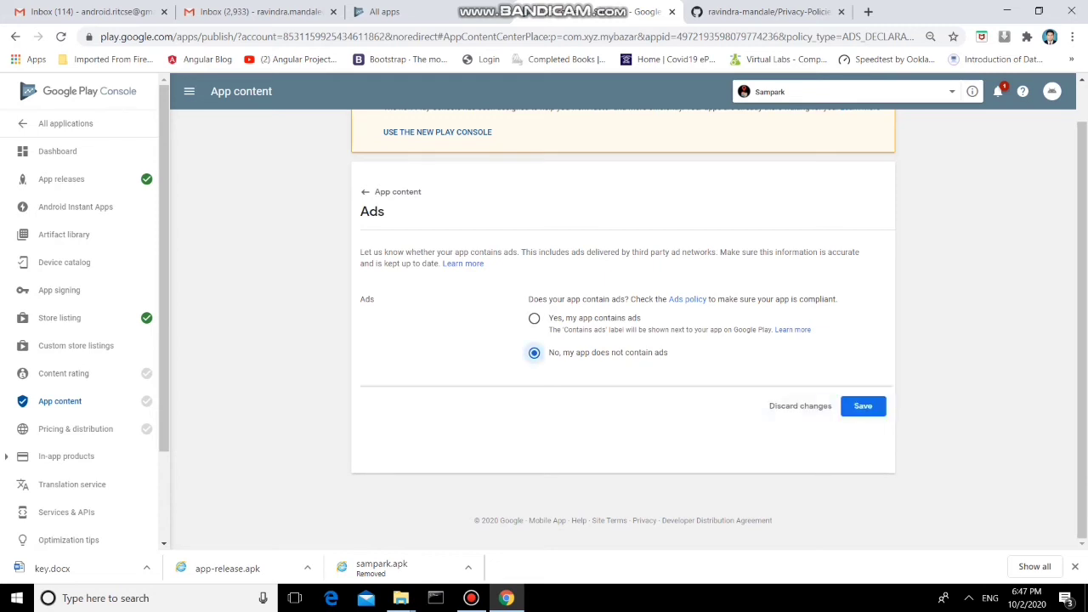
pyautogui.click(863, 406)
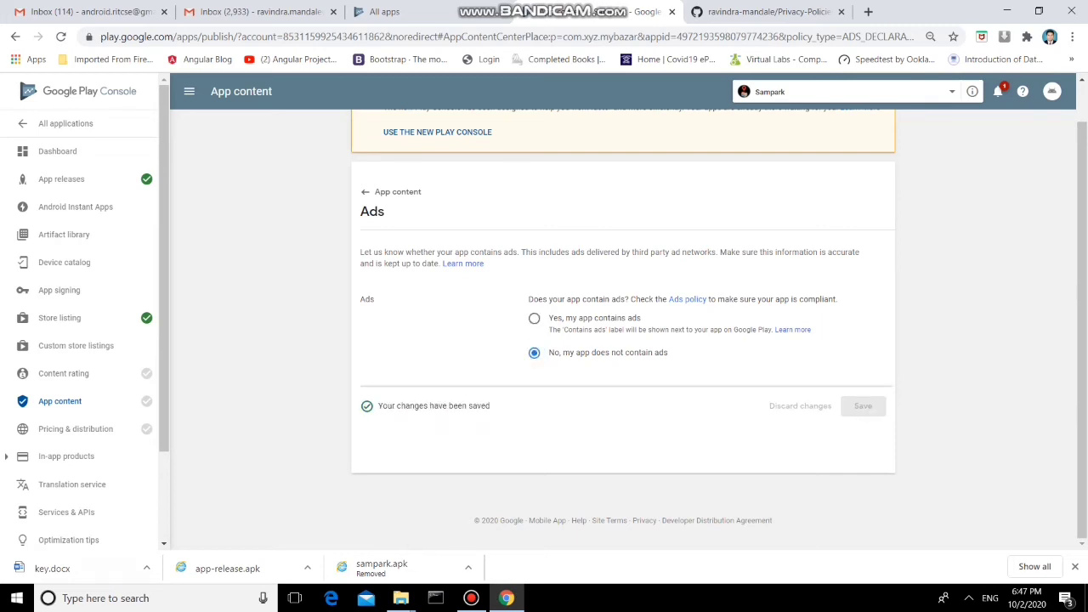
pyautogui.click(393, 192)
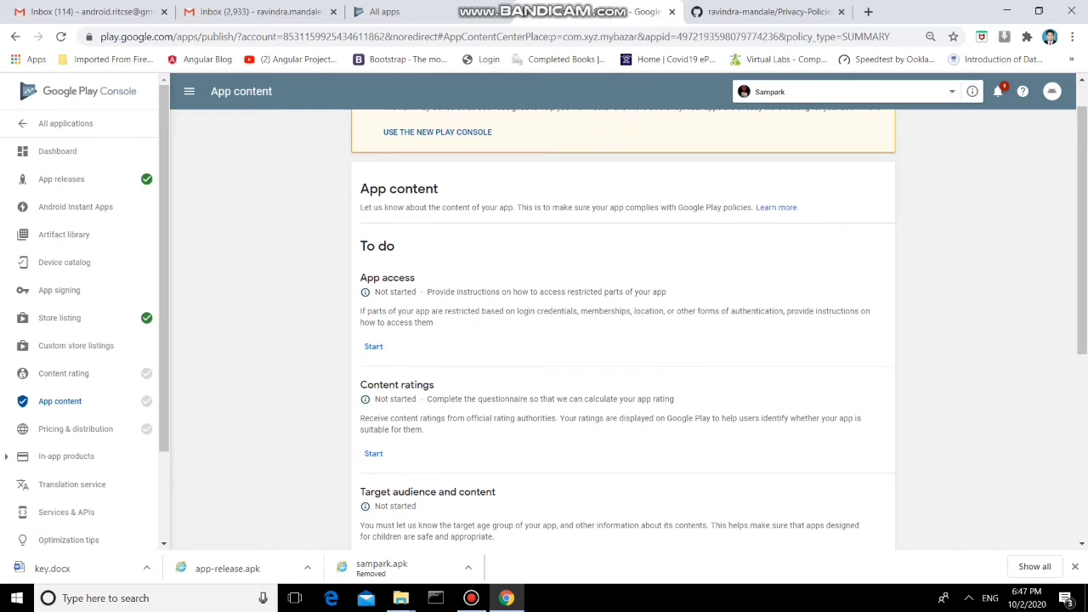
# Step: Declare under App access that all functionality is available without special access, save it and return to the App content overview
pyautogui.click(373, 346)
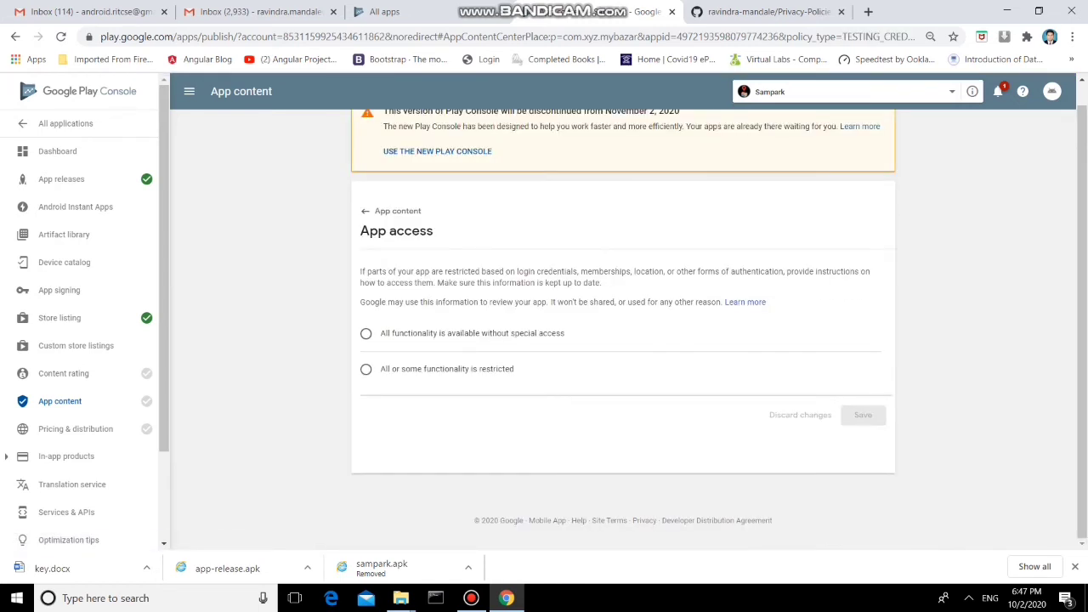
pyautogui.click(367, 333)
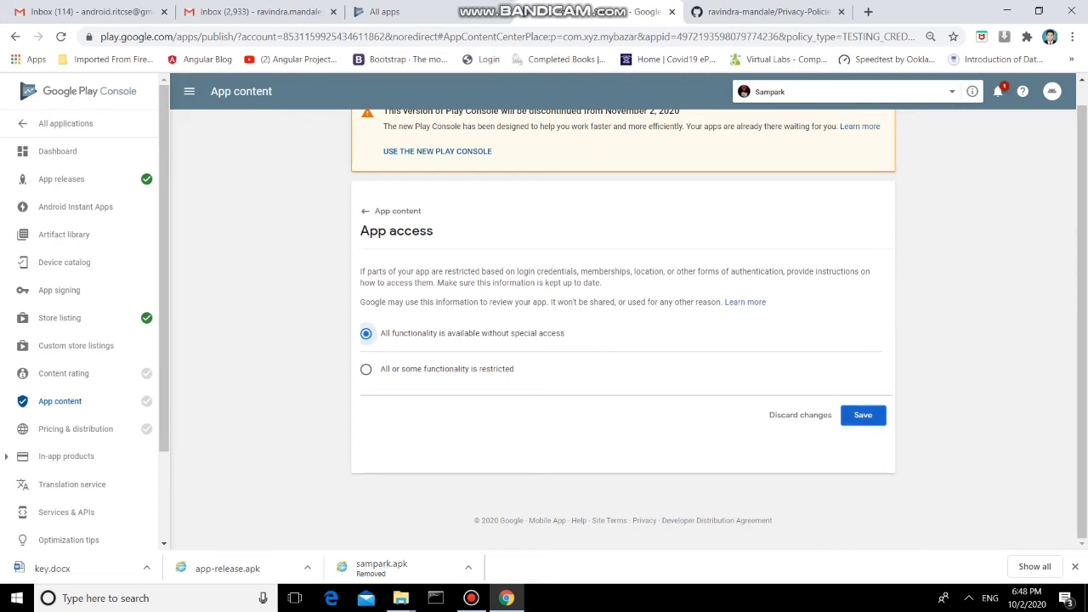
pyautogui.click(863, 415)
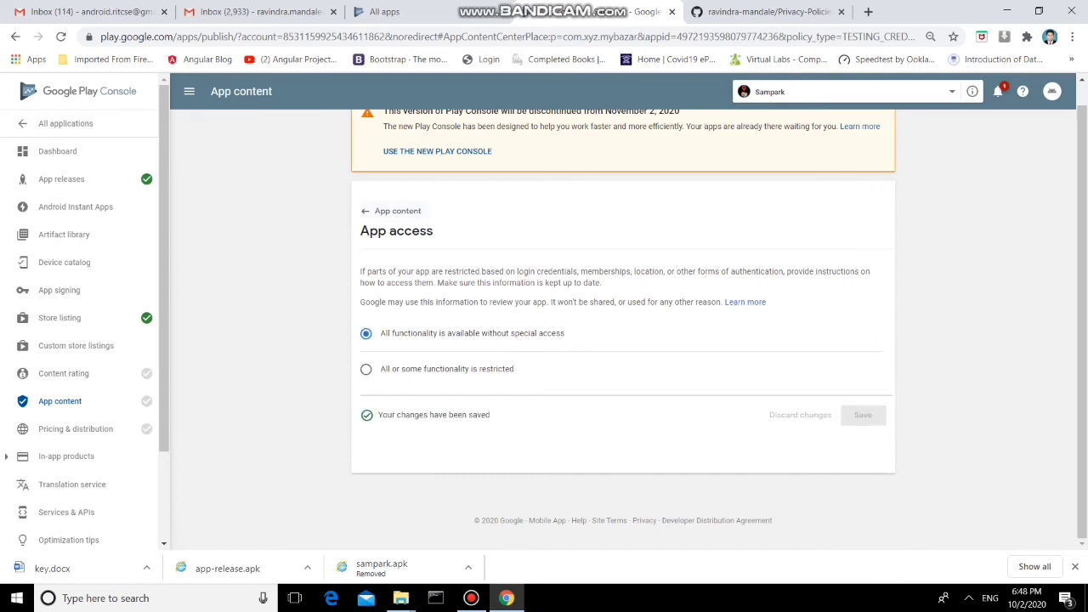
pyautogui.click(393, 210)
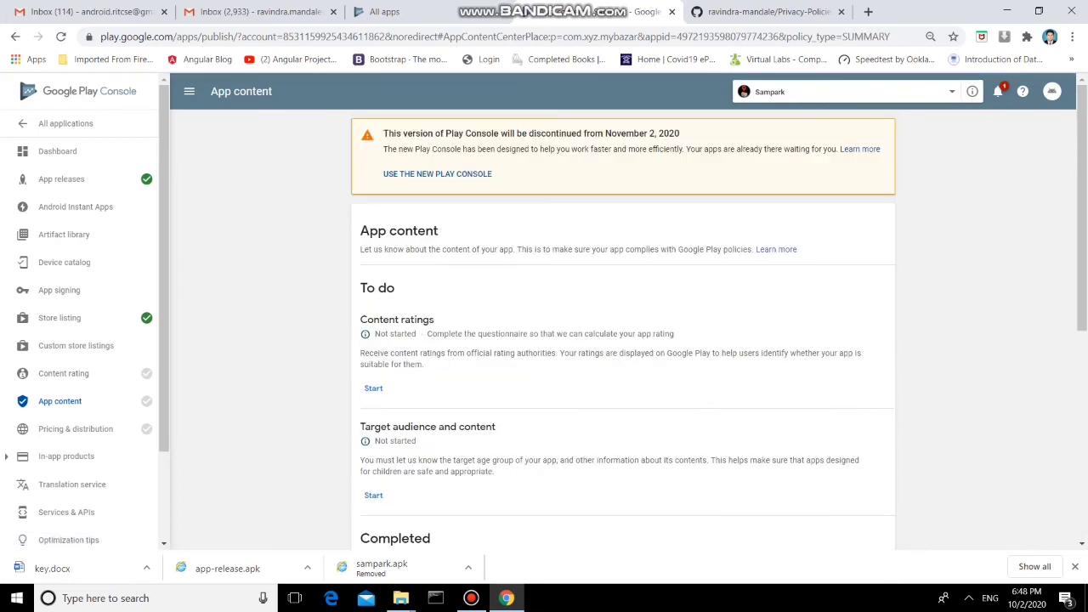
# Step: Start the Content ratings task and continue to the content rating questionnaire
pyautogui.scroll(-2, 623, 332)
pyautogui.scroll(2, 624, 332)
pyautogui.click(373, 388)
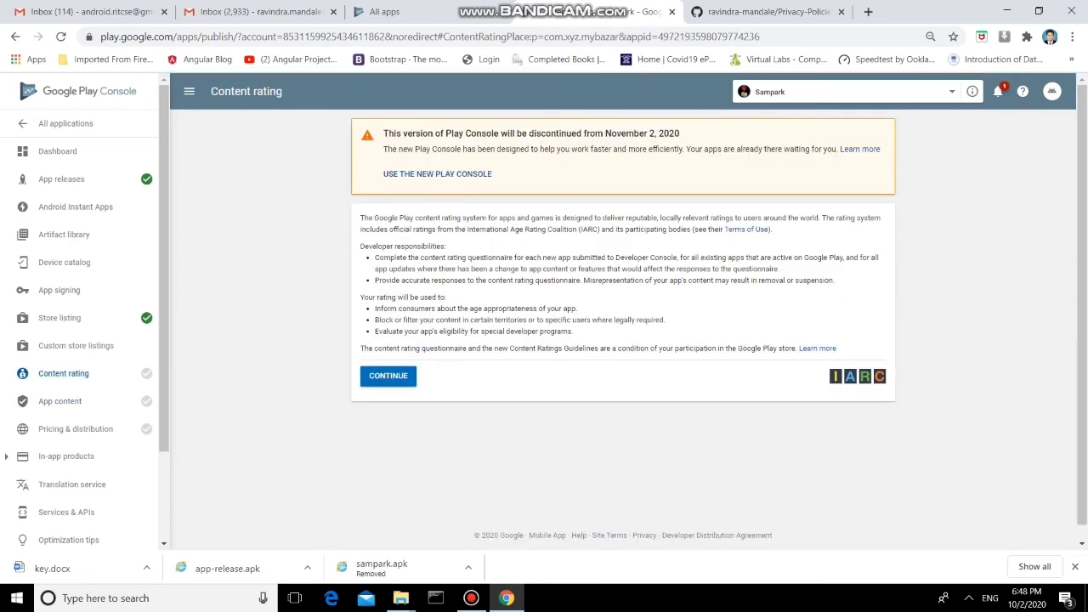
pyautogui.click(389, 376)
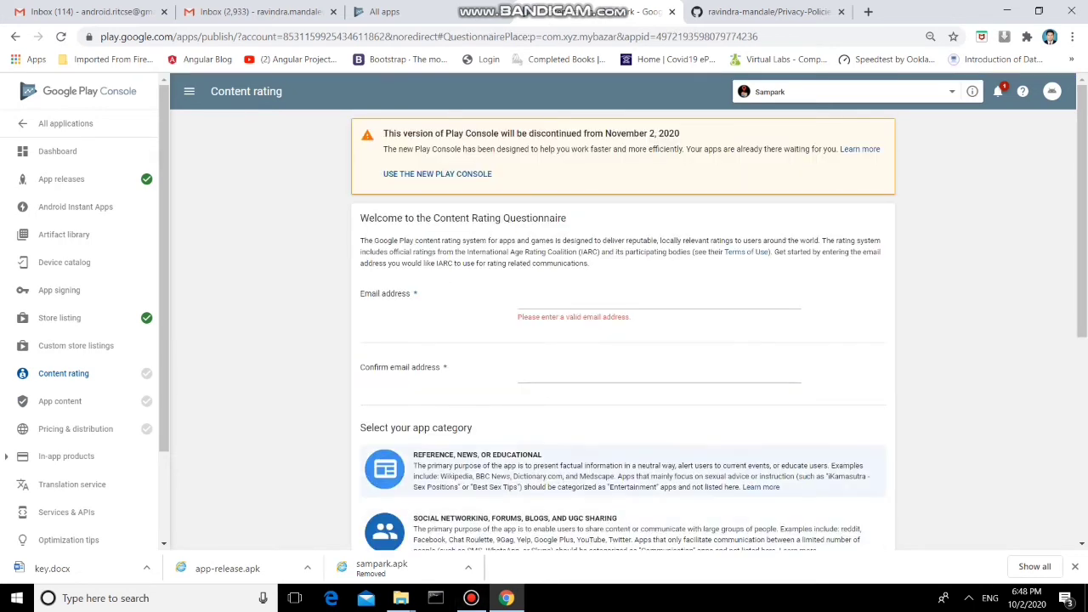
# Step: Copy the contact email from the Details document in the Sampark folder into the questionnaire's email address and confirmation fields
pyautogui.click(401, 598)
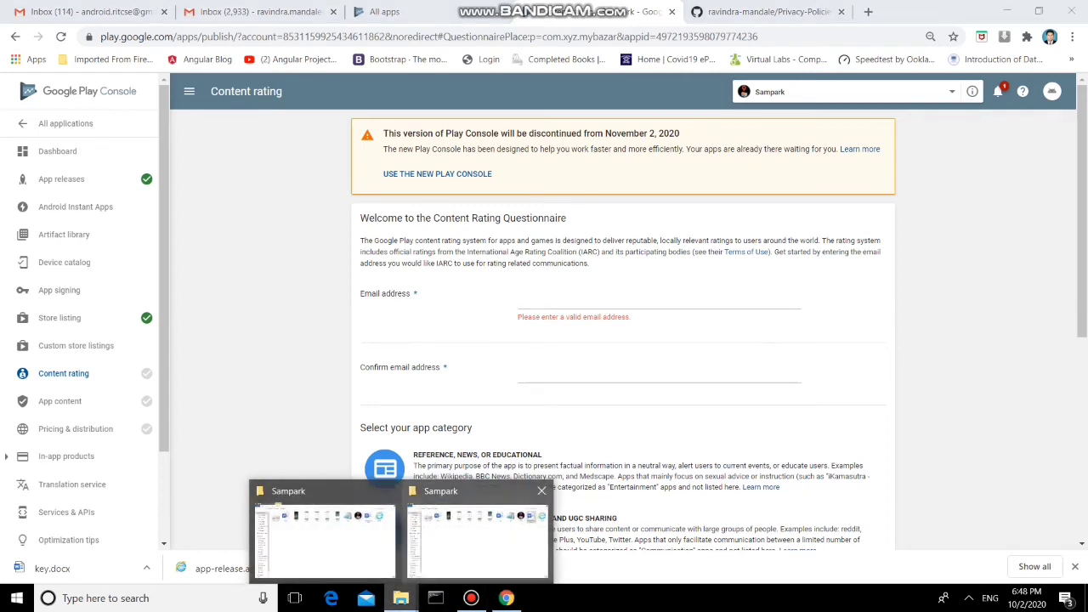
pyautogui.click(477, 536)
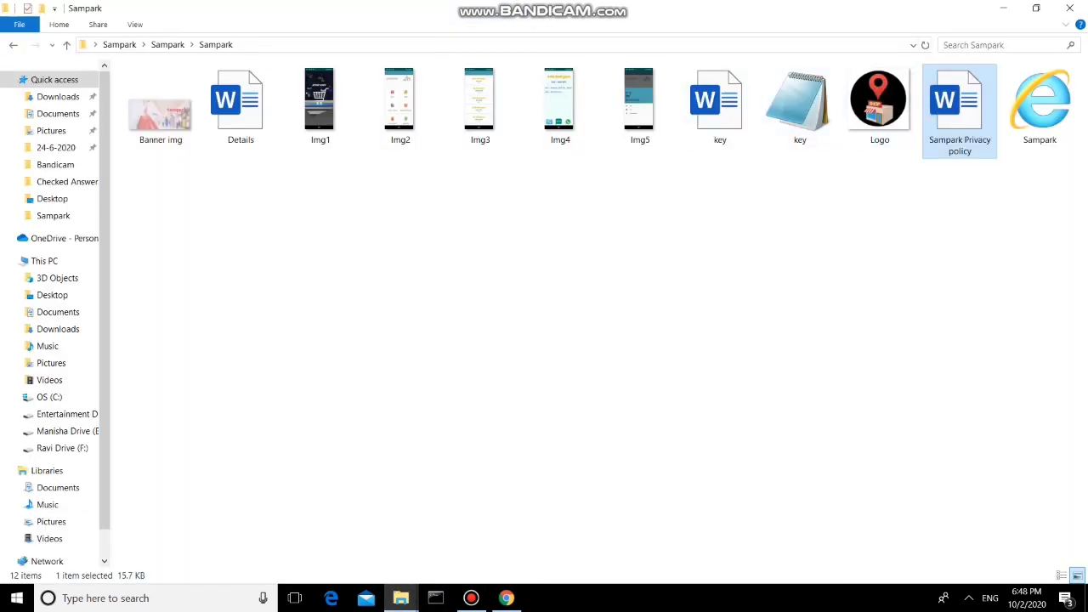
pyautogui.click(239, 106)
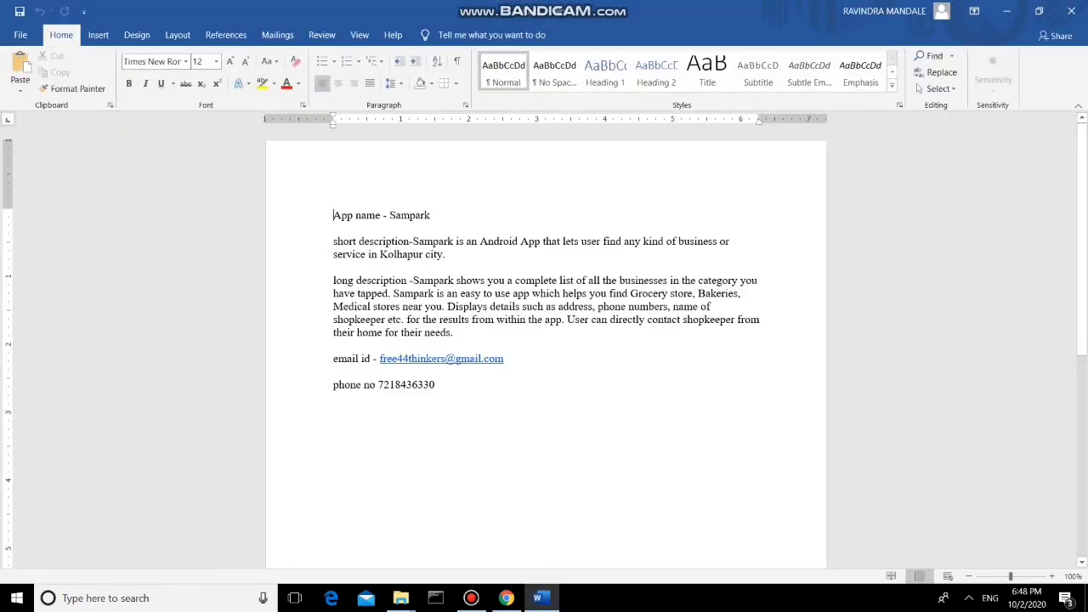
pyautogui.moveTo(380, 359); pyautogui.dragTo(510, 359)
pyautogui.hotkey('ctrl', 'c')
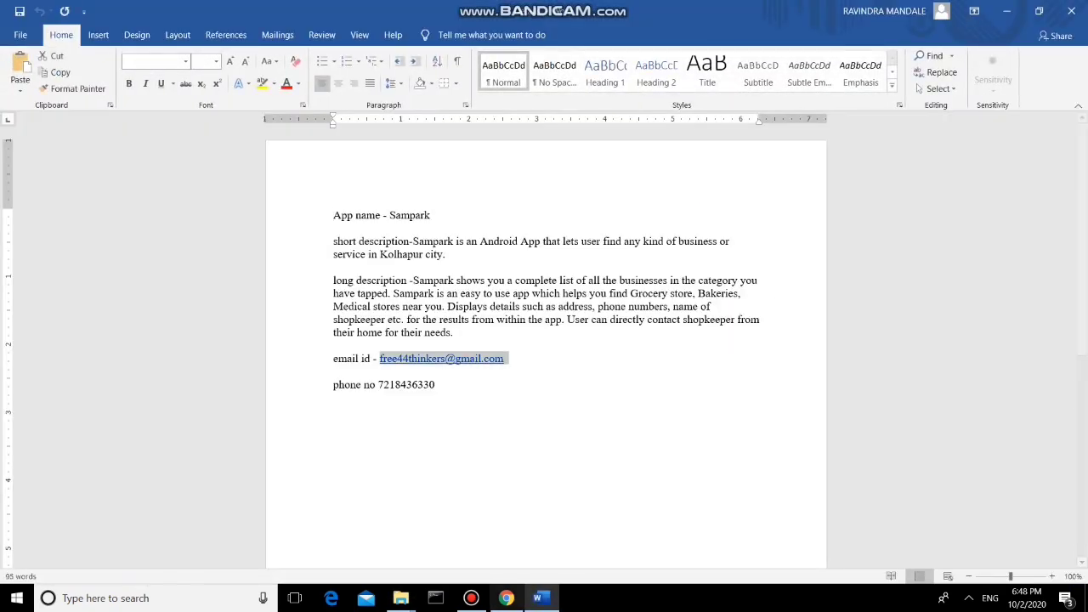
pyautogui.click(506, 598)
pyautogui.hotkey('ctrl', 'v')
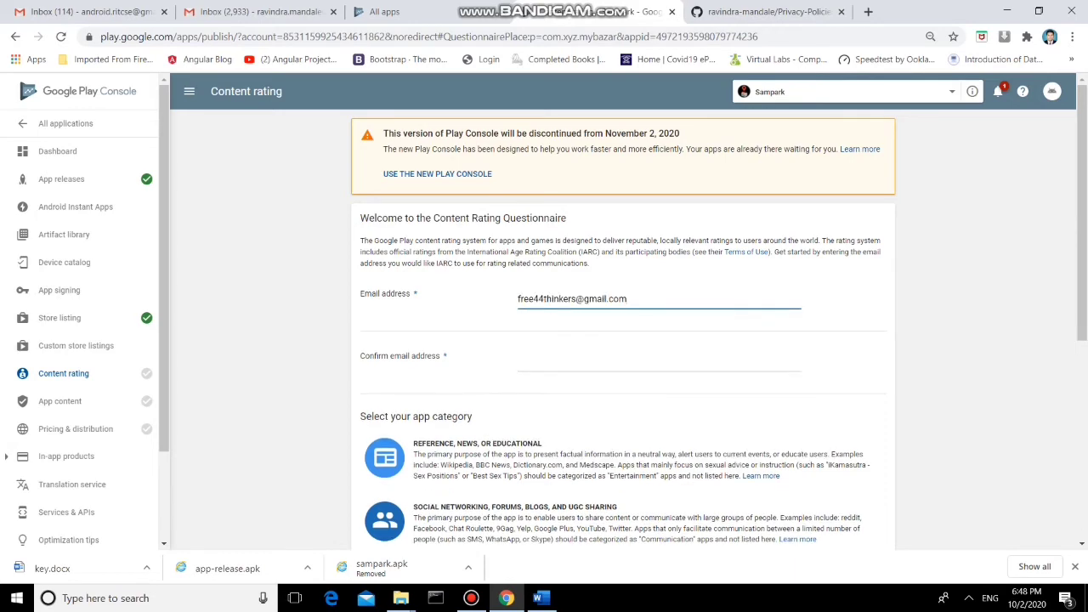
pyautogui.press('Tab')
pyautogui.hotkey('ctrl', 'v')
# Step: Review the app categories against the Details document's description and choose "Utility, Productivity, Communication, or Other"
pyautogui.scroll(-2, 623, 340)
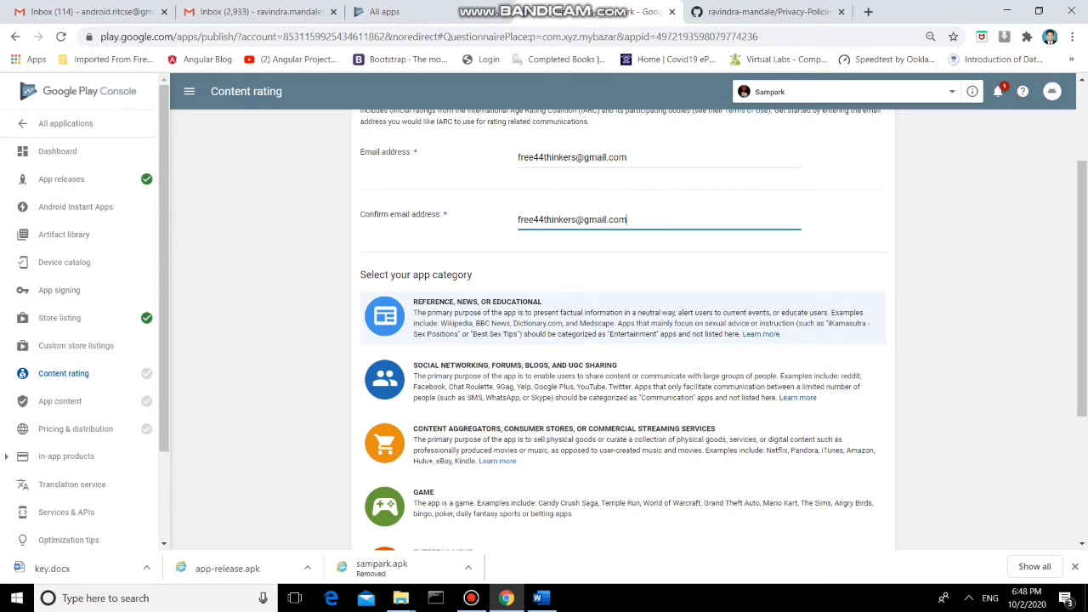
pyautogui.scroll(-2, 621, 341)
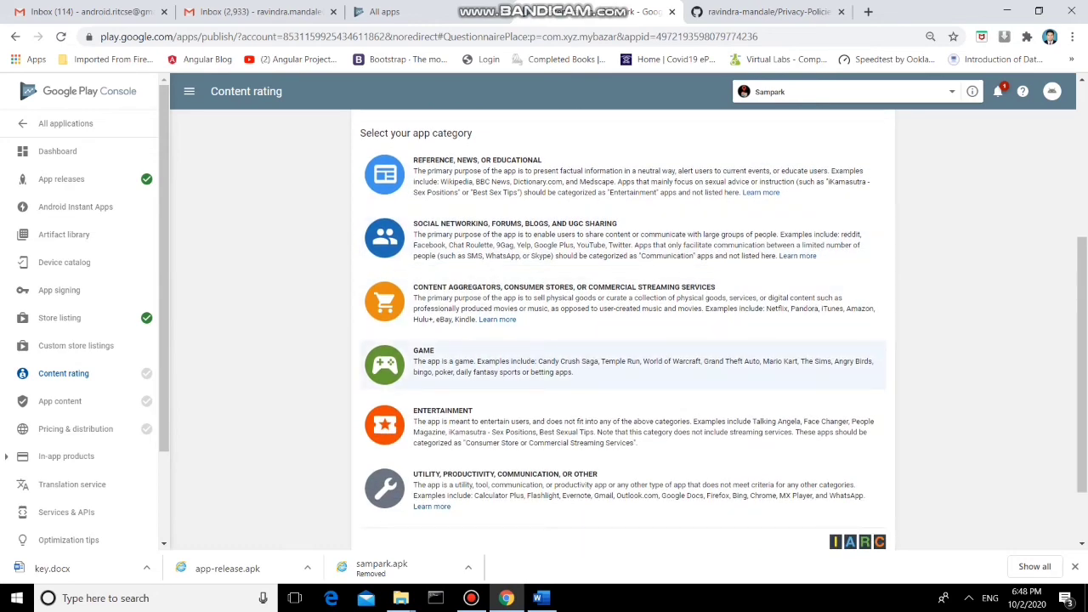
pyautogui.scroll(1, 621, 366)
pyautogui.scroll(-1, 621, 366)
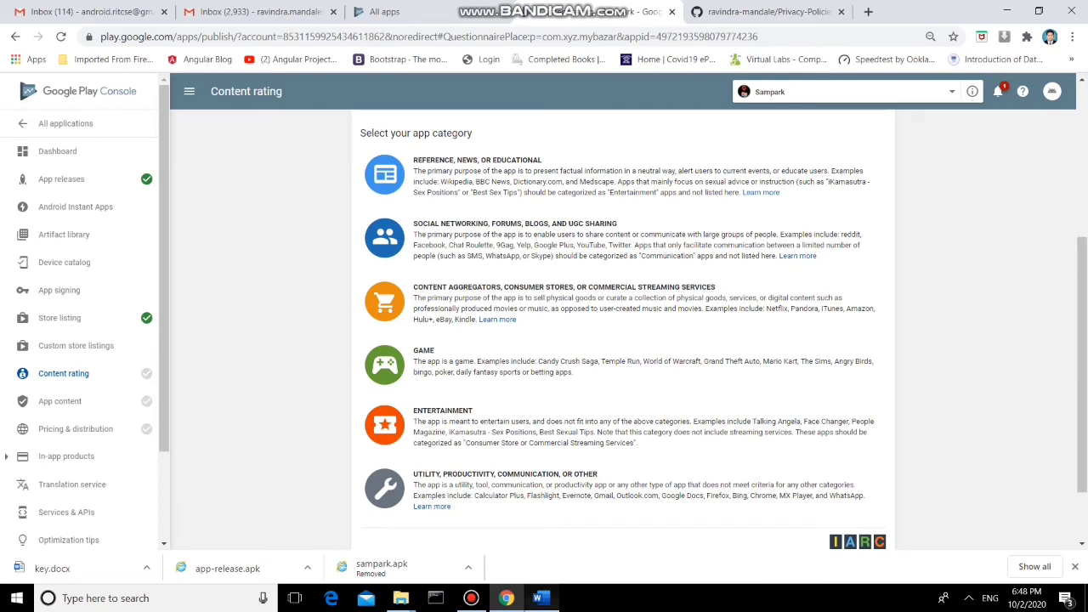
pyautogui.click(537, 598)
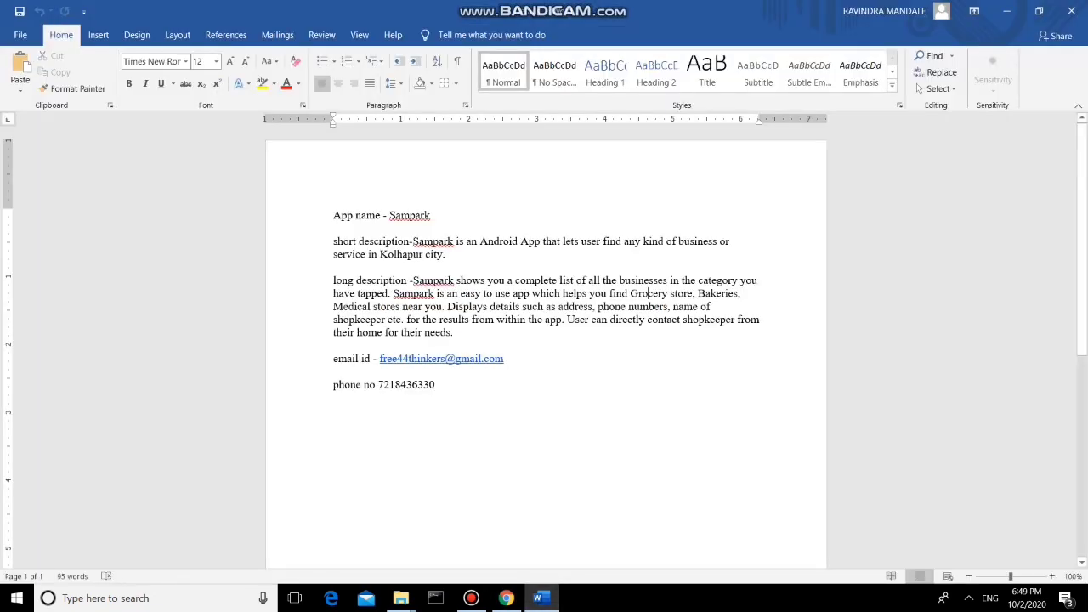
pyautogui.click(506, 597)
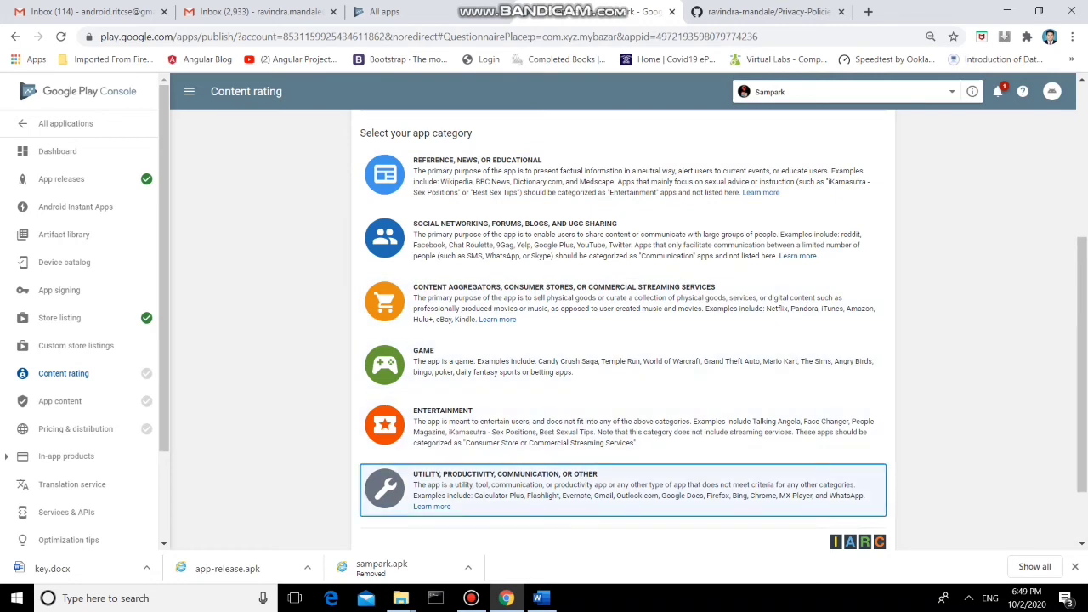
pyautogui.click(505, 485)
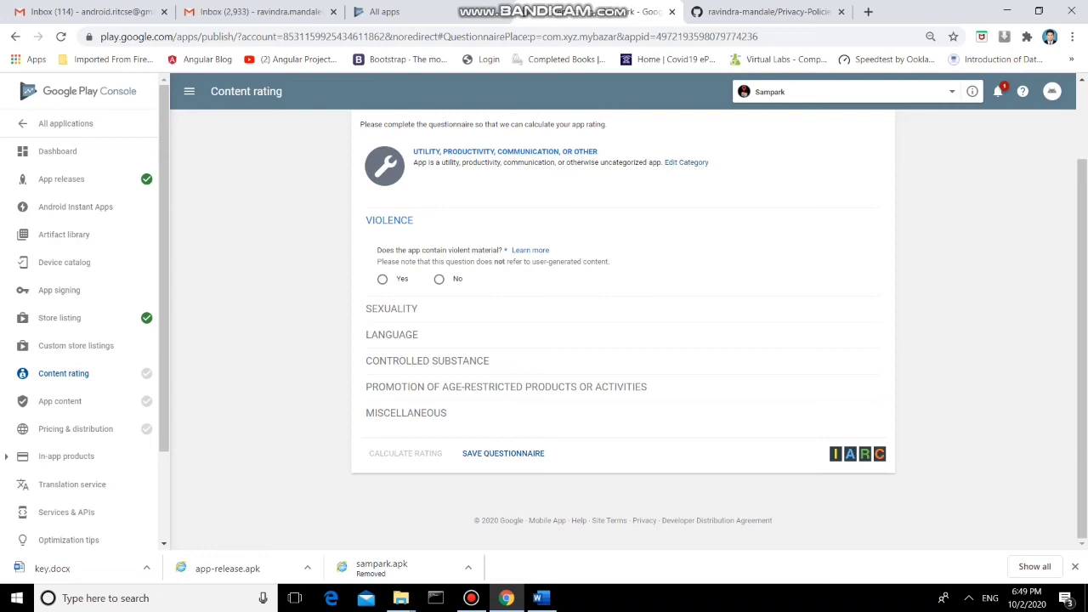
# Step: Answer No to the violence, sexuality, language, controlled substance and age-restricted promotion questions
pyautogui.click(439, 279)
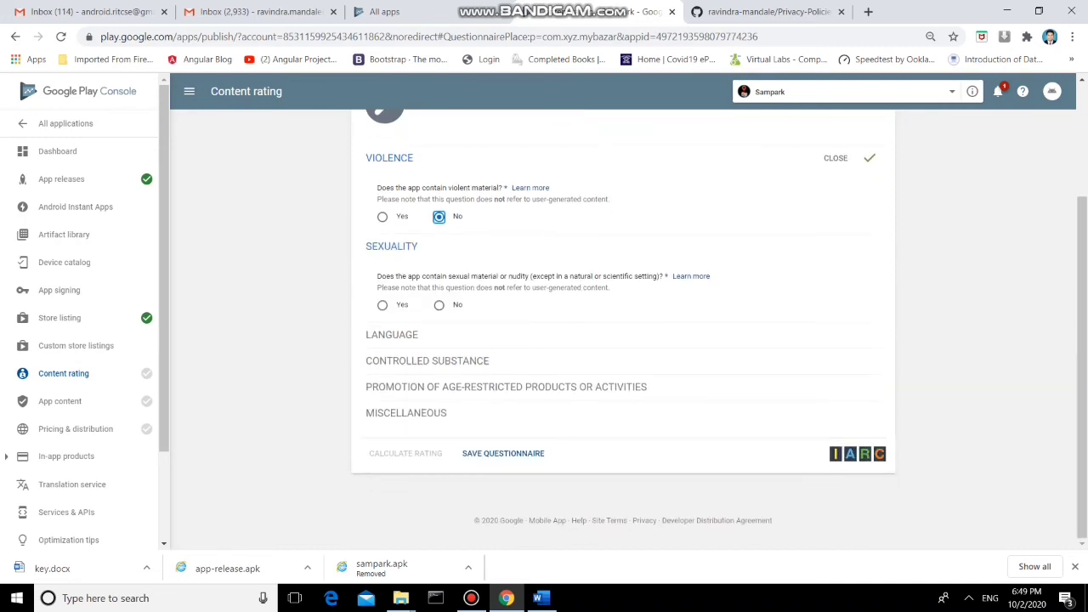
pyautogui.click(439, 305)
pyautogui.scroll(-1, 438, 306)
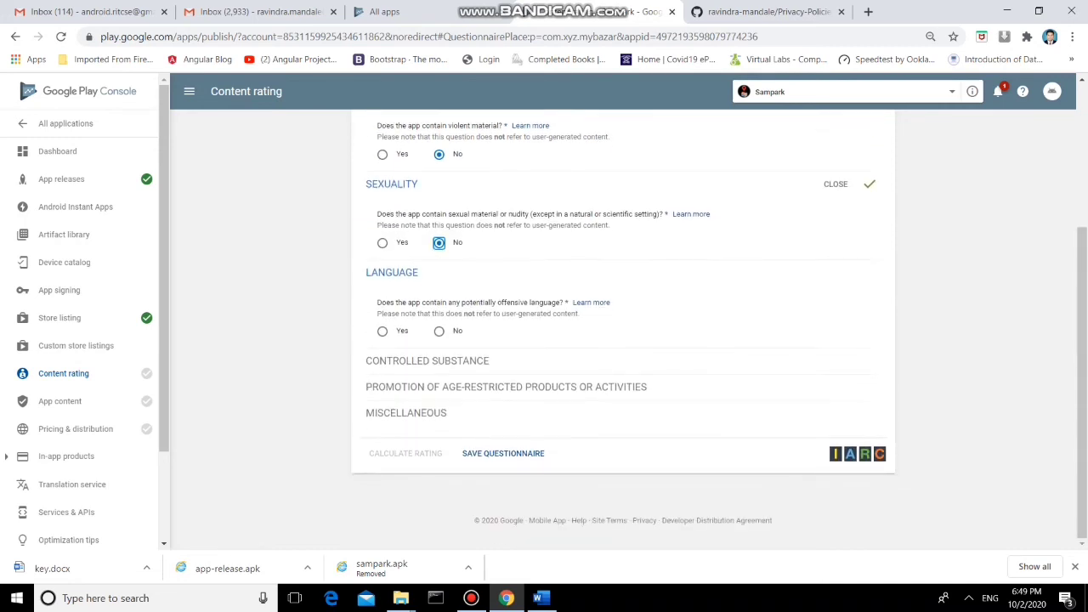
pyautogui.click(439, 332)
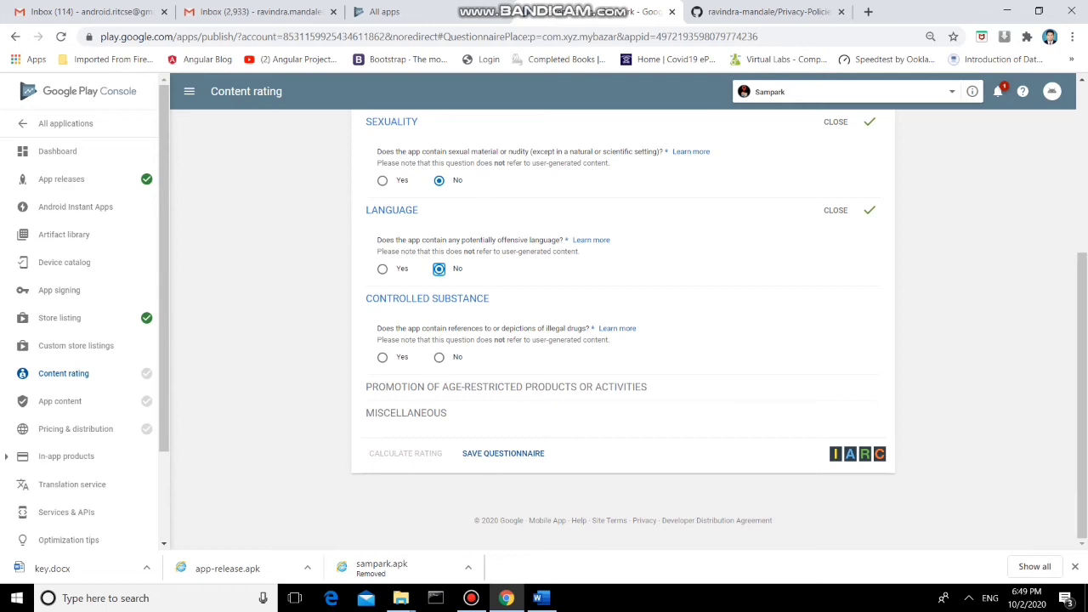
pyautogui.click(439, 357)
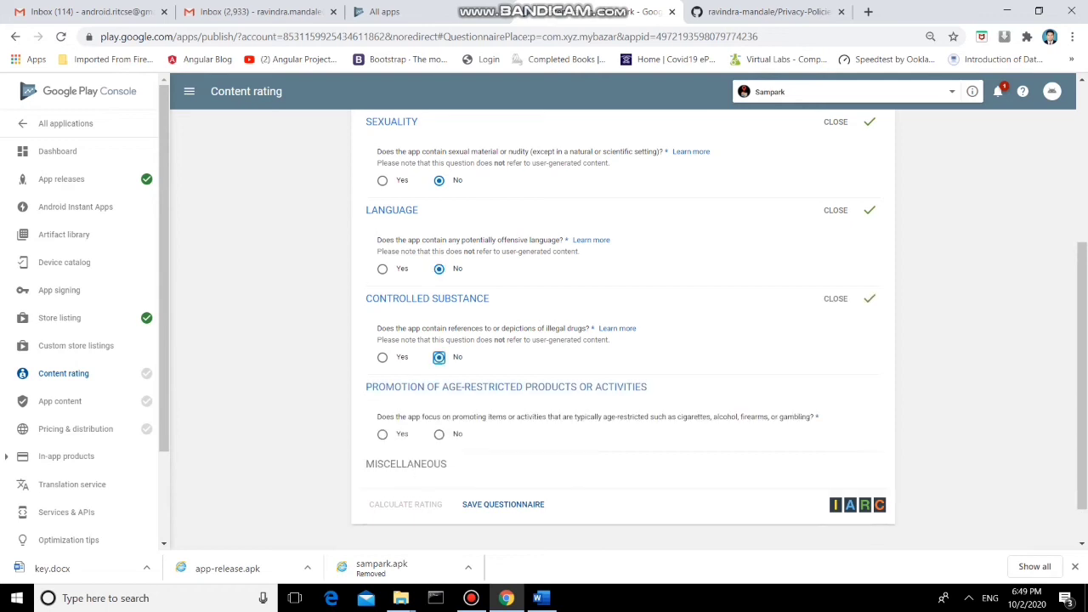
pyautogui.scroll(-1, 439, 357)
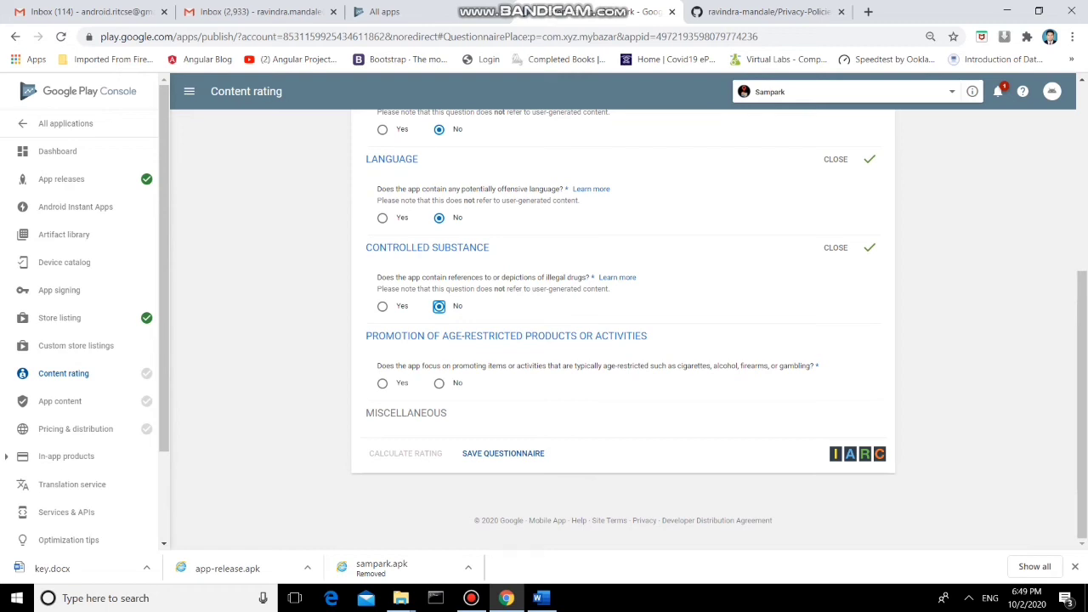
pyautogui.click(439, 384)
# Step: Answer No to all five miscellaneous questions: user interaction, location sharing, digital purchases, Nazi symbols and web browser or search engine
pyautogui.scroll(-2, 439, 383)
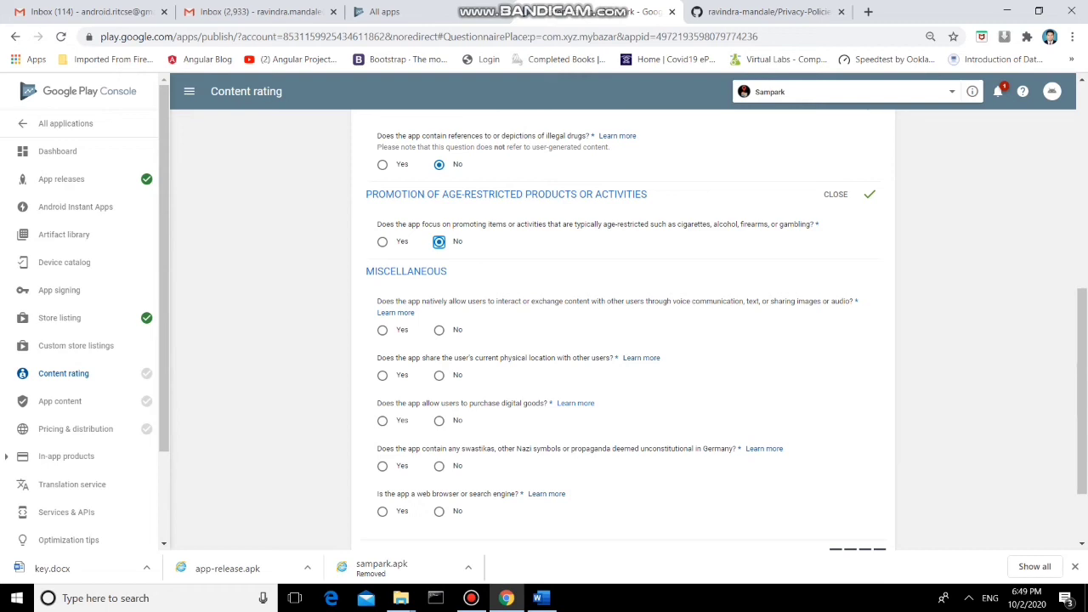
pyautogui.click(439, 329)
pyautogui.scroll(-1, 624, 323)
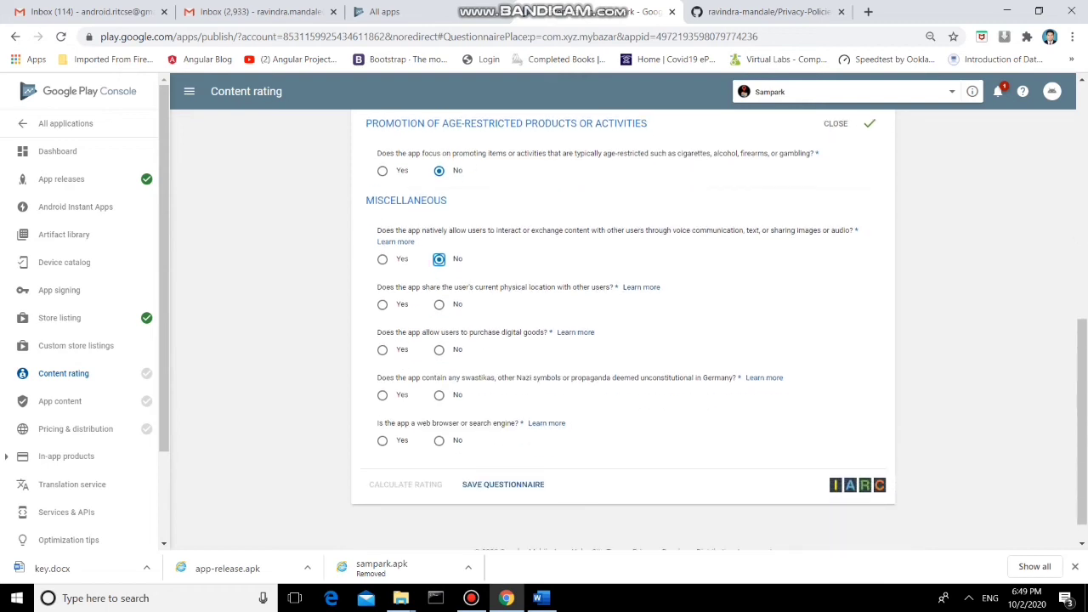
pyautogui.click(439, 304)
pyautogui.click(439, 349)
pyautogui.click(439, 395)
pyautogui.click(439, 441)
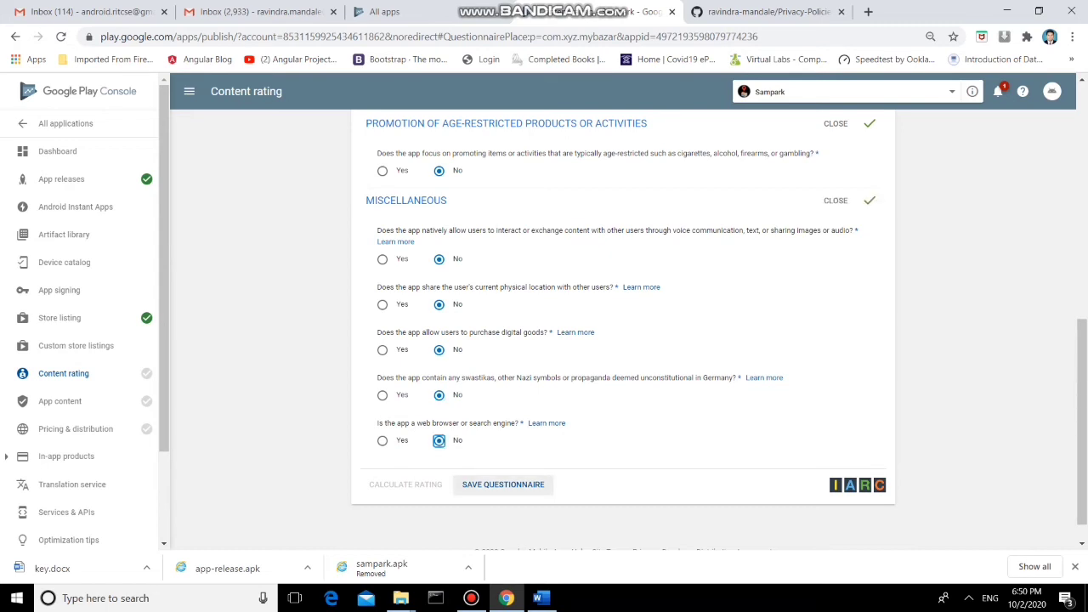
# Step: Save the content rating questionnaire, calculate the rating and apply it to the app
pyautogui.click(503, 484)
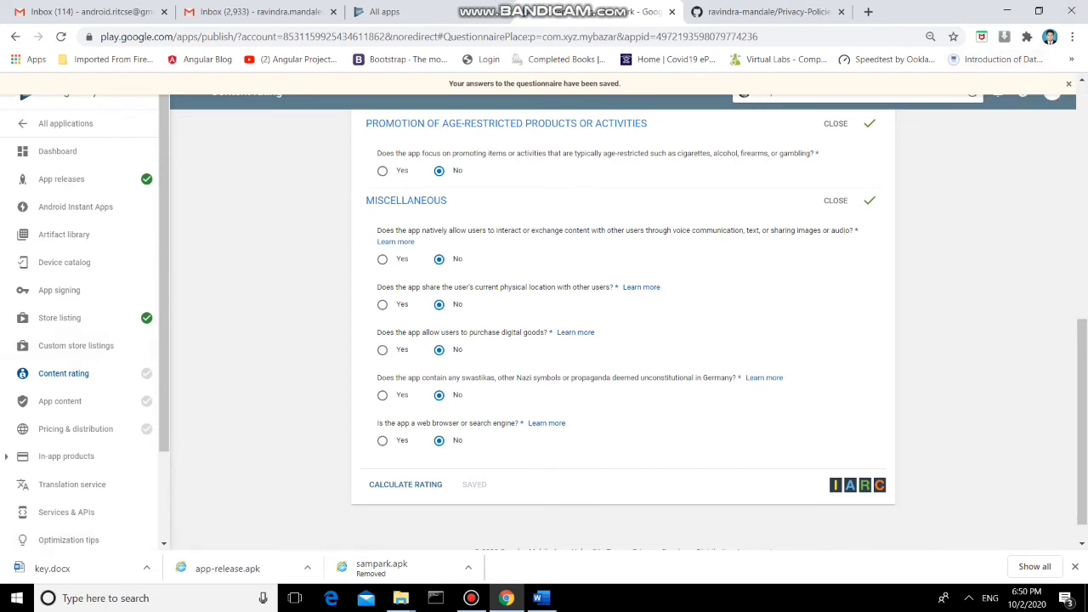
pyautogui.click(406, 485)
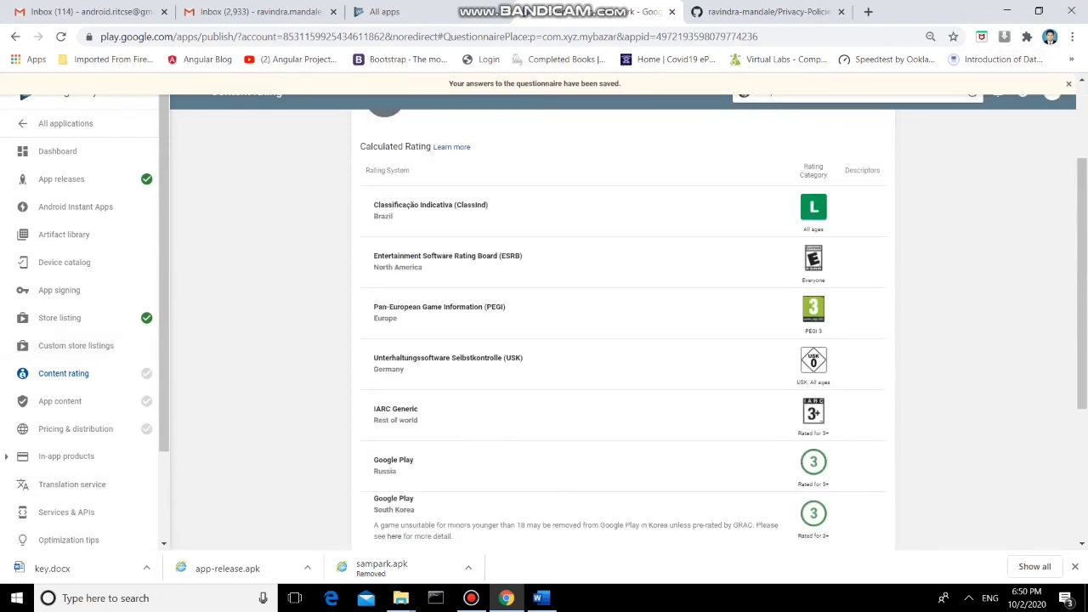
pyautogui.scroll(-3, 623, 330)
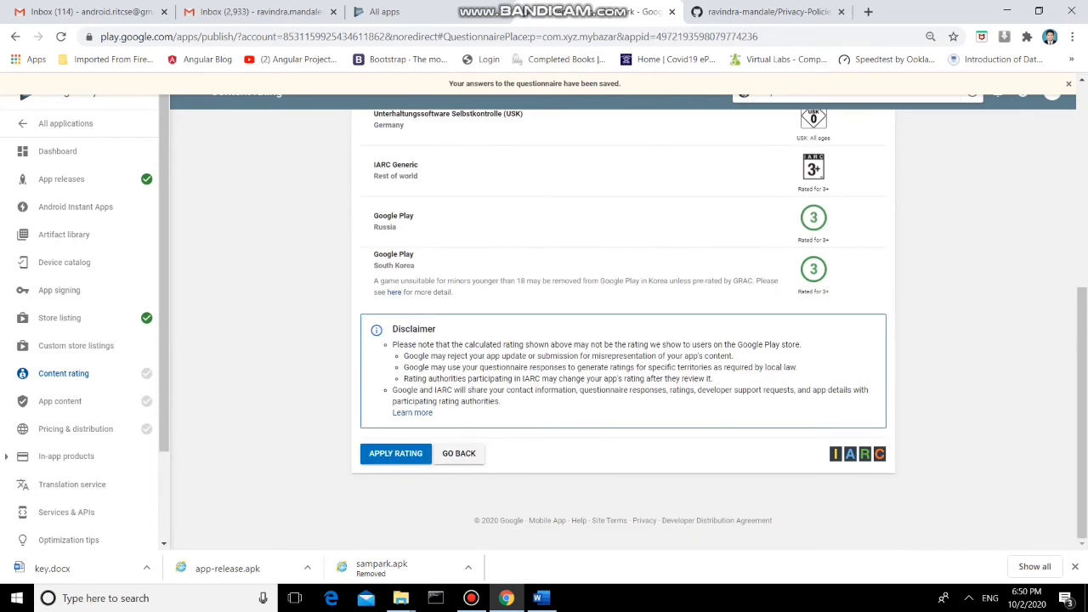
pyautogui.scroll(5, 623, 330)
pyautogui.scroll(-5, 624, 330)
pyautogui.click(396, 453)
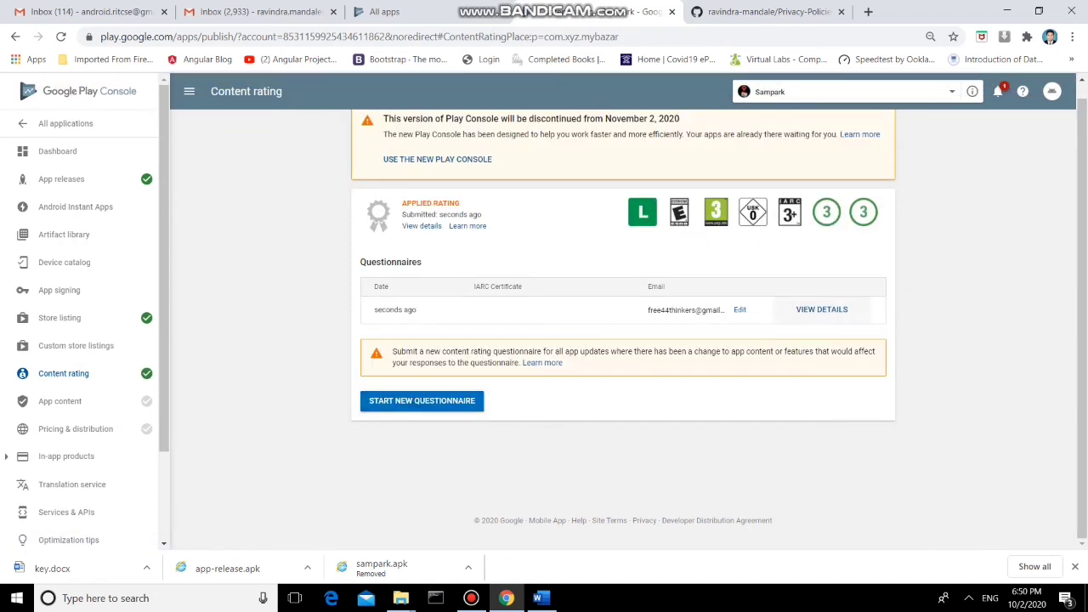
# Step: View the submitted questionnaire's rating details for each rating system and close them
pyautogui.click(822, 310)
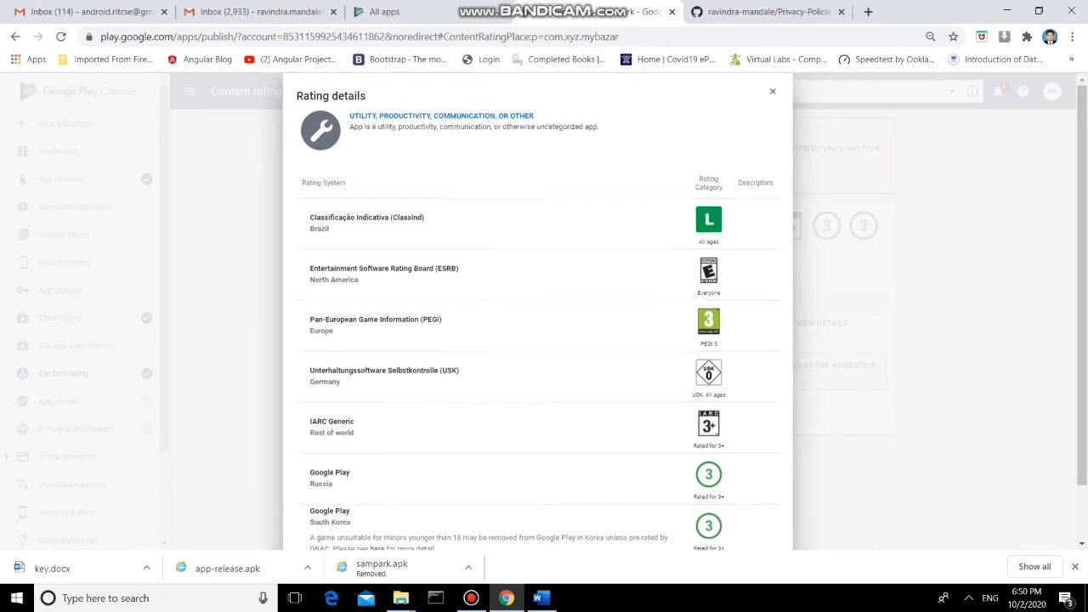
pyautogui.scroll(-1, 537, 311)
pyautogui.scroll(1, 538, 311)
pyautogui.click(773, 93)
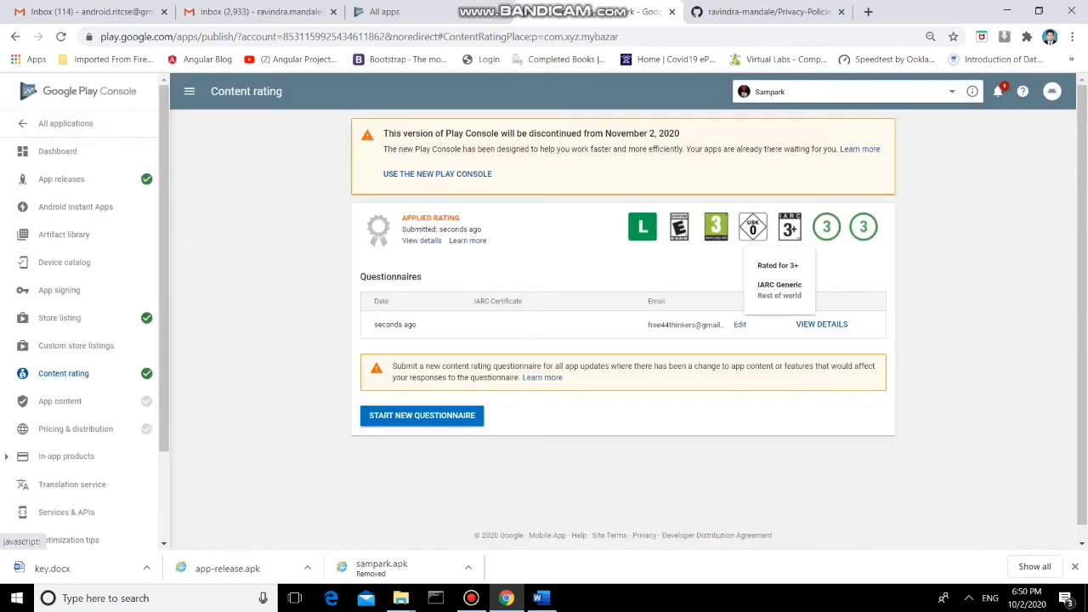
pyautogui.moveTo(642, 228)
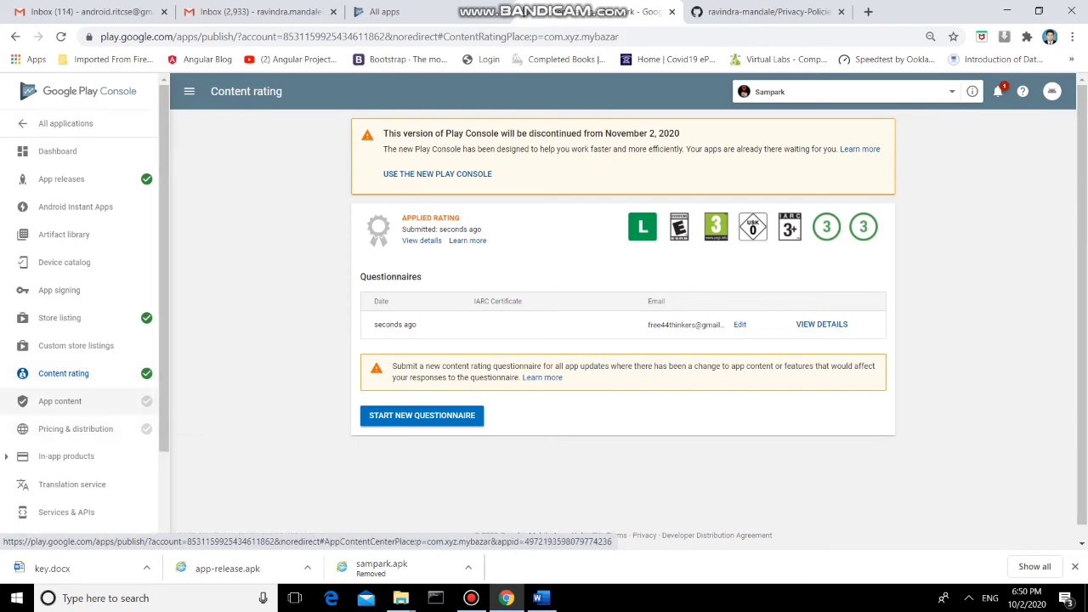
# Step: Start the Target audience and content declaration under App content and set the target age group to 18 and over
pyautogui.click(113, 400)
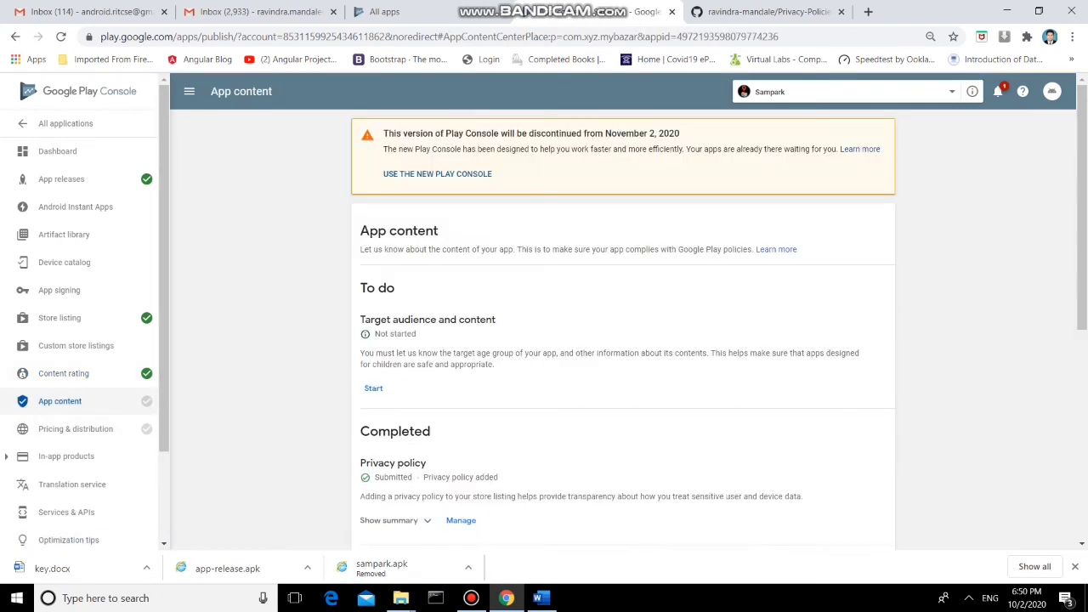
pyautogui.scroll(-1, 623, 323)
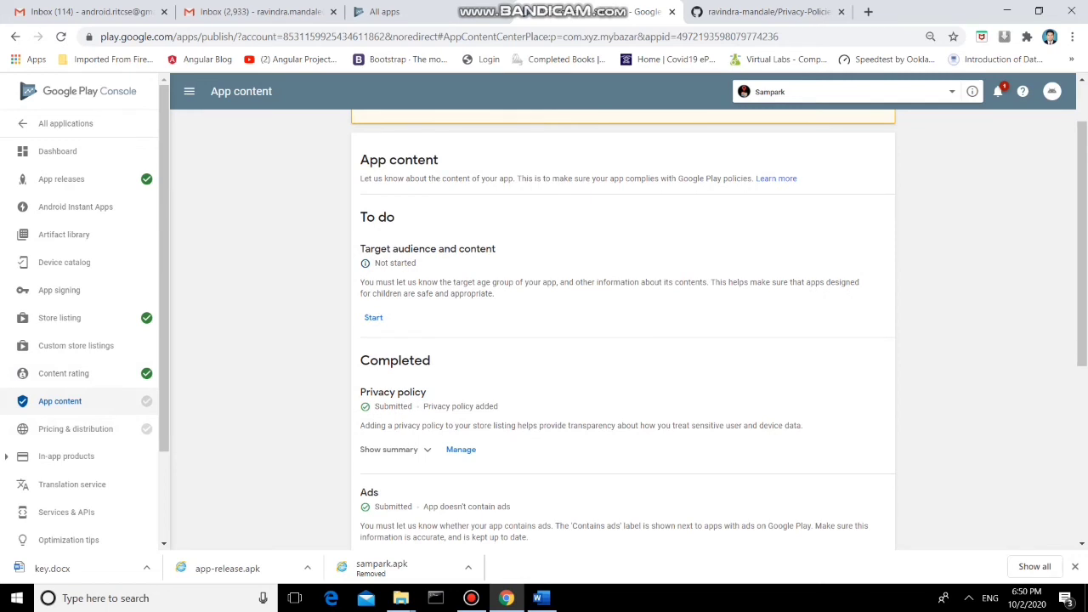
pyautogui.click(373, 318)
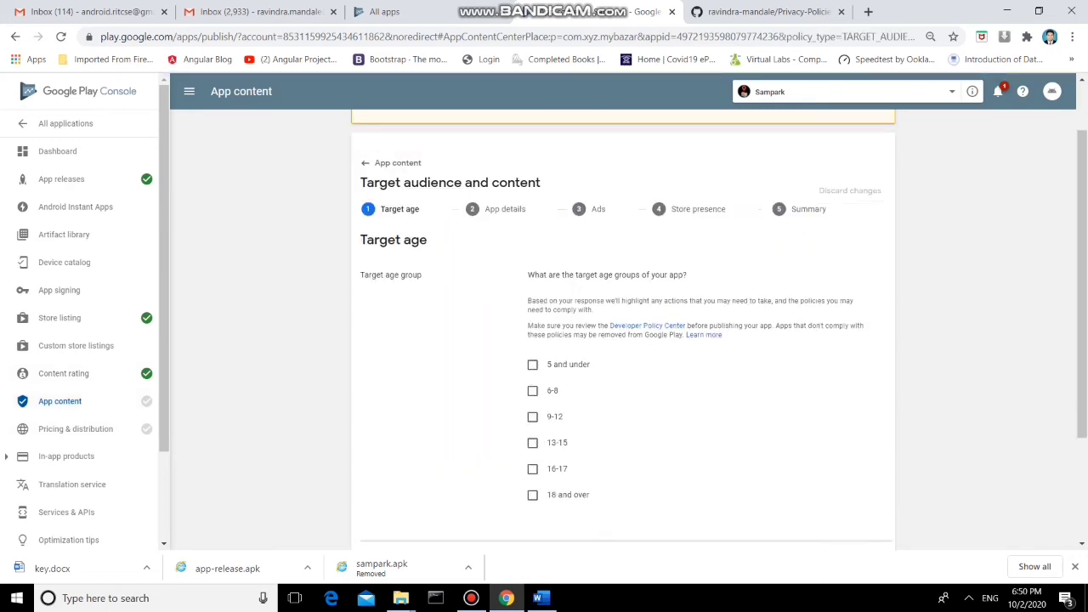
pyautogui.scroll(-1, 623, 323)
pyautogui.scroll(-1, 532, 374)
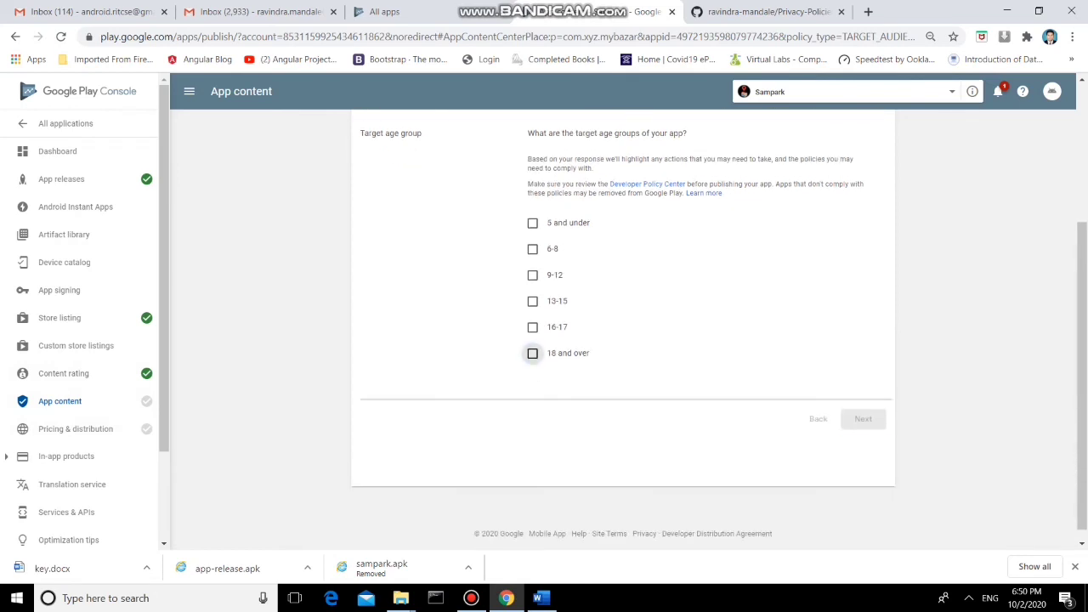
pyautogui.click(533, 353)
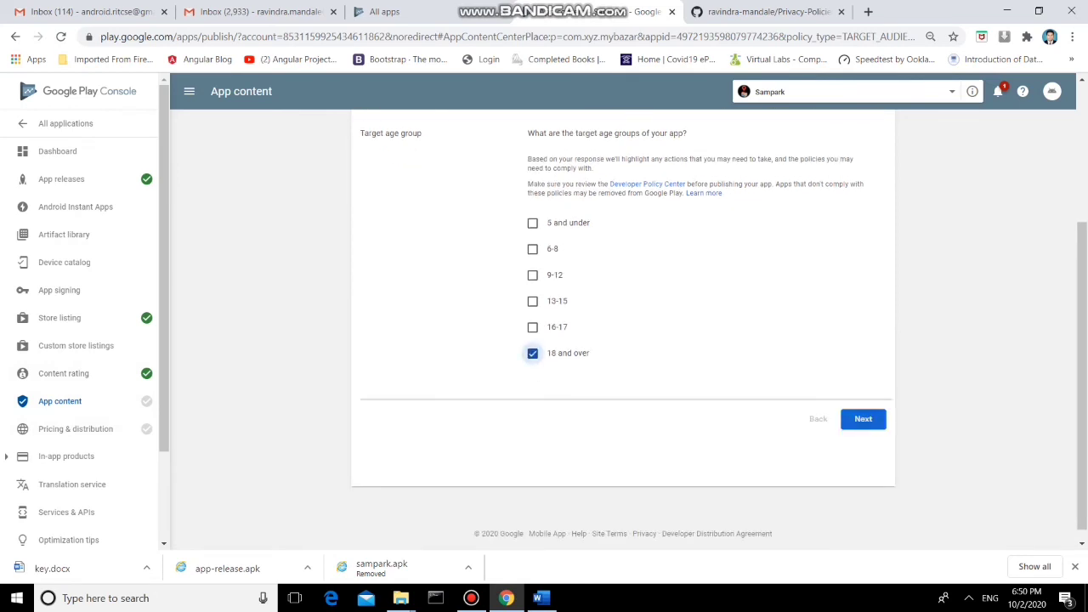
pyautogui.click(863, 418)
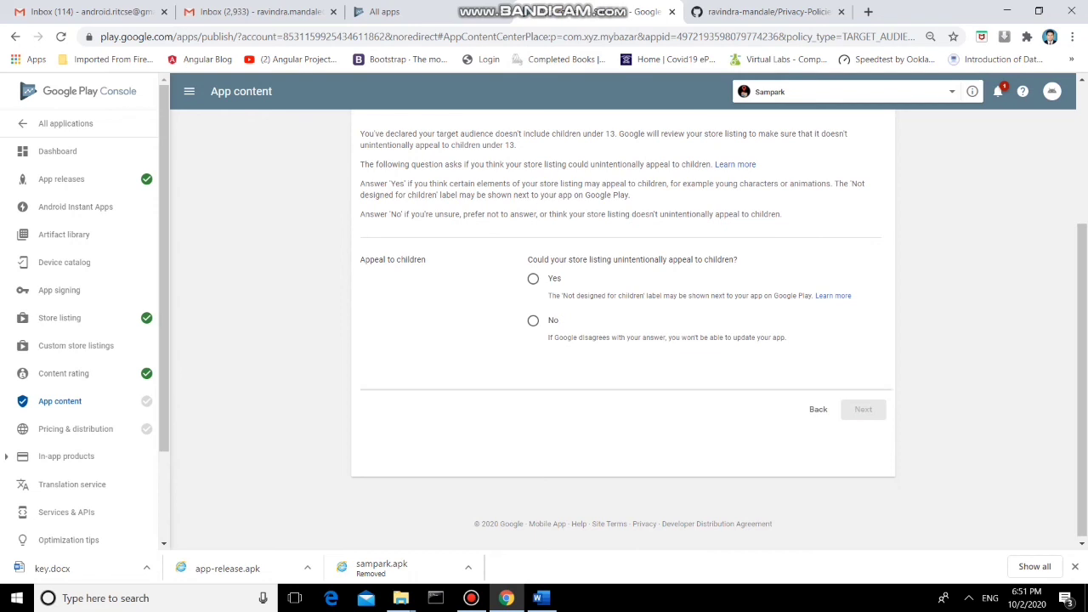
# Step: Declare that the store listing doesn't unintentionally appeal to children, save the target audience declaration and return to the App content overview
pyautogui.click(533, 321)
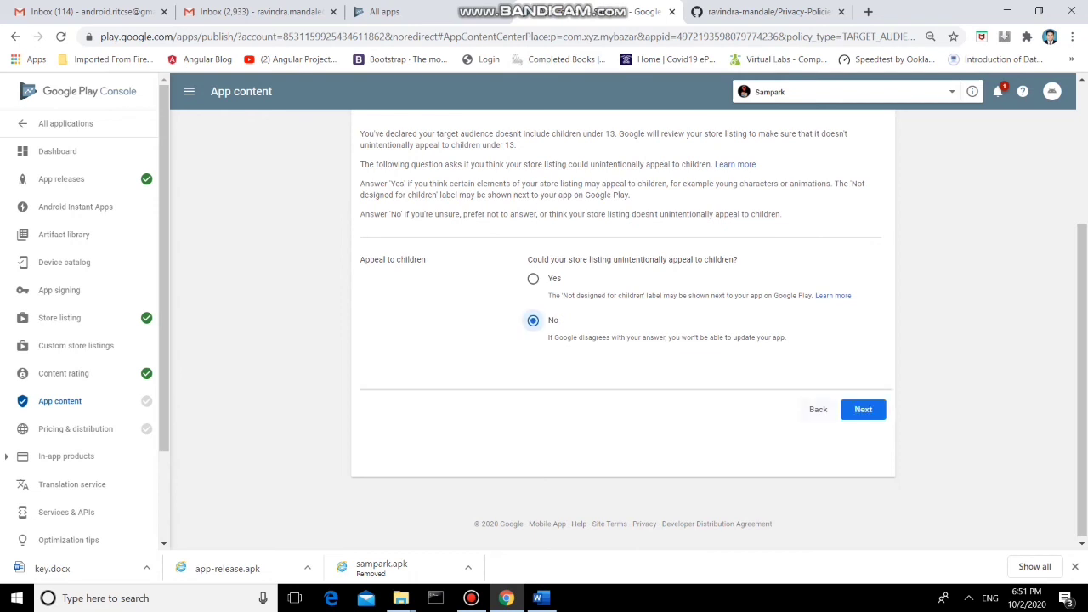
pyautogui.click(864, 410)
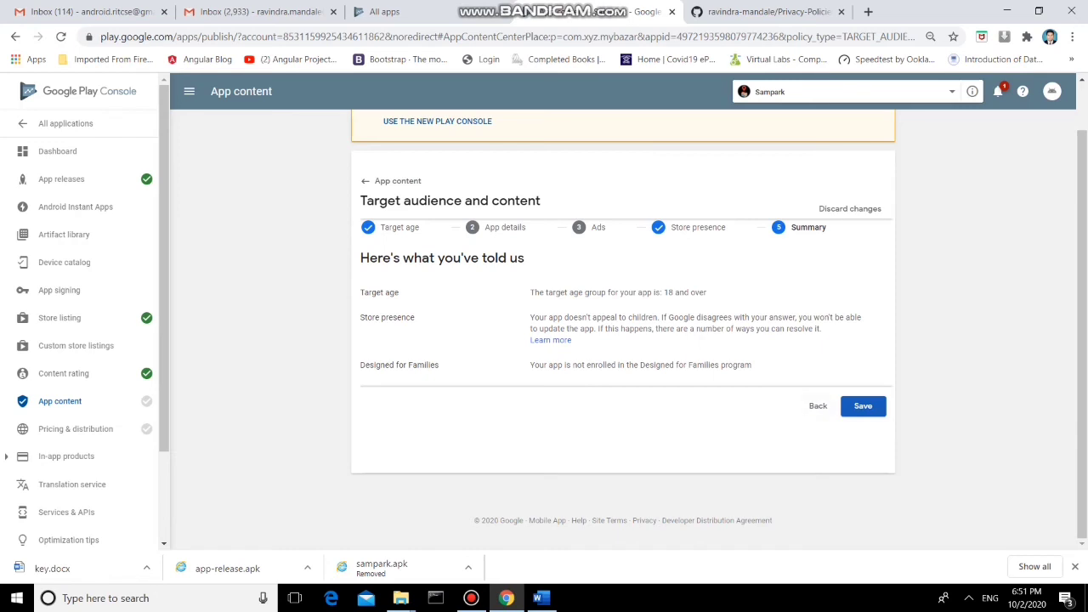
pyautogui.click(864, 408)
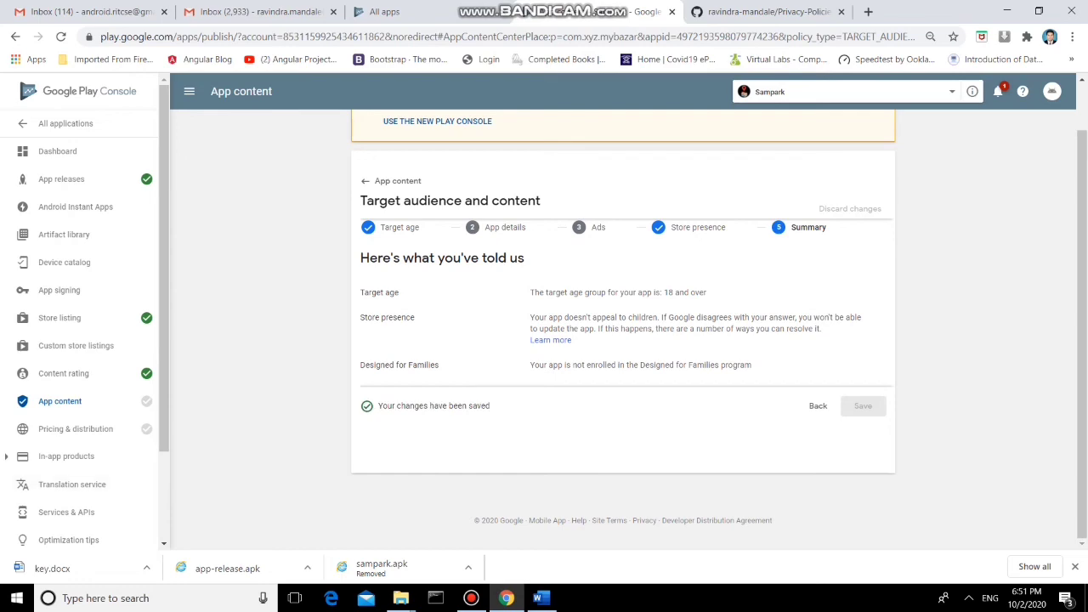
pyautogui.click(393, 181)
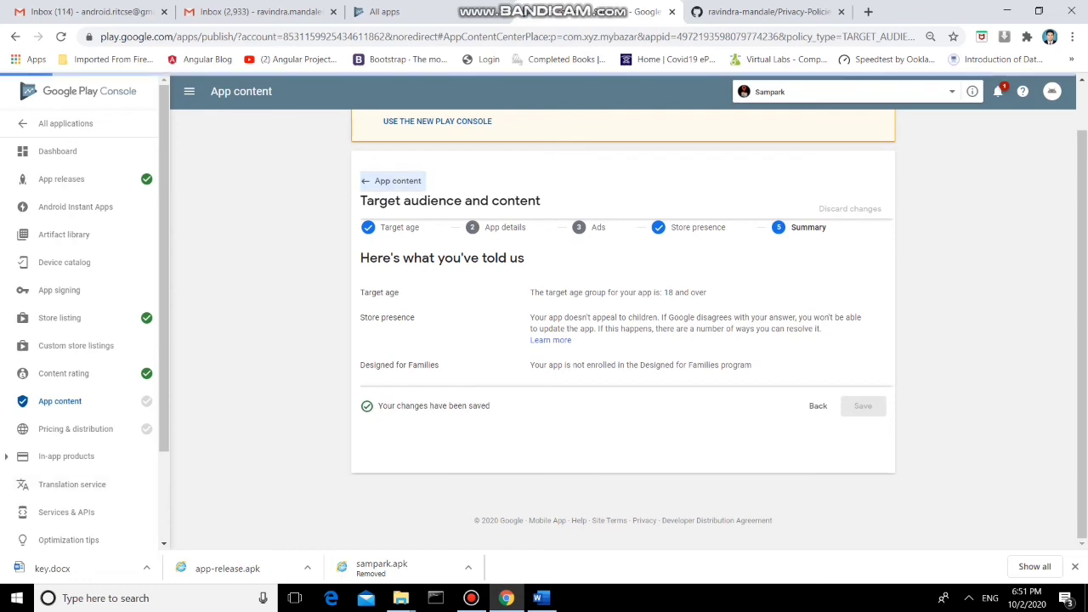
# Step: Review the submission status of the privacy policy, ads, app access, content ratings and target audience declarations
pyautogui.scroll(-3, 624, 330)
pyautogui.scroll(4, 624, 329)
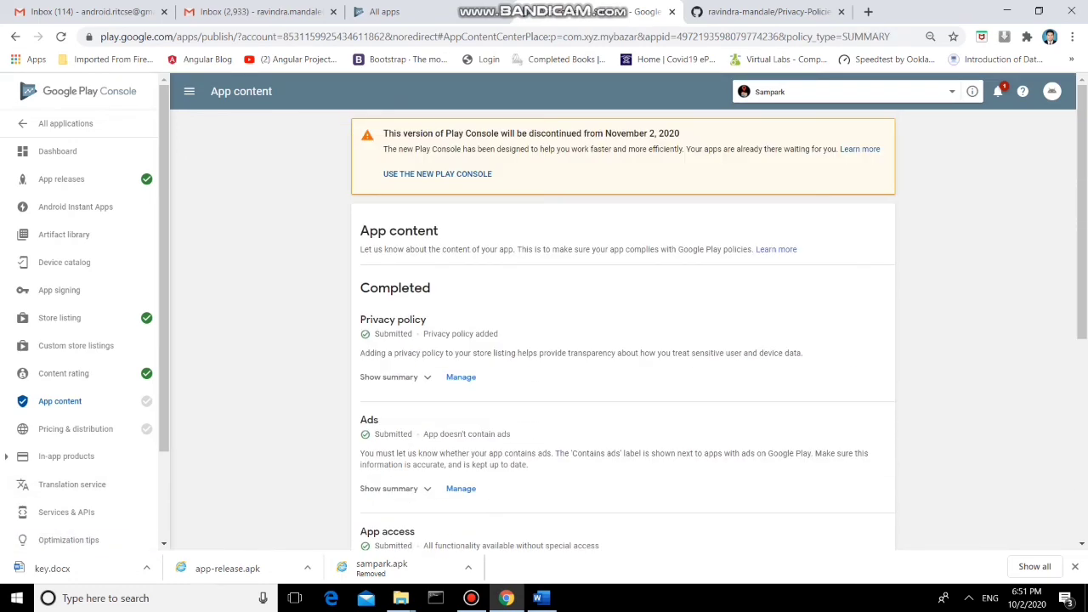
pyautogui.scroll(-2, 624, 330)
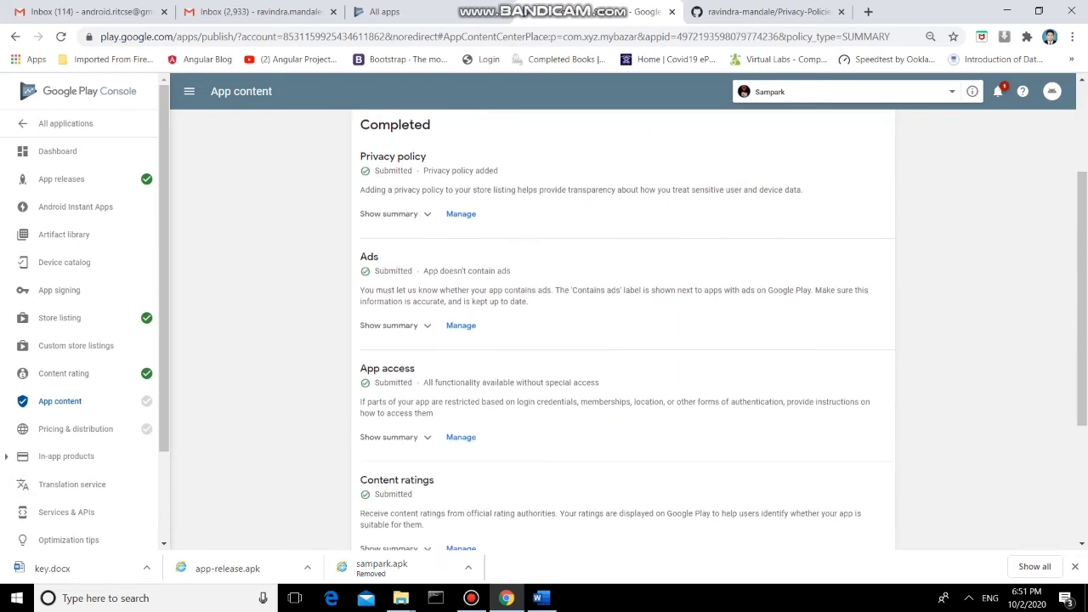
pyautogui.scroll(-1, 623, 330)
pyautogui.scroll(-2, 624, 330)
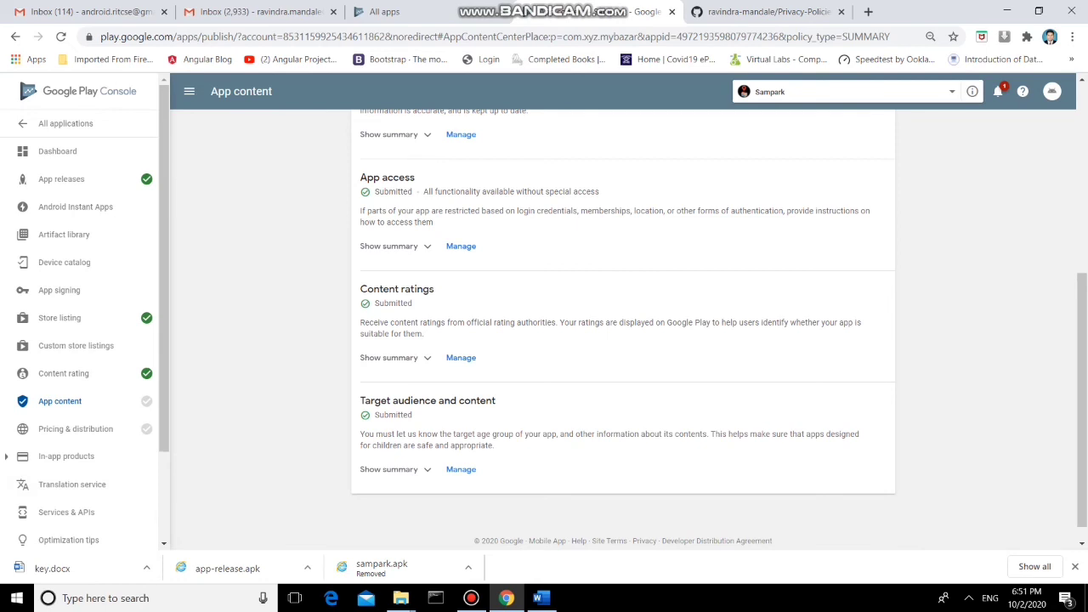
pyautogui.scroll(5, 624, 330)
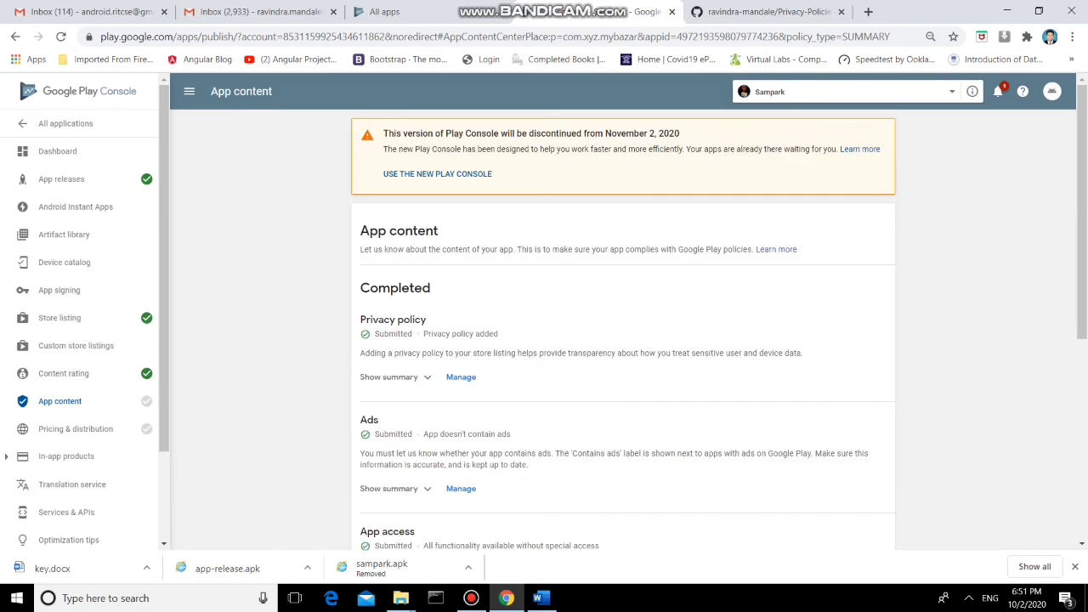
pyautogui.scroll(-4, 623, 329)
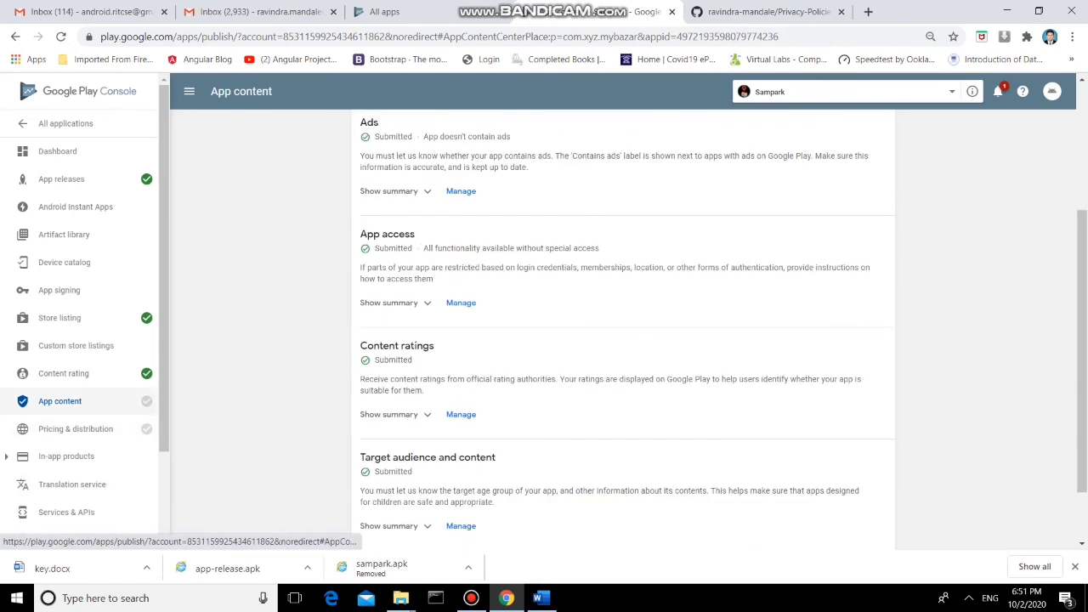
pyautogui.scroll(1, 624, 330)
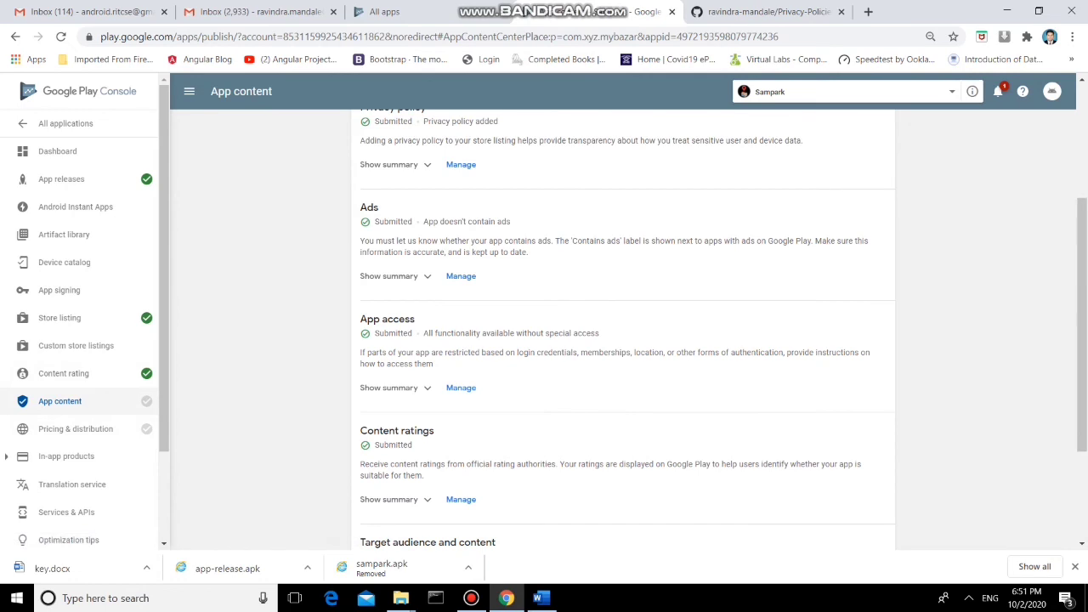
pyautogui.scroll(-2, 623, 329)
pyautogui.scroll(5, 624, 330)
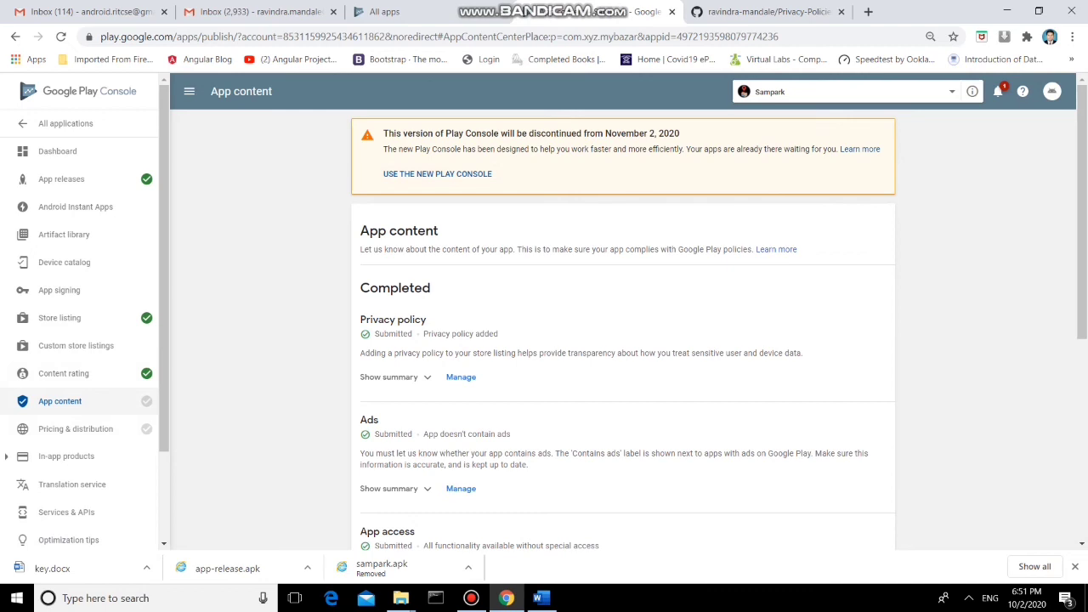
pyautogui.scroll(-3, 623, 330)
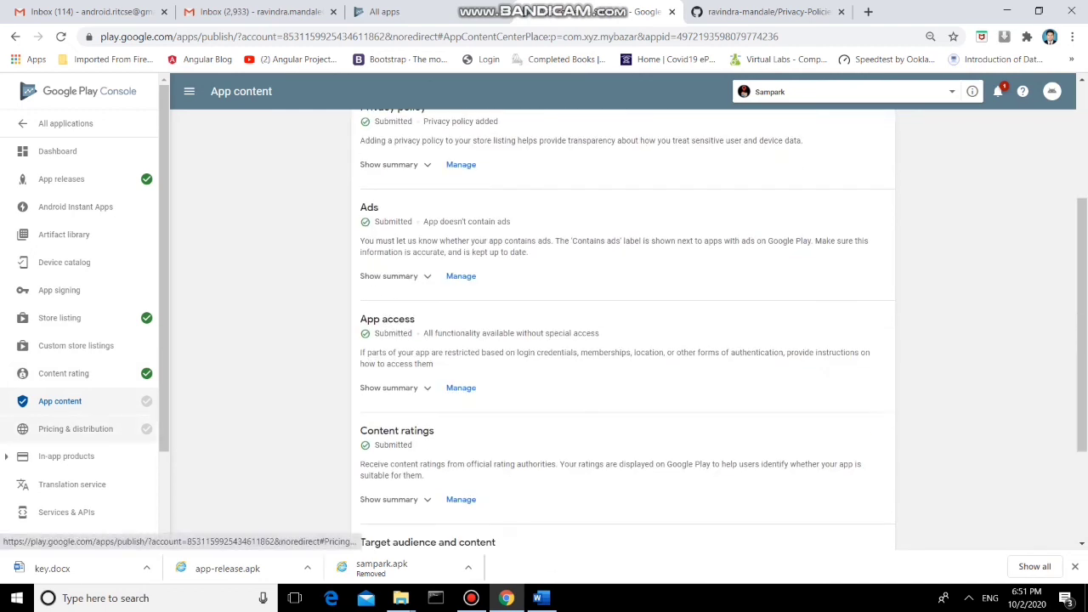
# Step: Make the app available in all listed countries in the Pricing & distribution settings
pyautogui.click(77, 428)
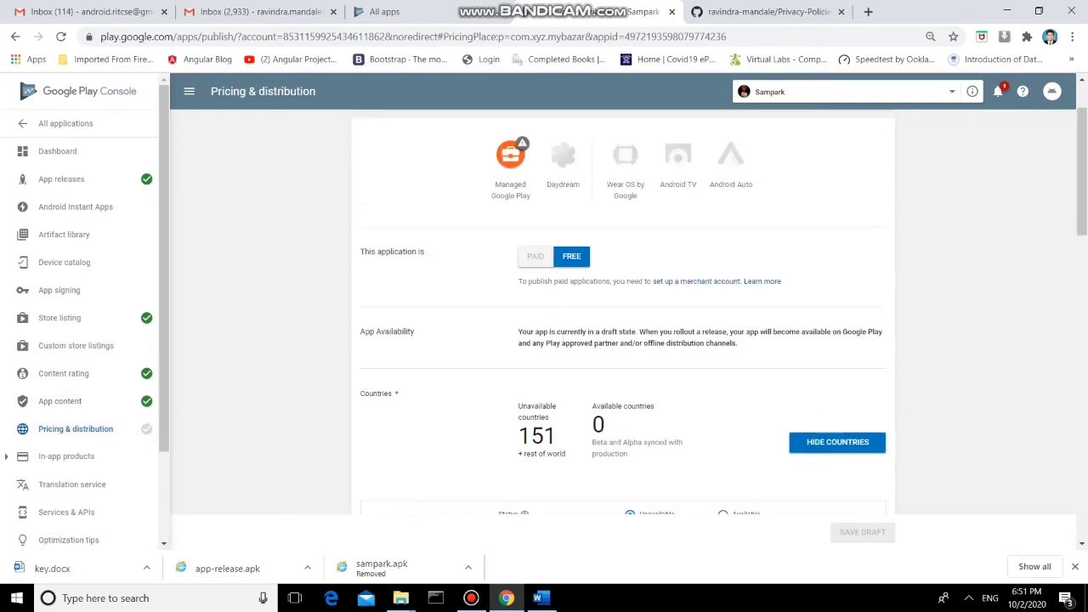
pyautogui.click(472, 598)
pyautogui.click(471, 598)
pyautogui.scroll(-3, 626, 332)
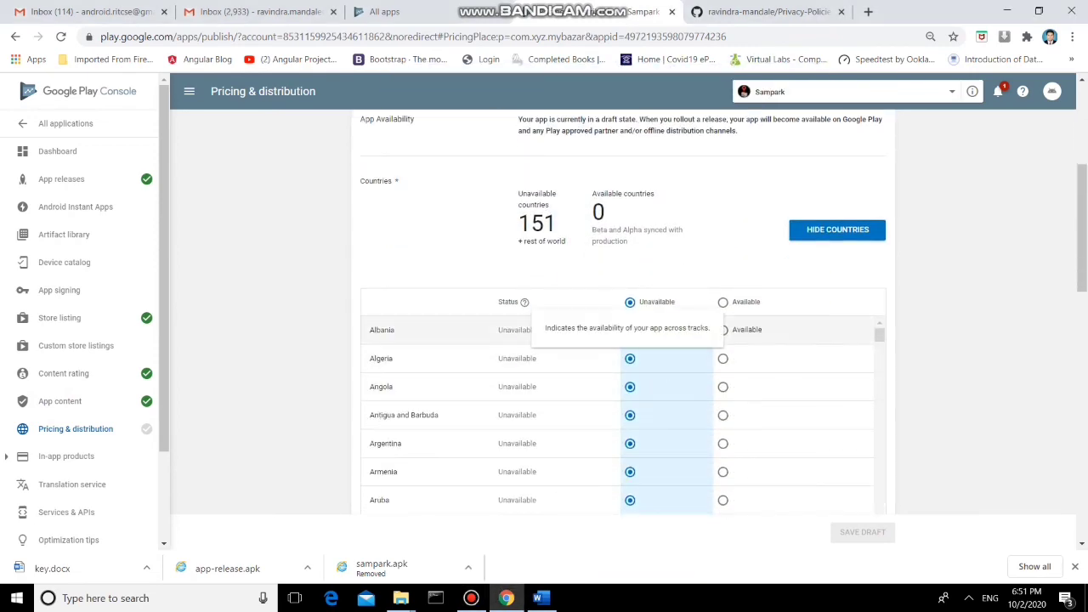
pyautogui.click(723, 301)
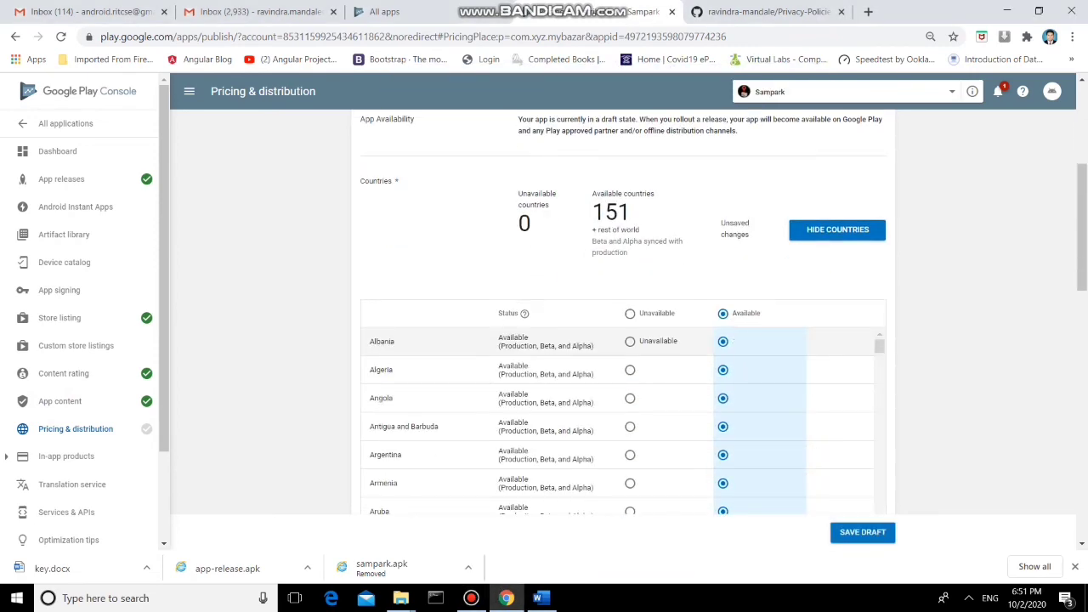
# Step: Check the country list and device categories, and turn on advanced managed Google Play features for the app
pyautogui.scroll(-5, 625, 382)
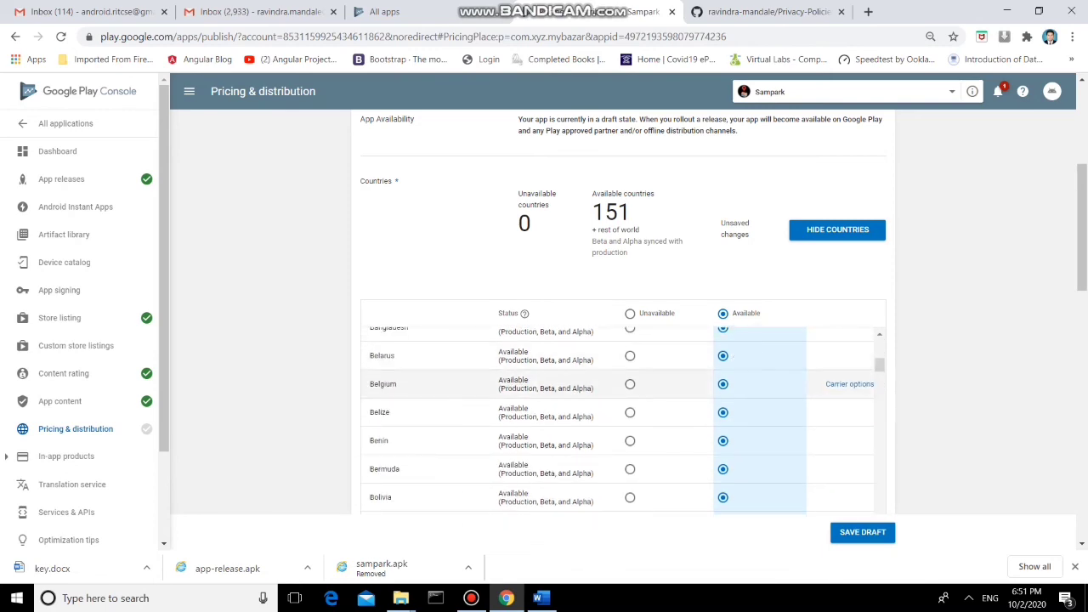
pyautogui.scroll(-10, 625, 383)
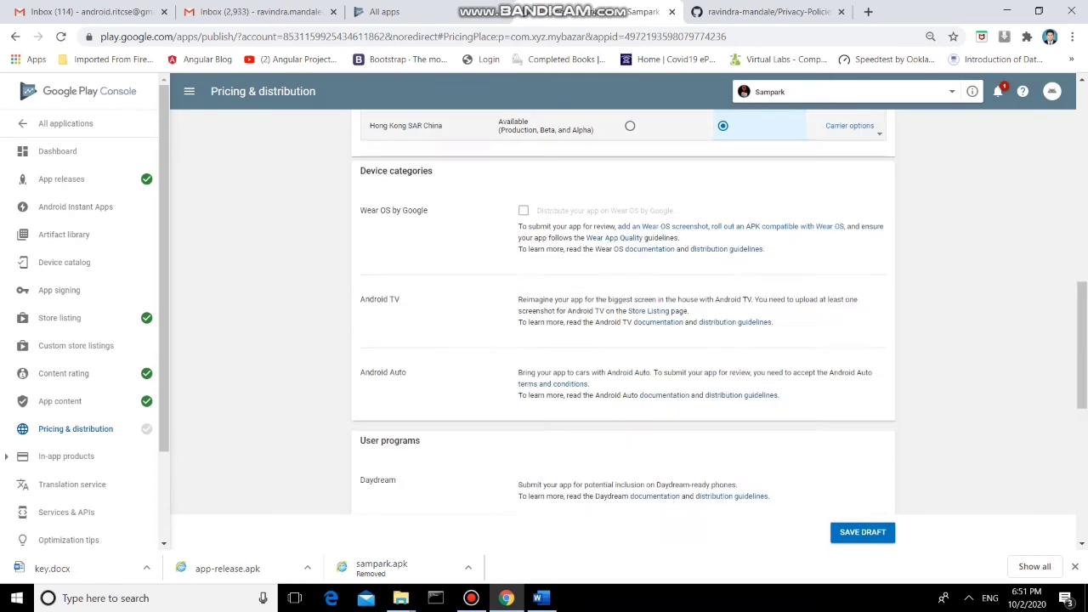
pyautogui.scroll(-3, 624, 311)
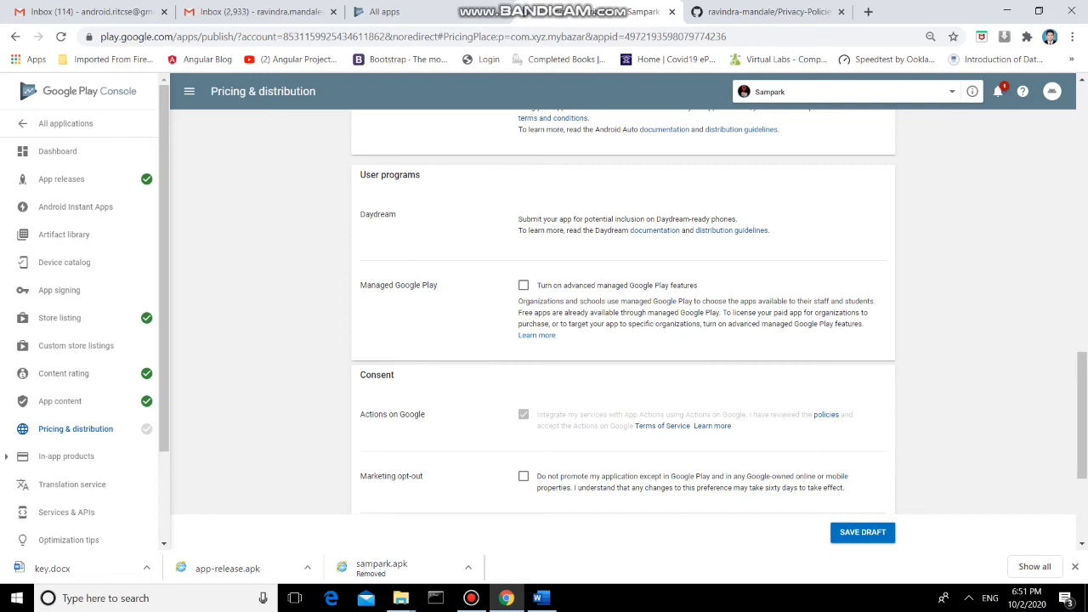
pyautogui.click(524, 286)
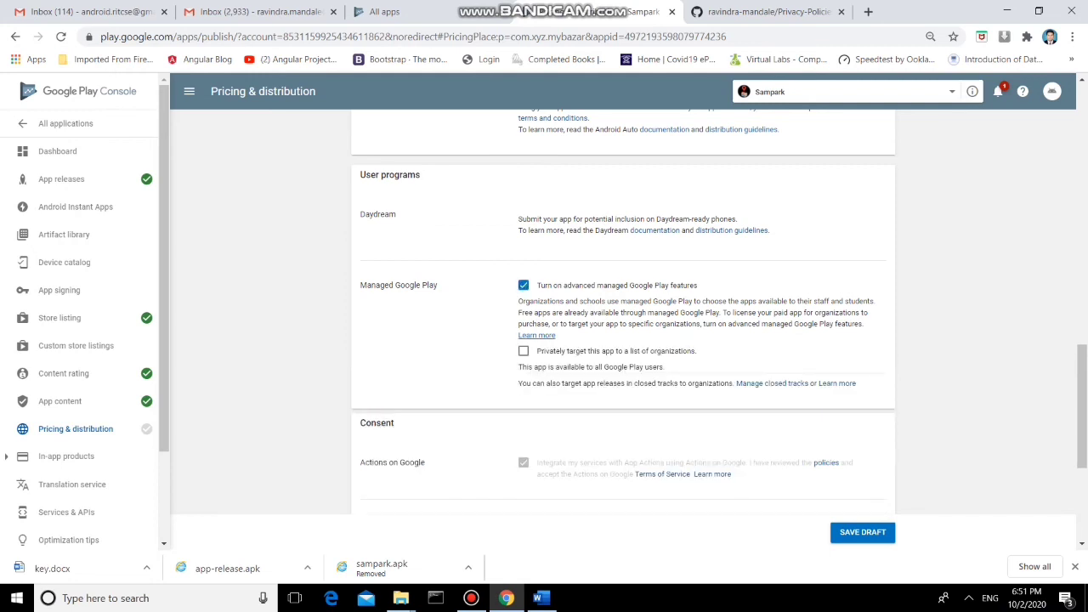
# Step: Opt out of marketing outside Google Play, accept the content guidelines and US export laws consents, and save the pricing and distribution draft
pyautogui.scroll(-3, 623, 311)
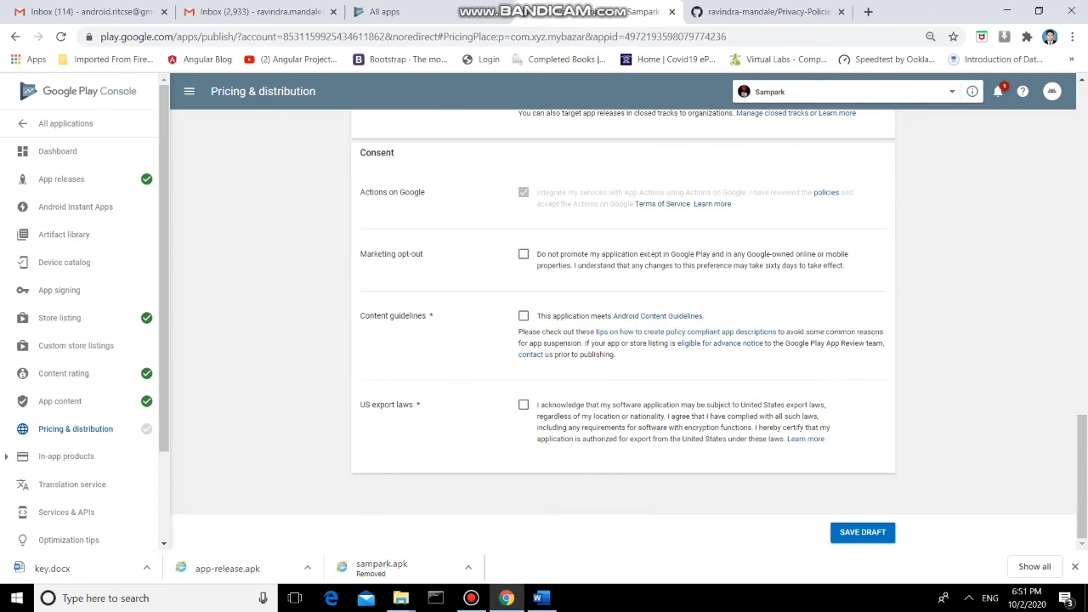
pyautogui.click(524, 254)
pyautogui.click(524, 316)
pyautogui.click(524, 405)
pyautogui.click(863, 533)
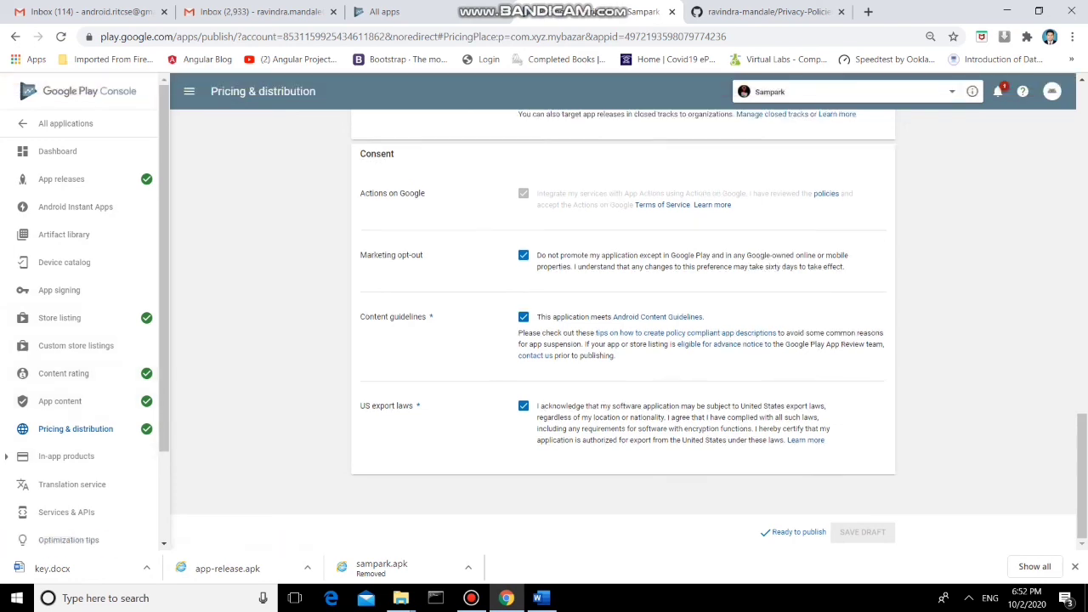
# Step: Open the pending production release in App releases for editing and proceed to its review and rollout stage
pyautogui.scroll(4, 623, 323)
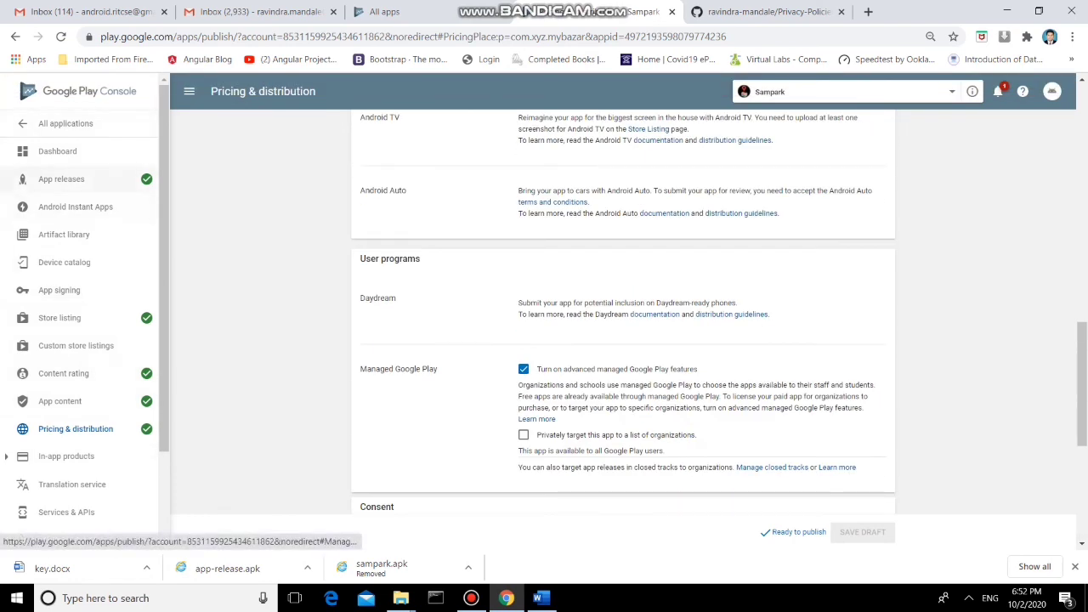
pyautogui.click(85, 179)
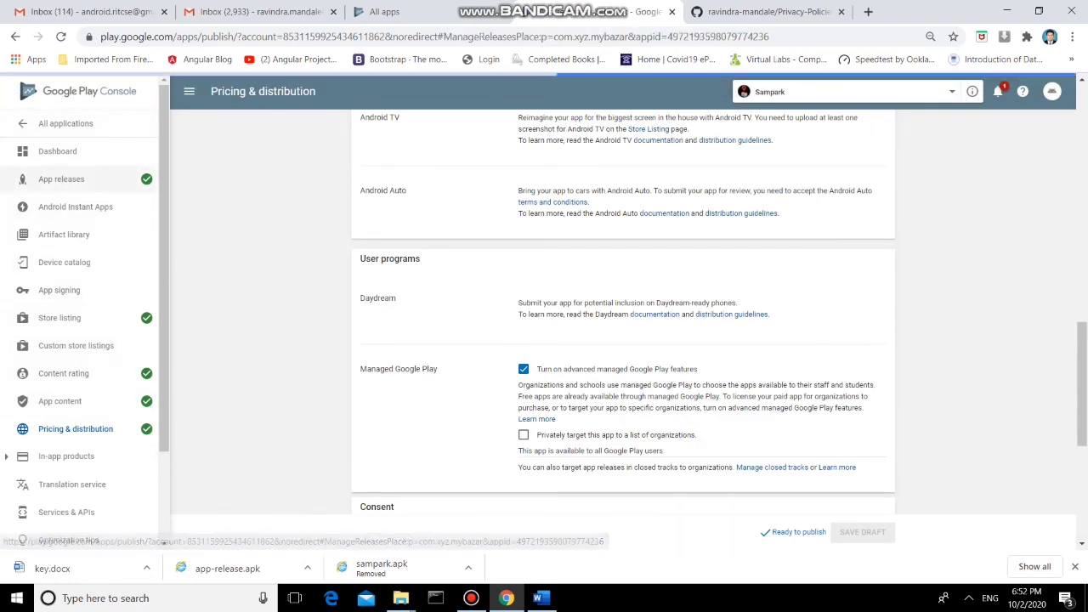
pyautogui.scroll(-5, 623, 340)
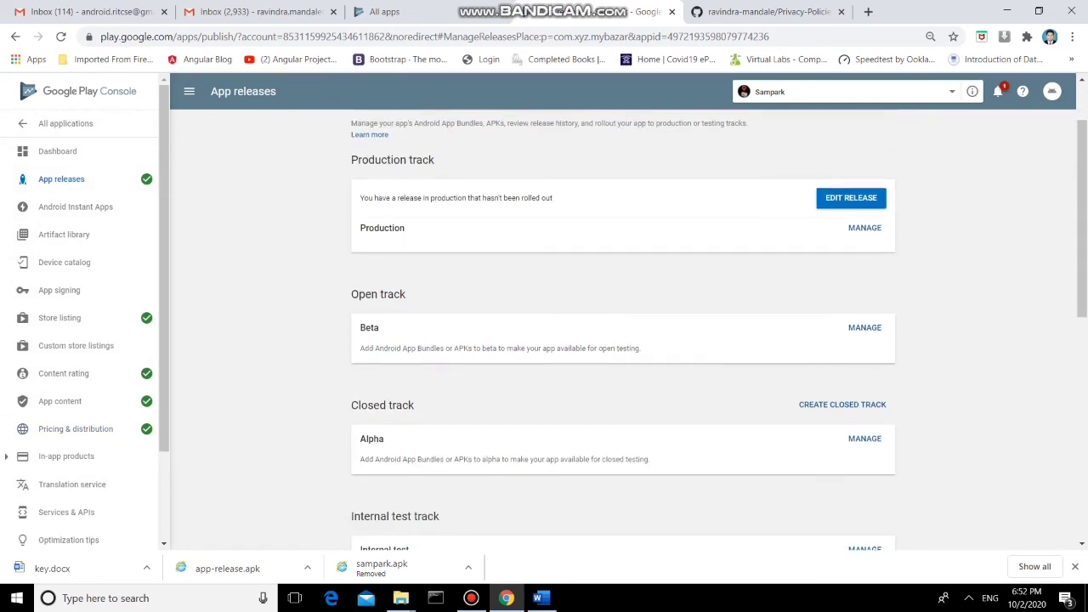
pyautogui.scroll(5, 623, 340)
pyautogui.click(852, 269)
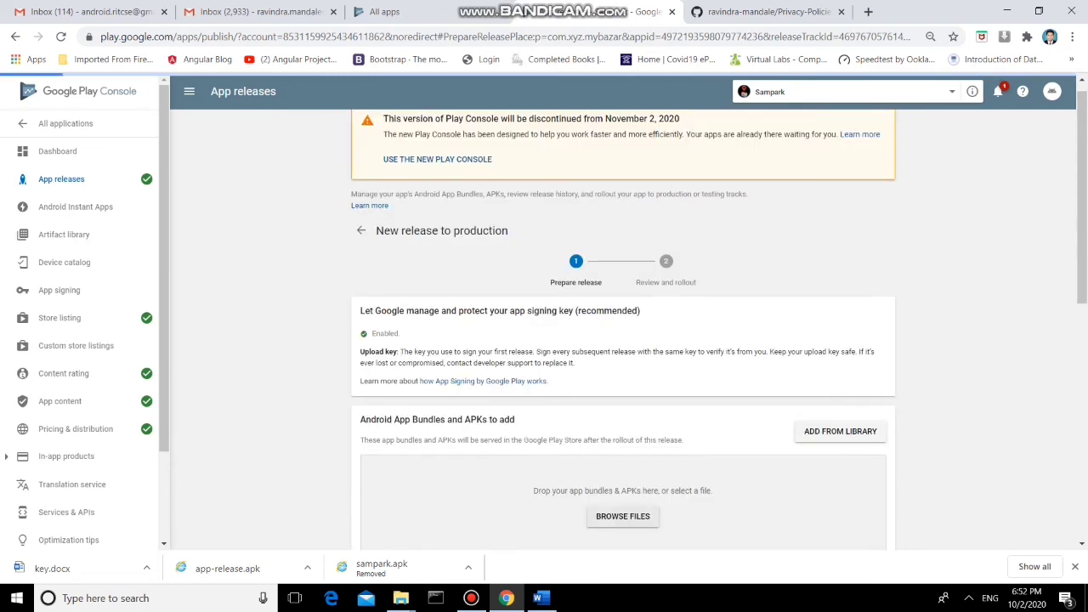
pyautogui.scroll(-7, 624, 323)
pyautogui.click(872, 471)
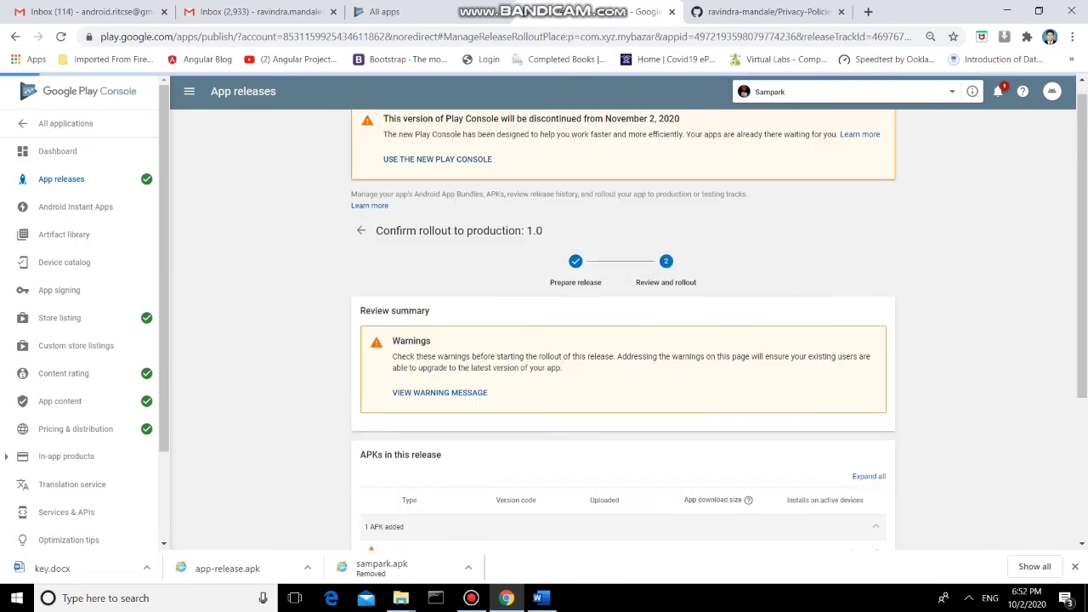
# Step: Start the rollout of release 1.0 to production and confirm making the app available to all Play Store users
pyautogui.scroll(-3, 623, 323)
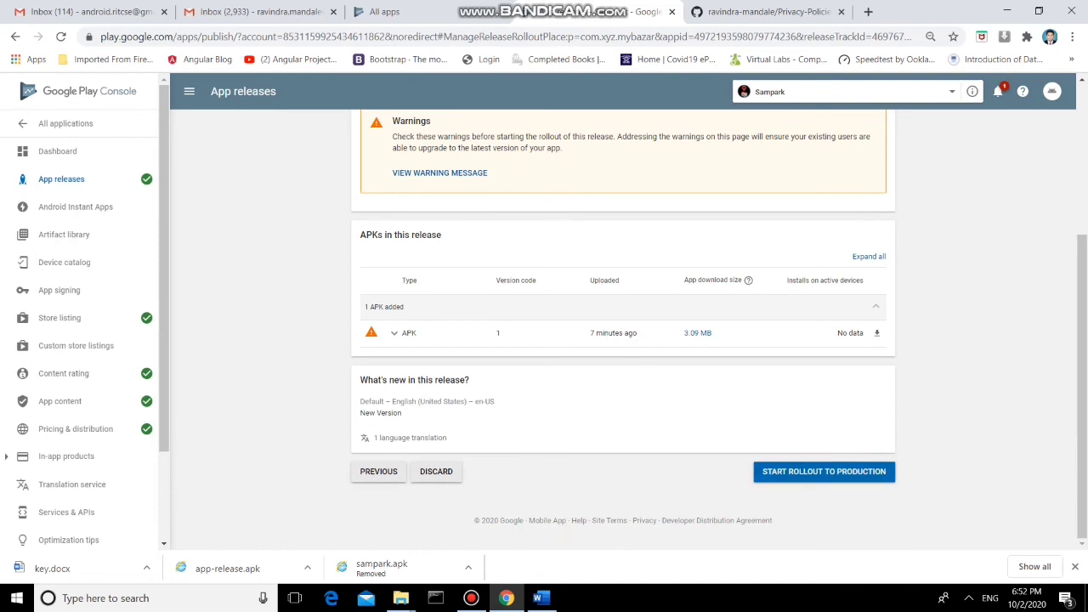
pyautogui.click(824, 472)
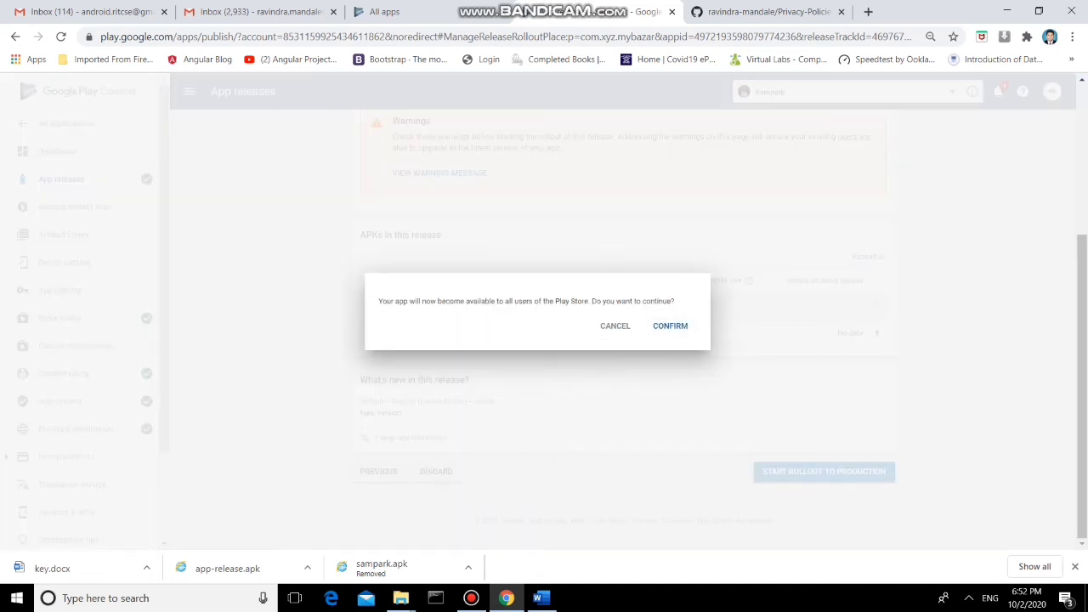
pyautogui.click(471, 597)
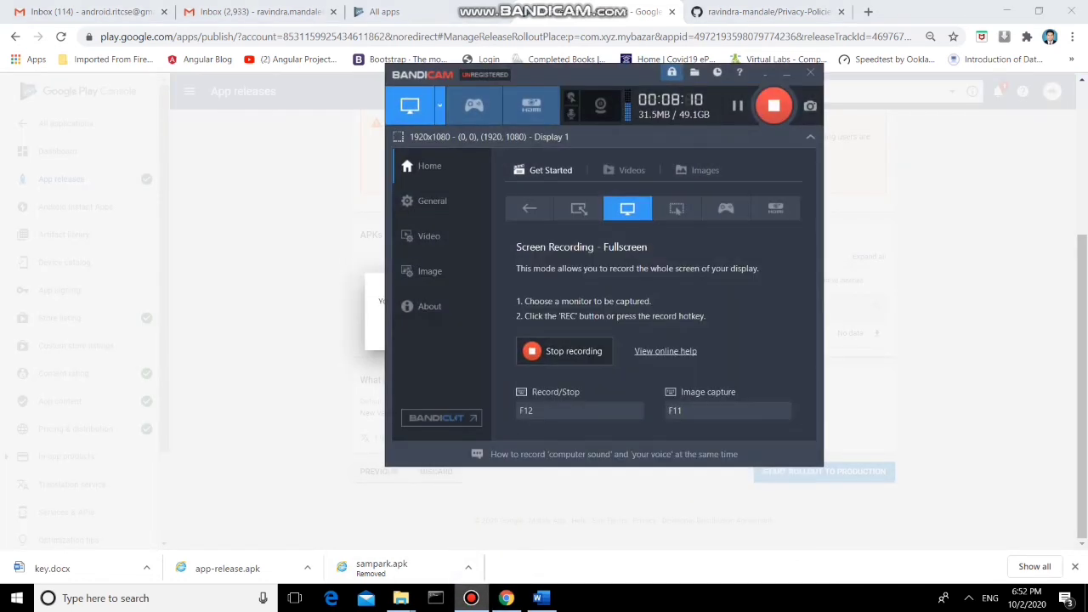
pyautogui.click(471, 597)
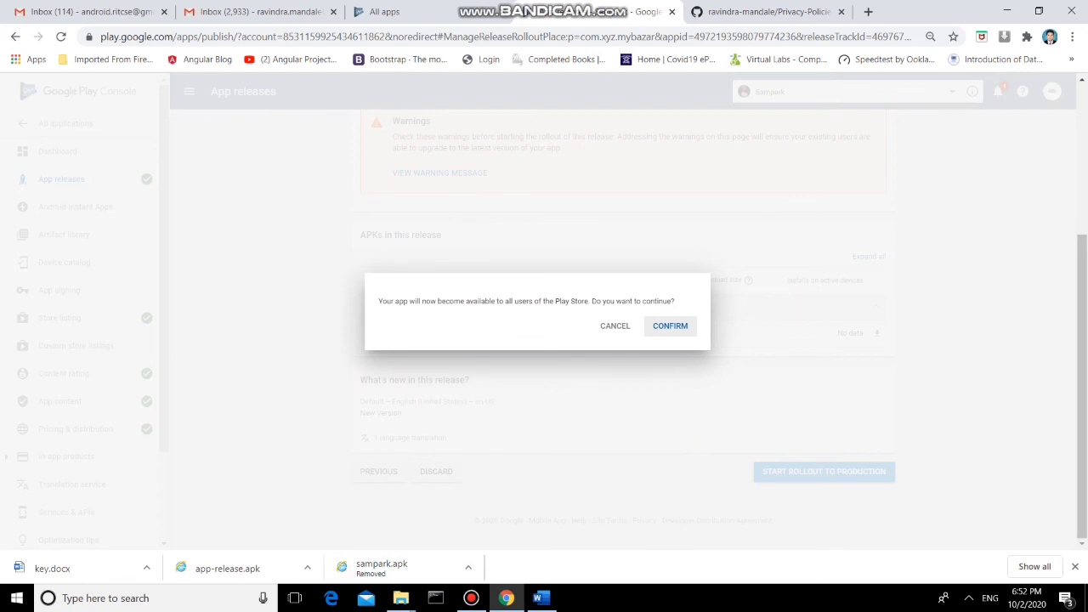
pyautogui.click(670, 326)
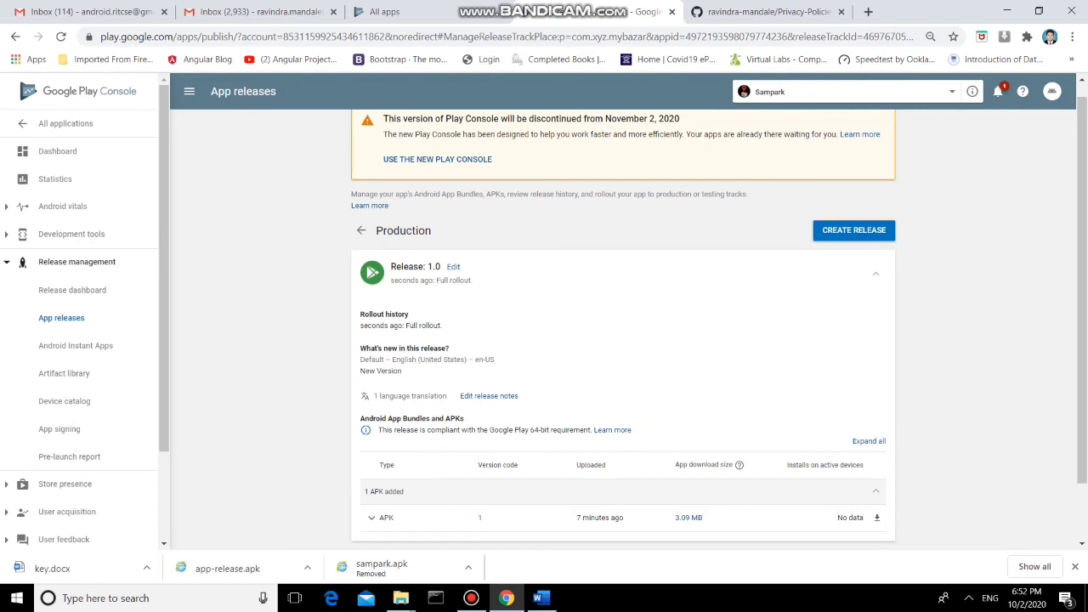
# Step: Review the production release details, return to the list of all applications and check Sampark's publication status
pyautogui.scroll(-1, 623, 340)
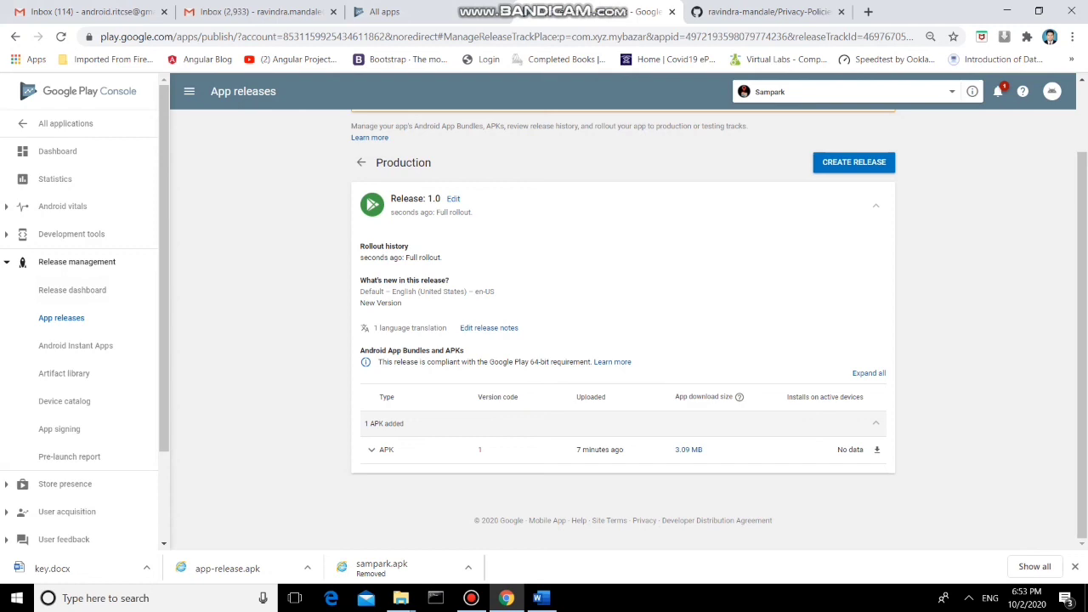
pyautogui.click(361, 162)
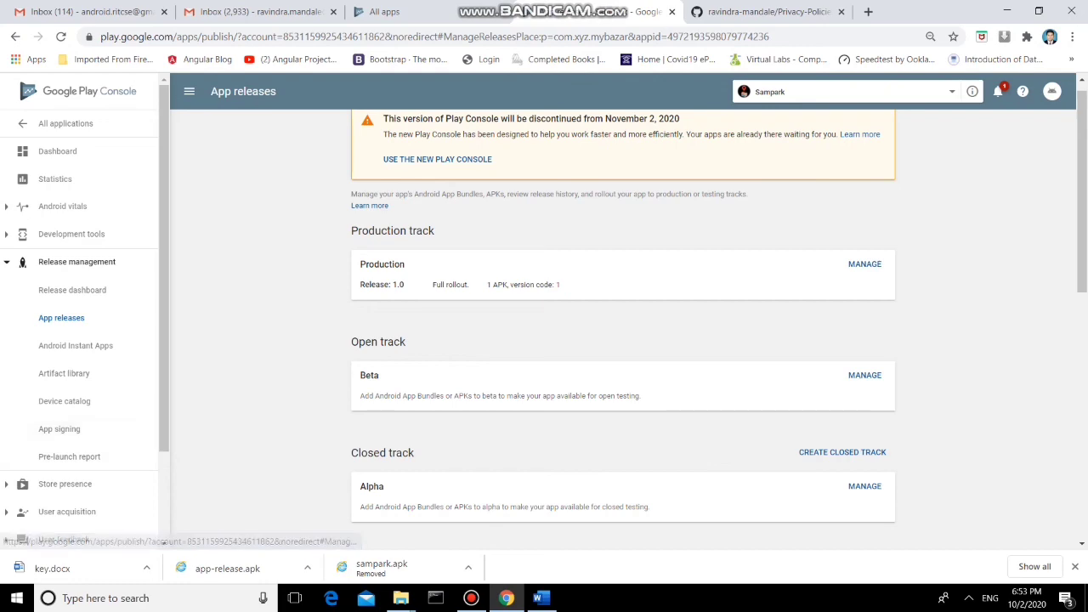
pyautogui.click(65, 124)
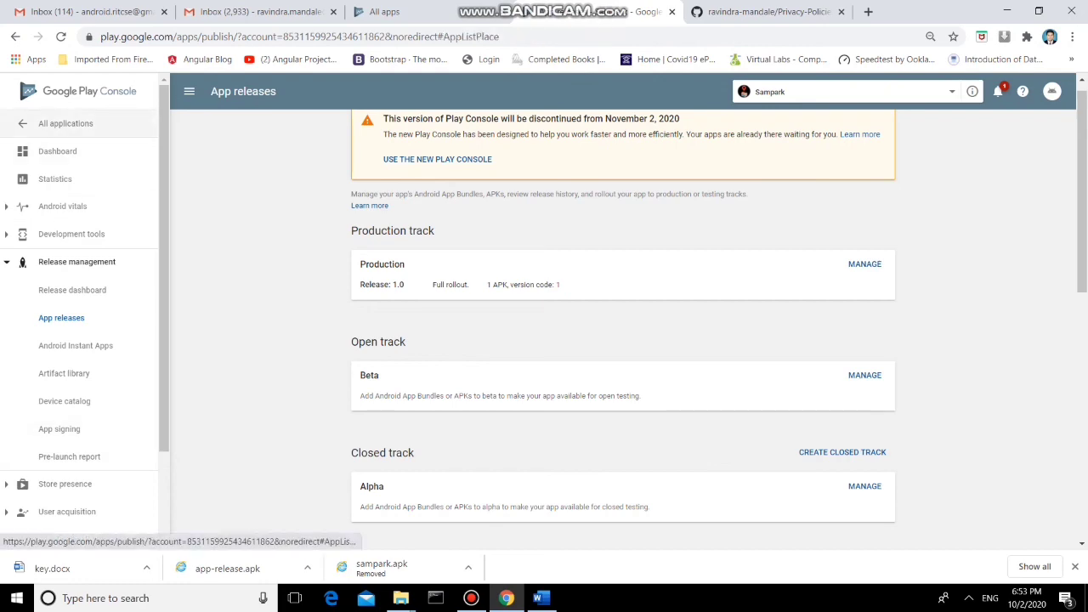
pyautogui.scroll(-3, 595, 340)
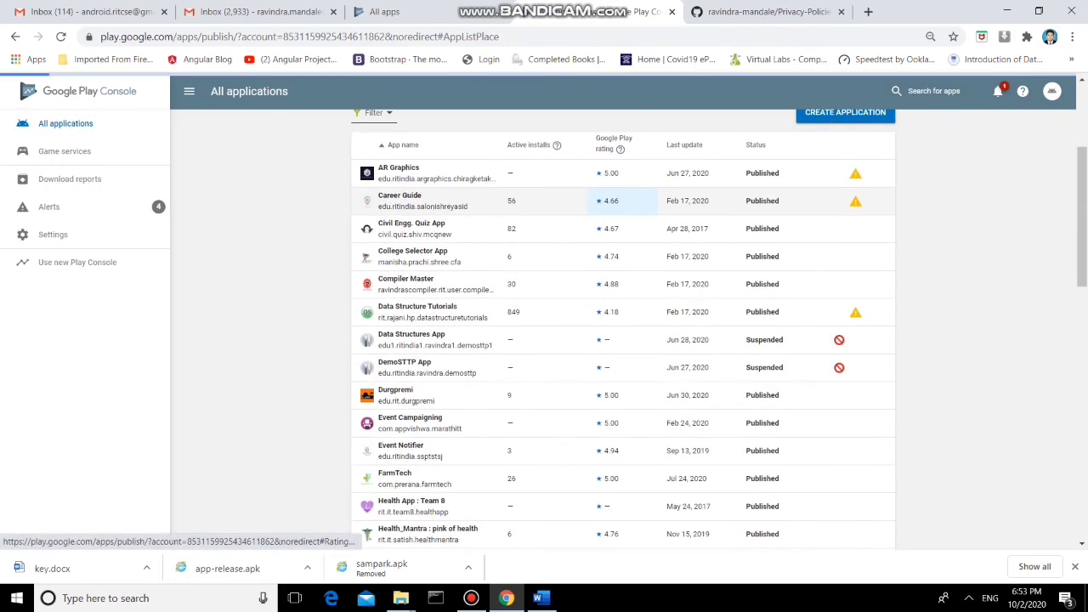
pyautogui.scroll(-15, 624, 340)
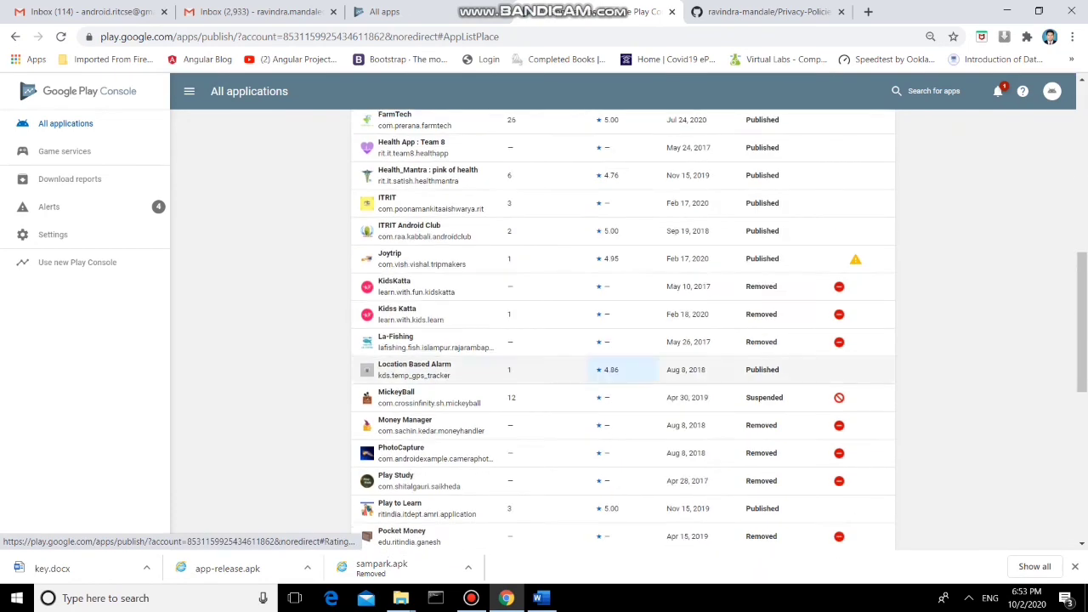
pyautogui.scroll(1, 595, 400)
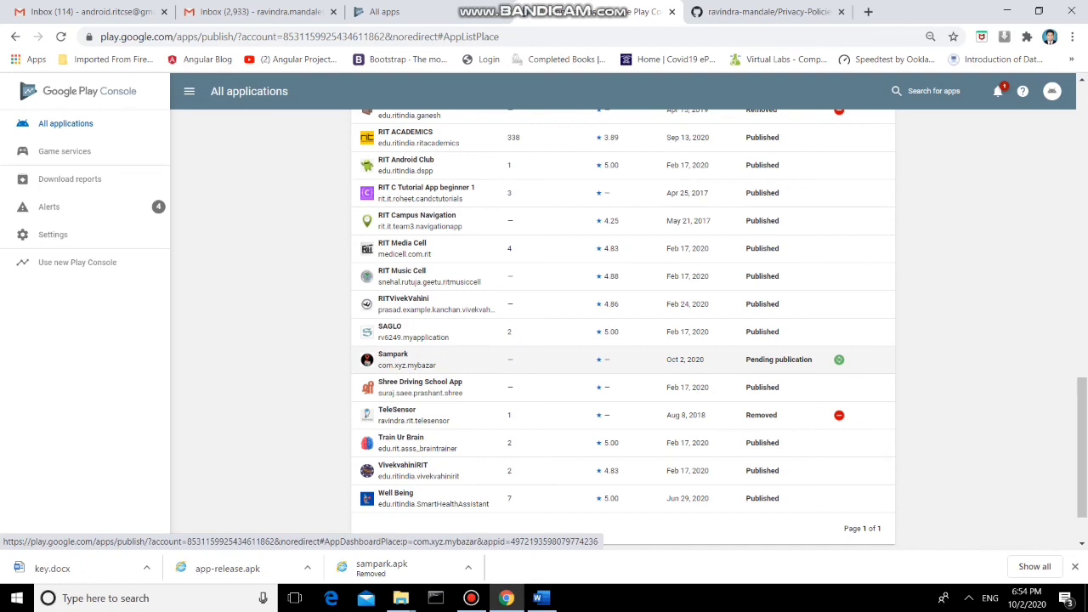
pyautogui.click(471, 598)
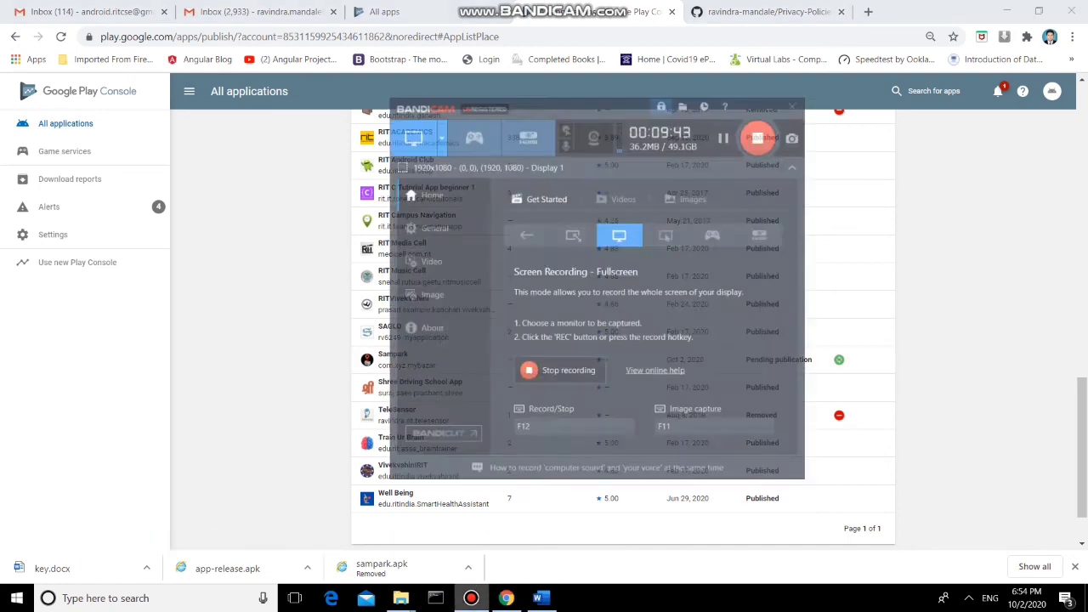